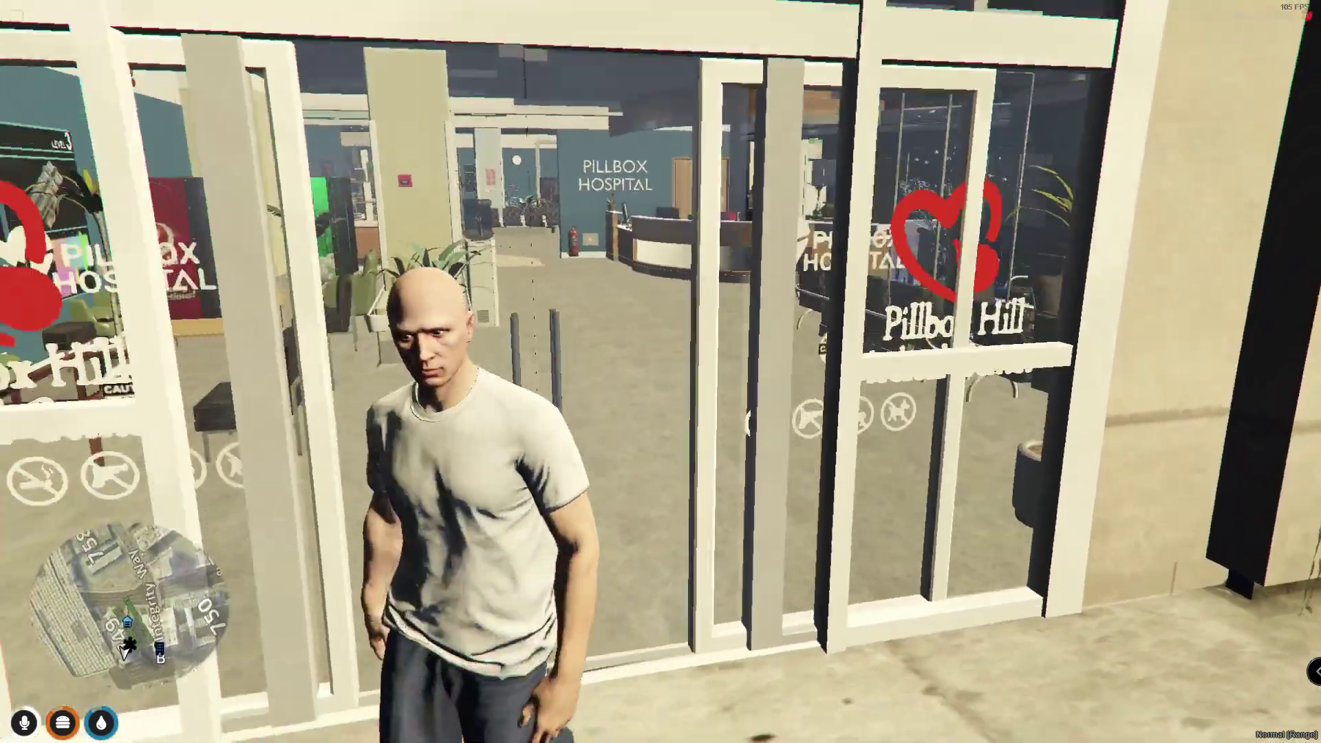
- Walk along the hospital's glass front to its entrance doors, then bring up the Windows Start menu
key("w")
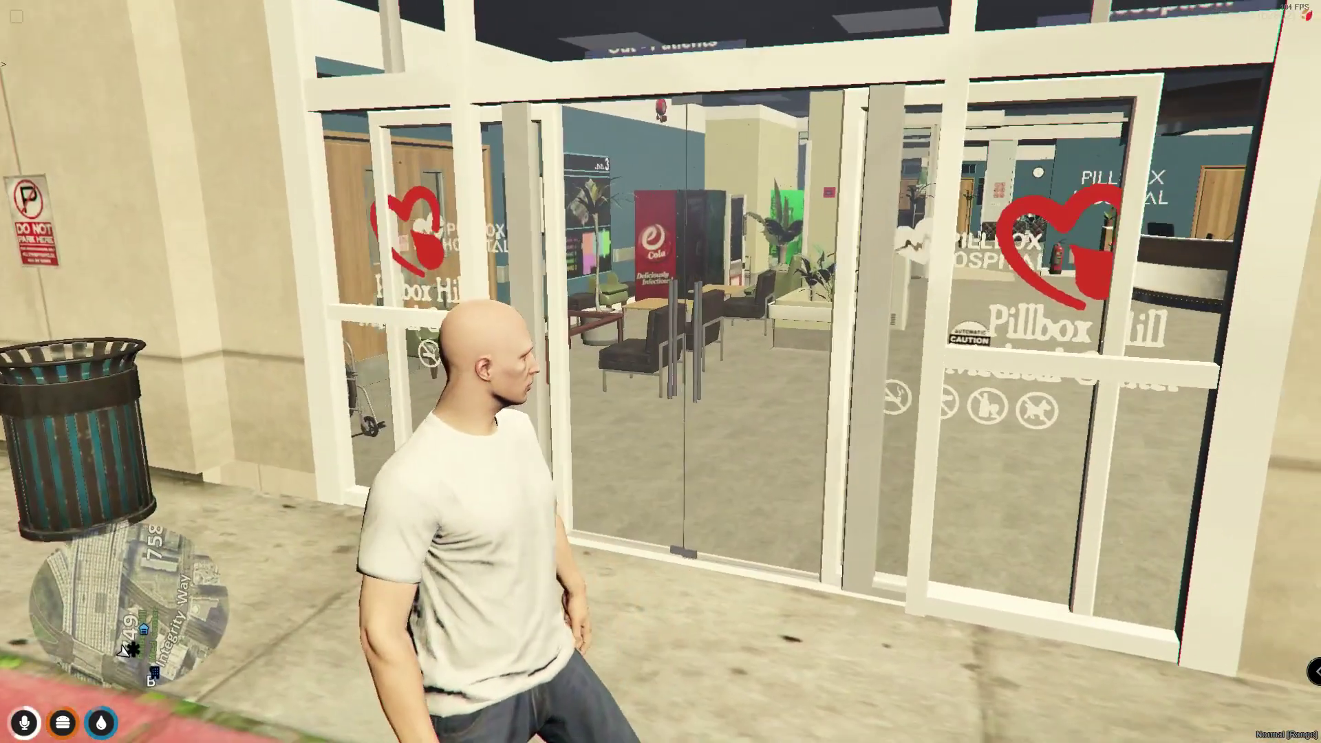
key("a")
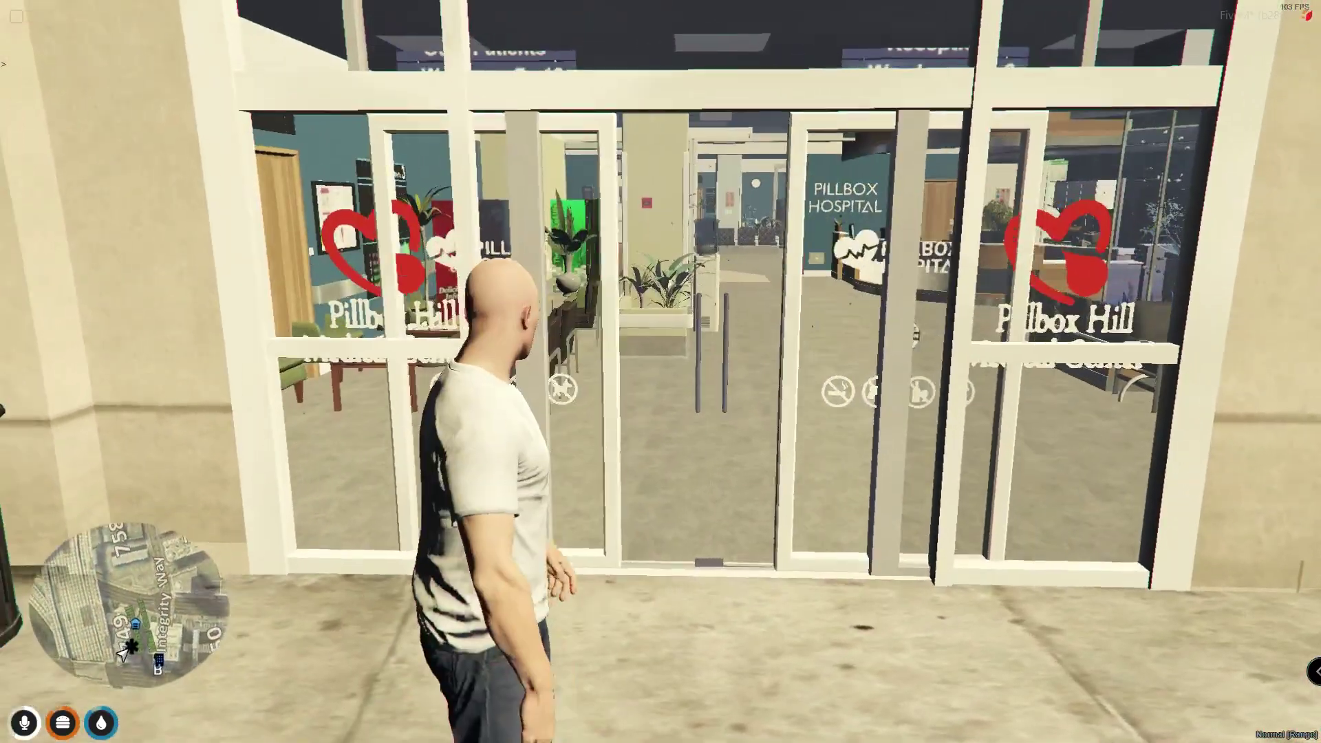
key("w")
key("super")
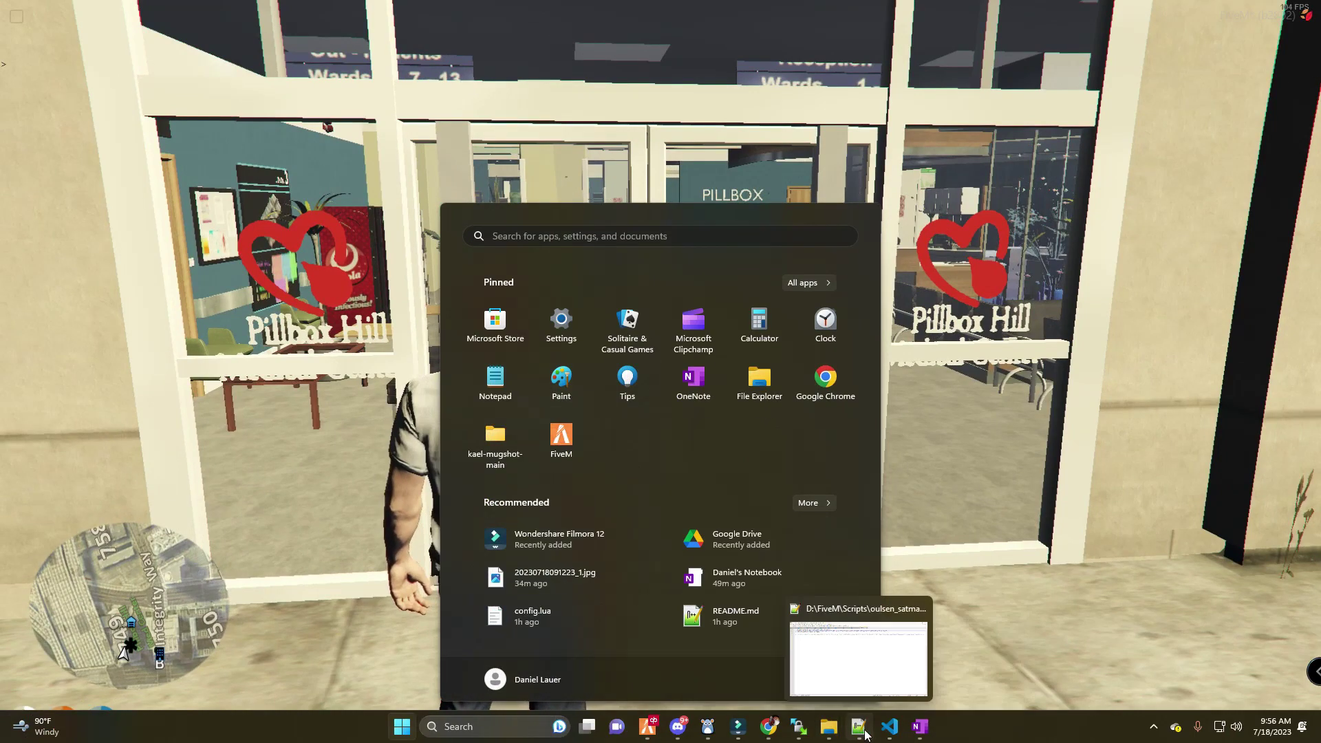
- Bring WinSCP forward, go up to the server's resources folder, and maximize the window
mouse_move(810, 731)
left_click(716, 657)
left_click(1005, 131)
double_click(1004, 132)
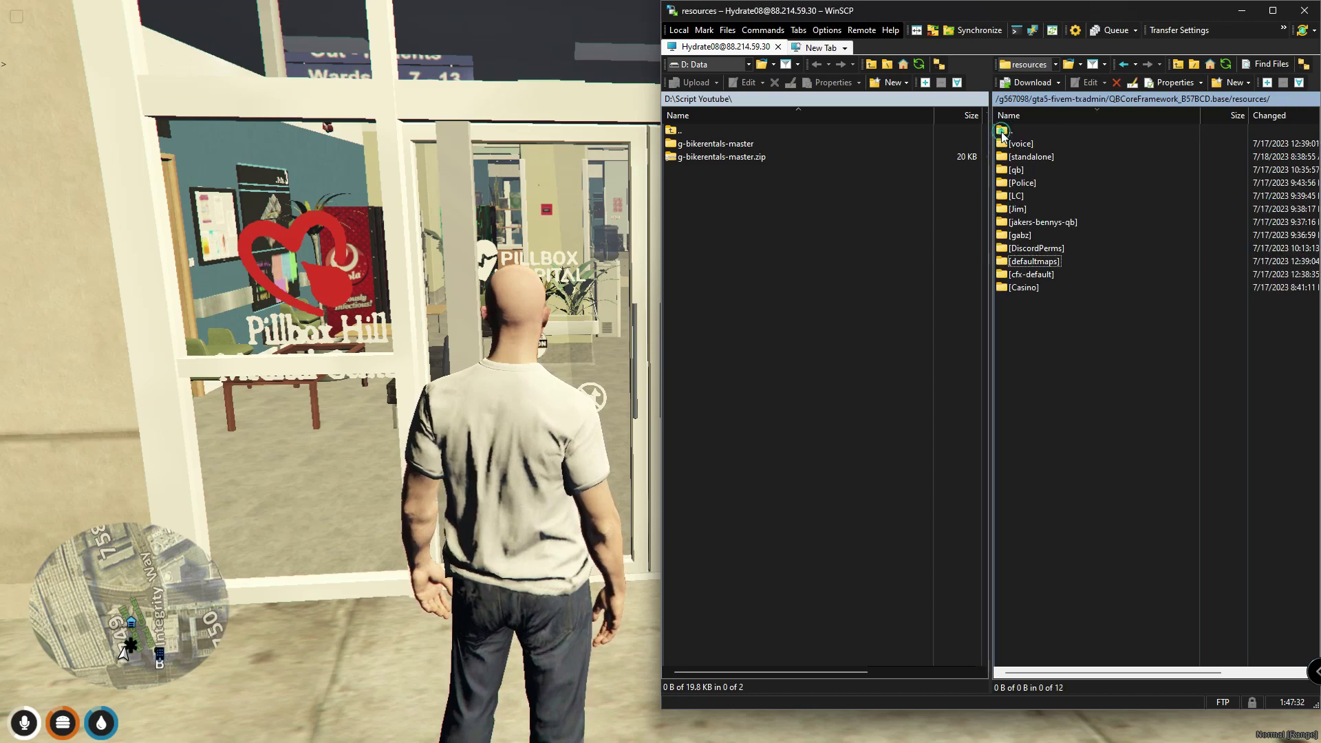
left_click(1004, 133)
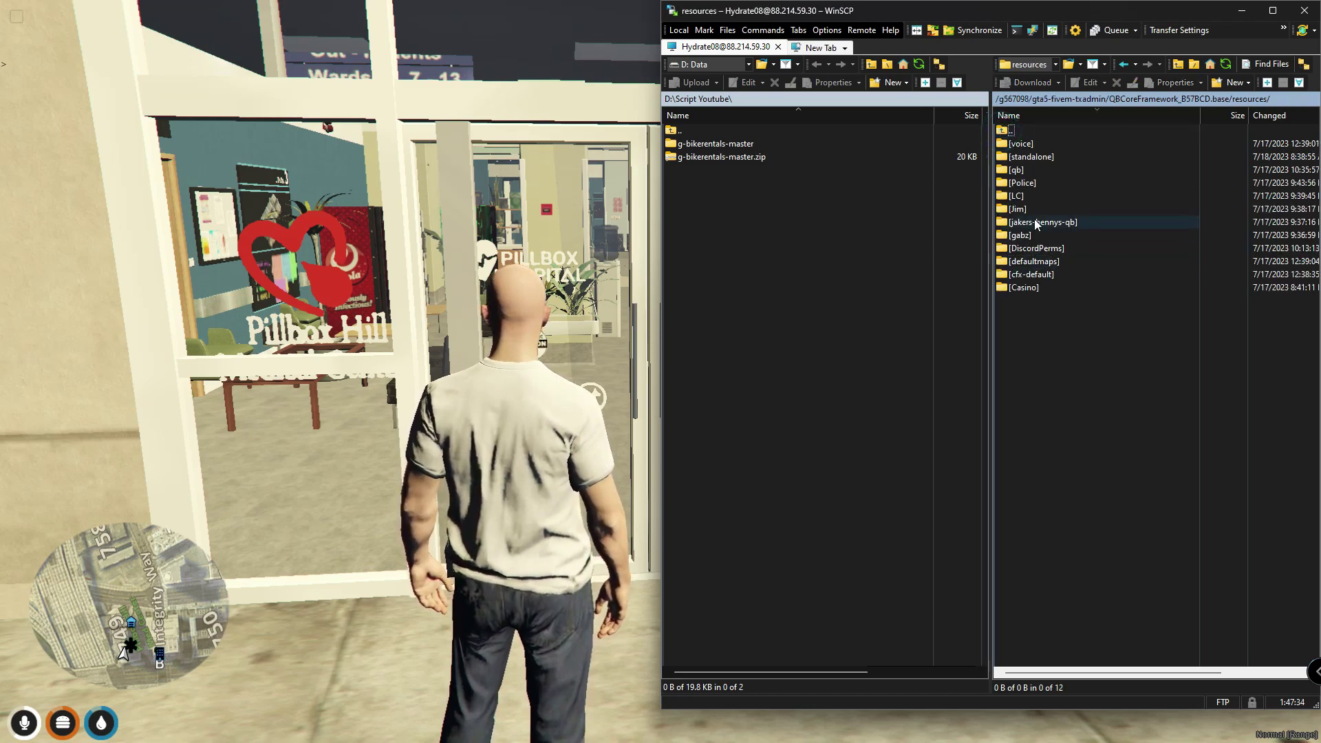
left_click(1272, 11)
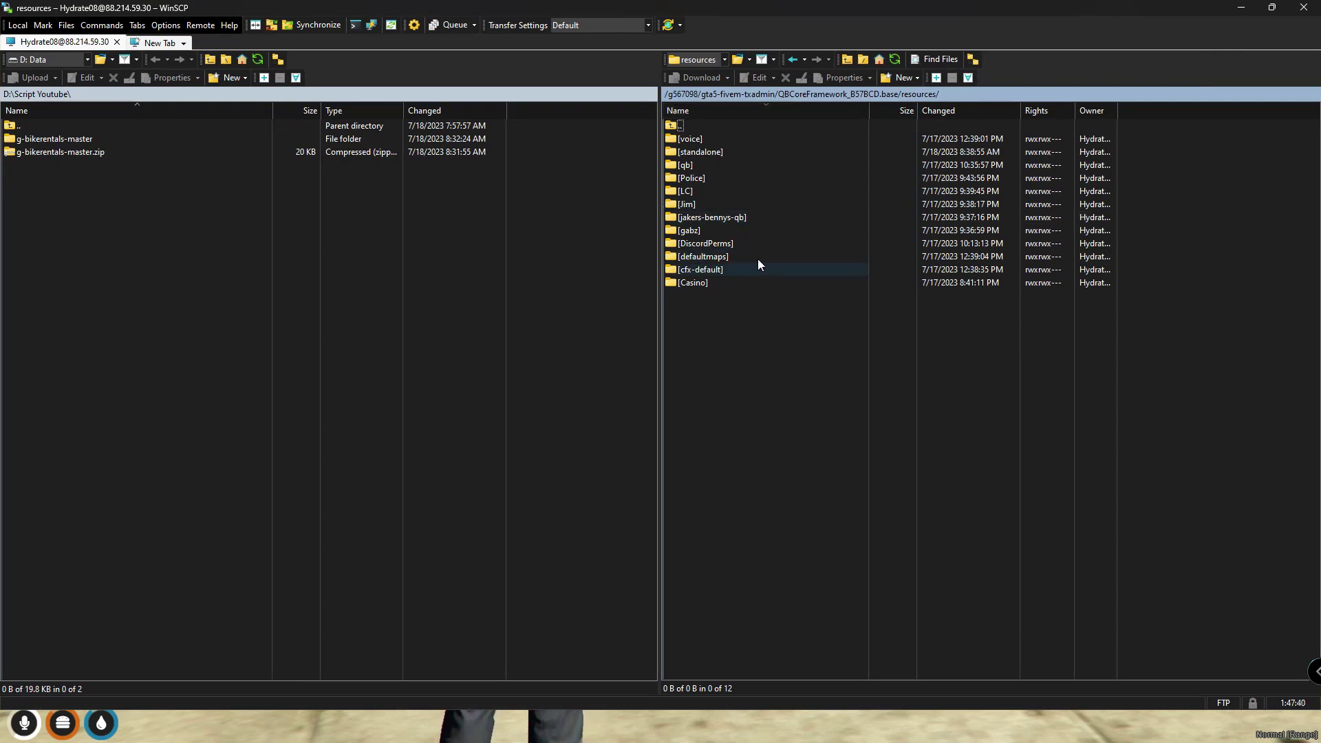
- Browse into [gabz]/cfx-gabz-pillbox and back up to the resources folder
double_click(692, 236)
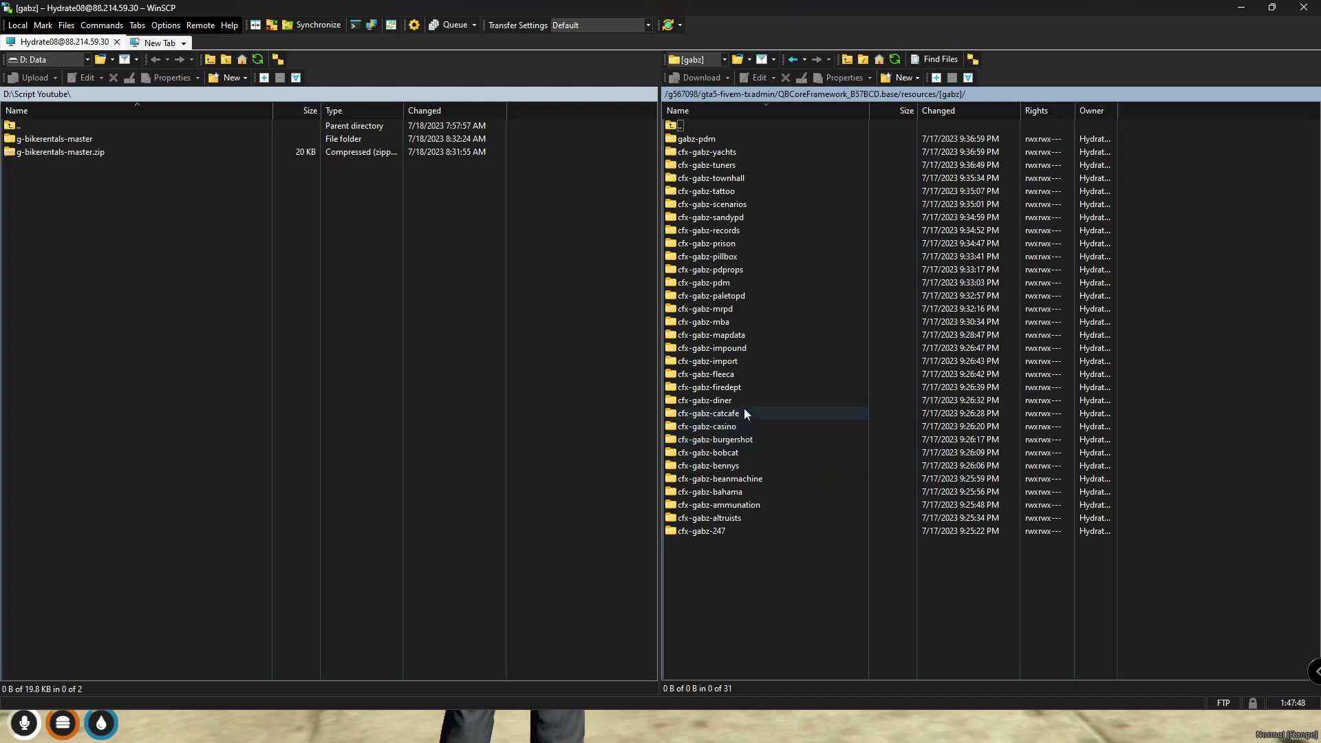
left_click(733, 259)
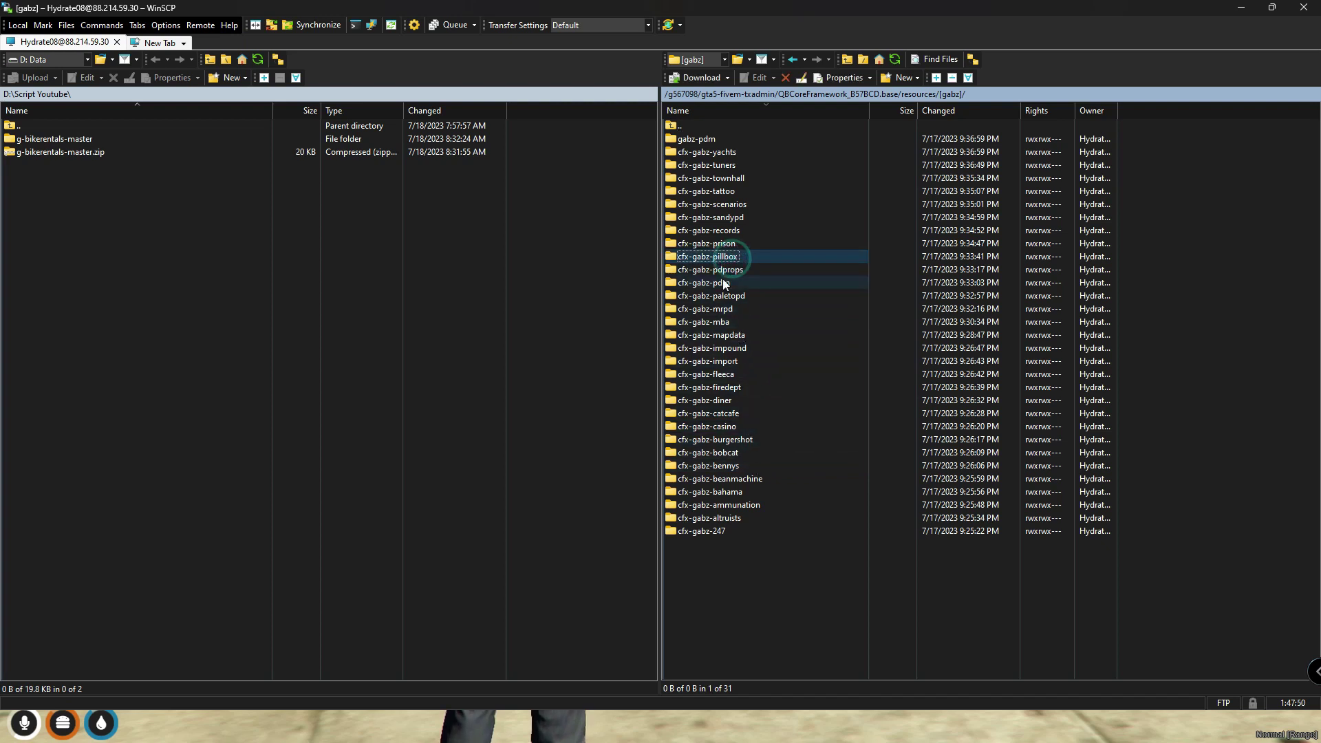
left_click(702, 259)
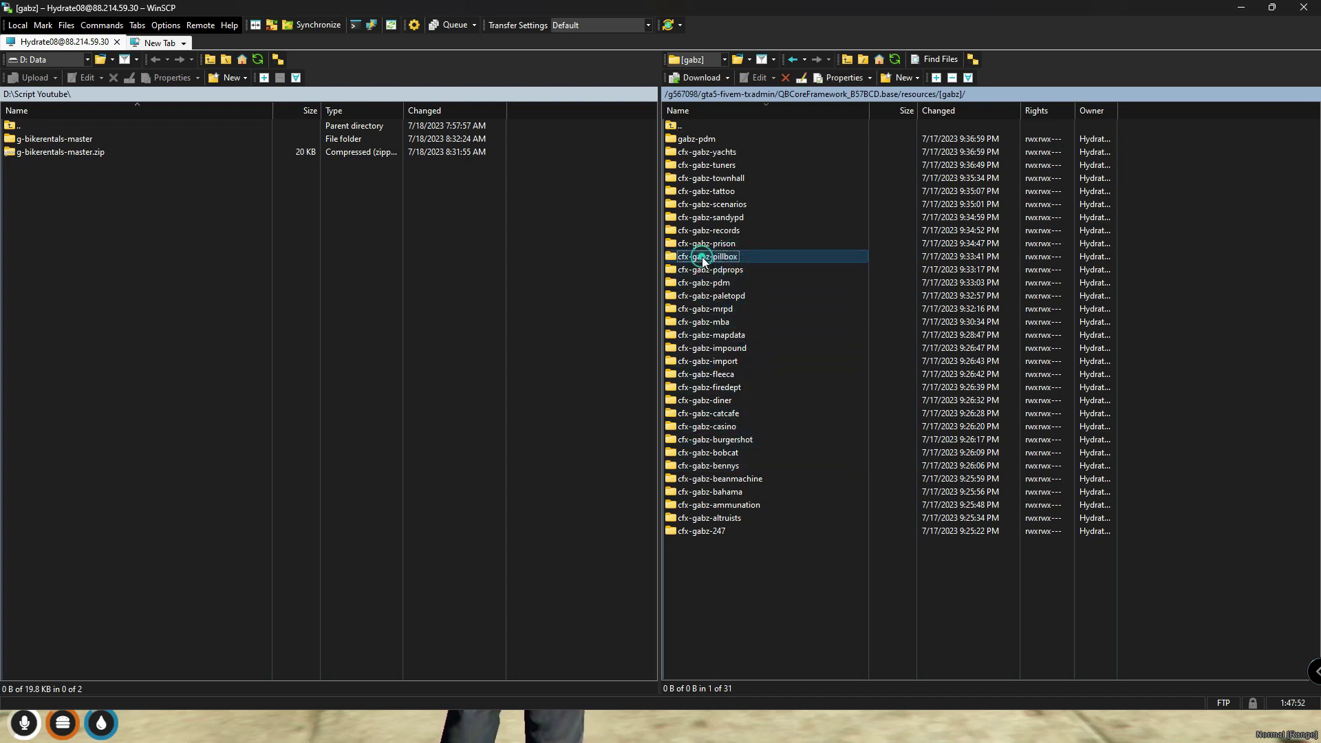
double_click(721, 258)
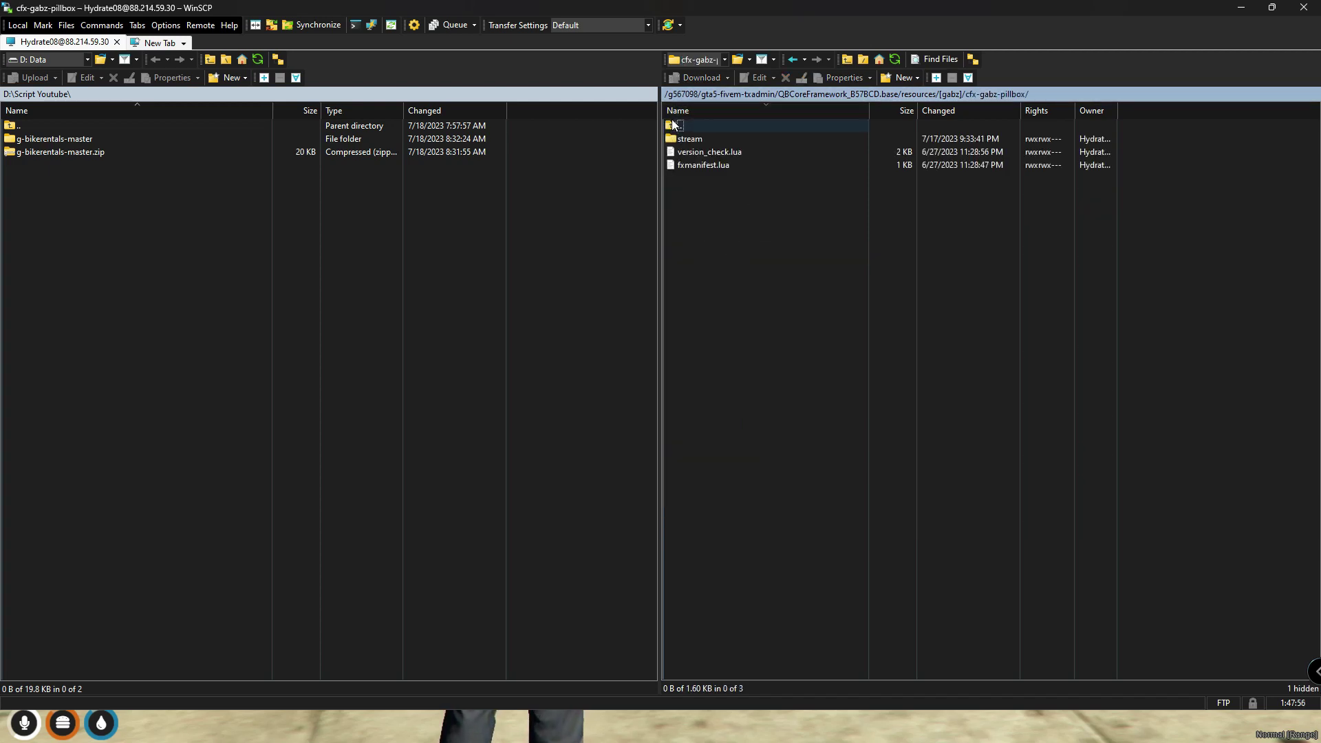
double_click(671, 127)
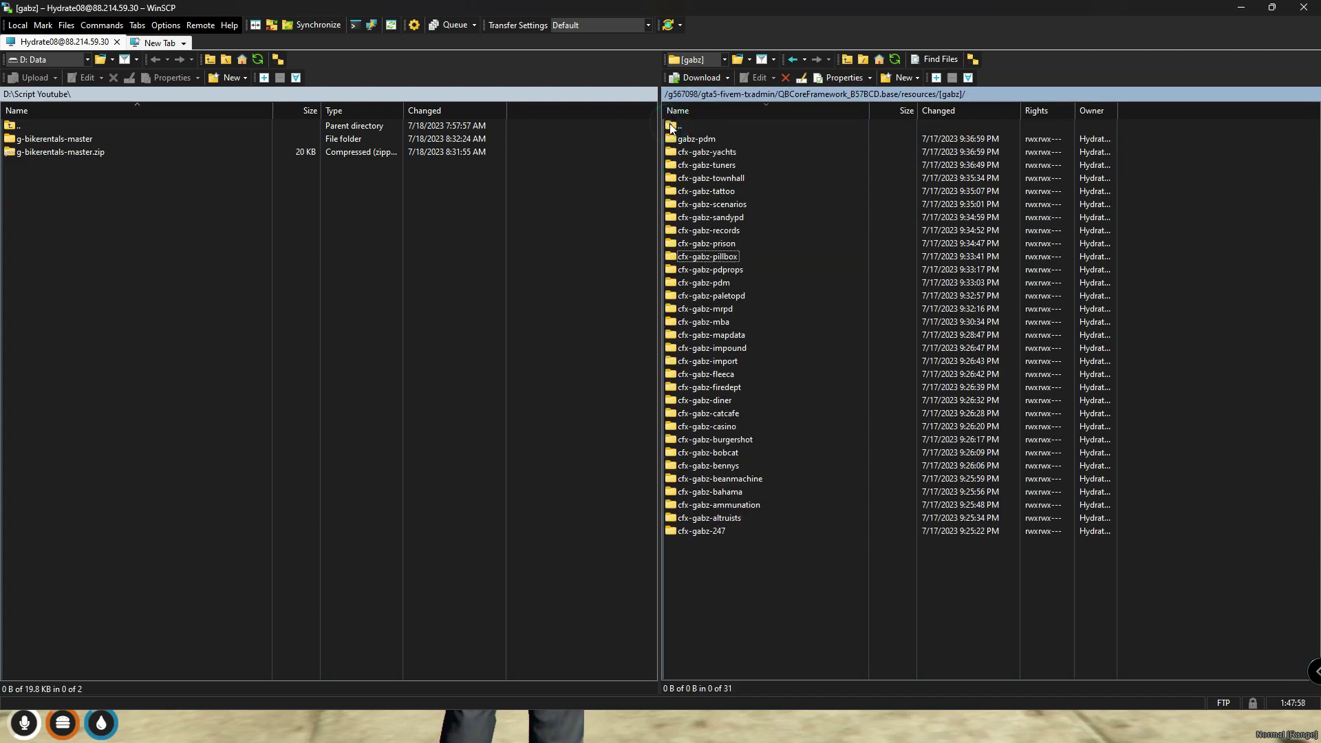
double_click(671, 127)
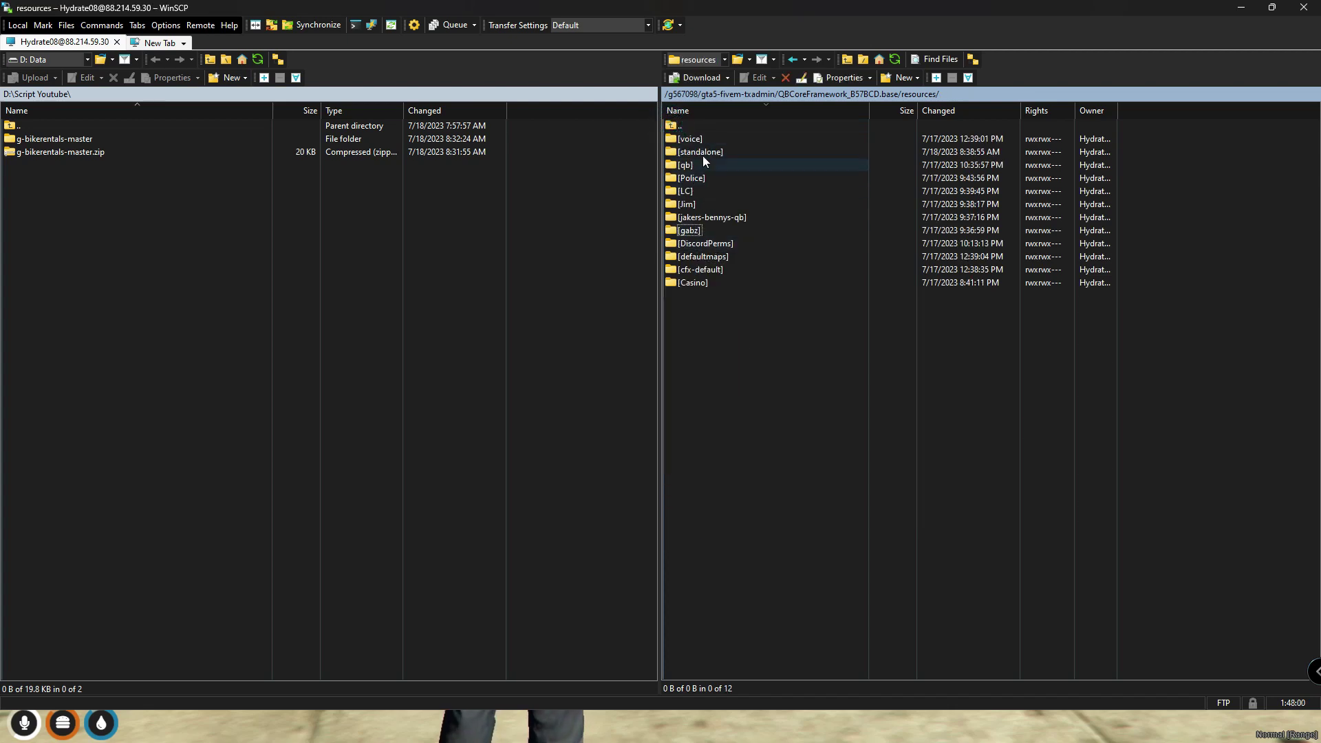
- Open client.lua from [standalone]/bob74_ipl for editing
double_click(703, 157)
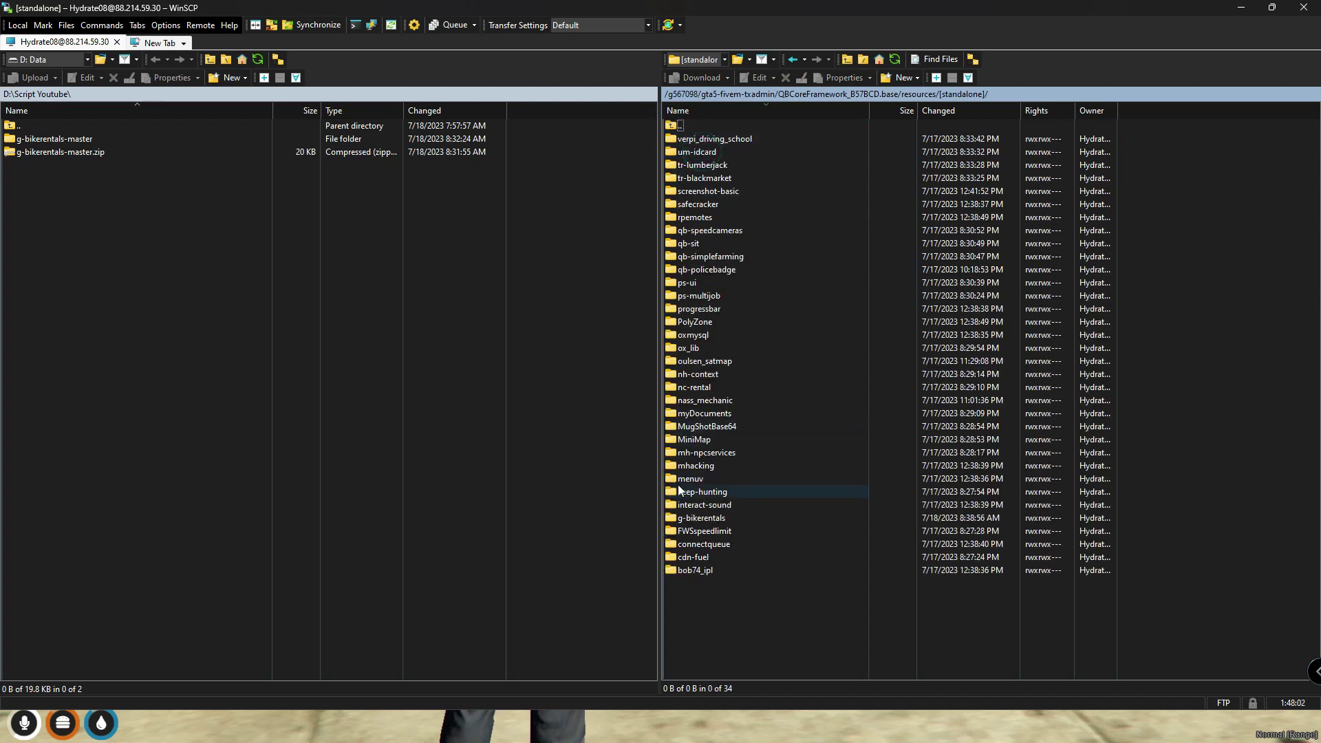
double_click(705, 576)
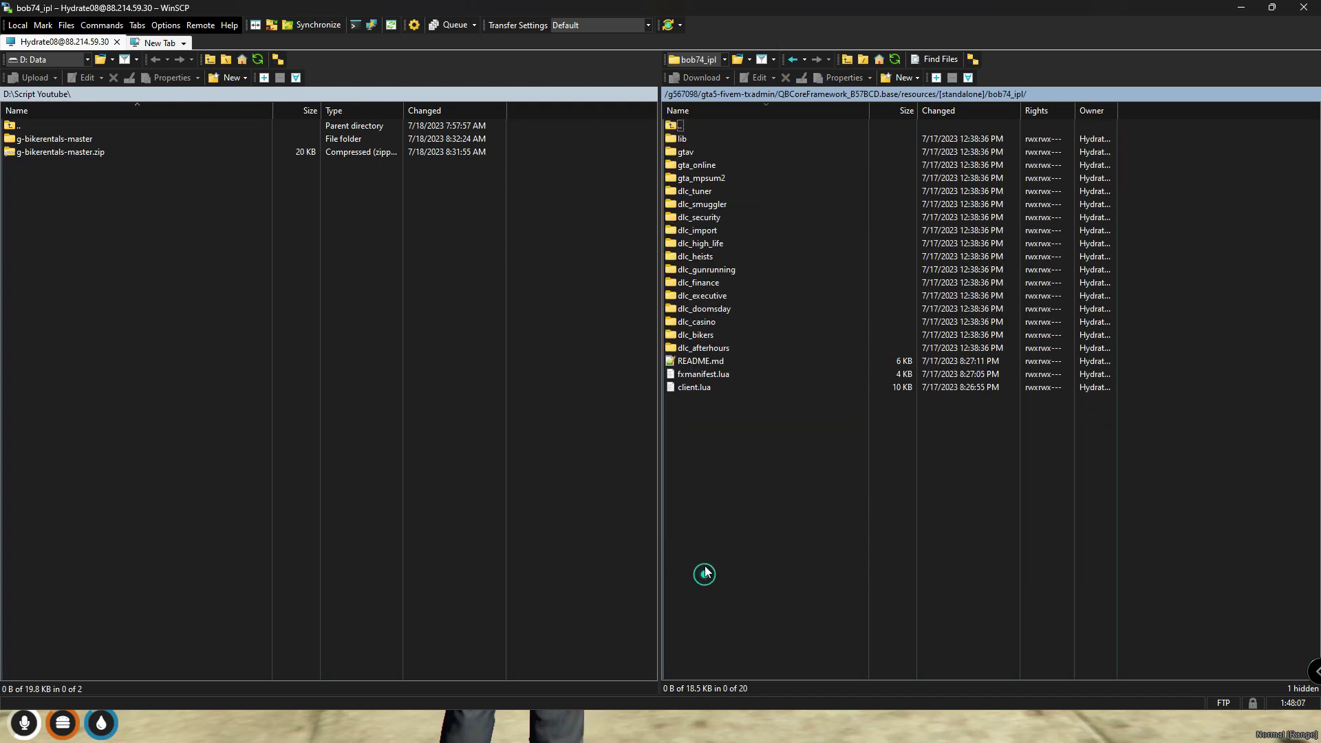
left_click(693, 391)
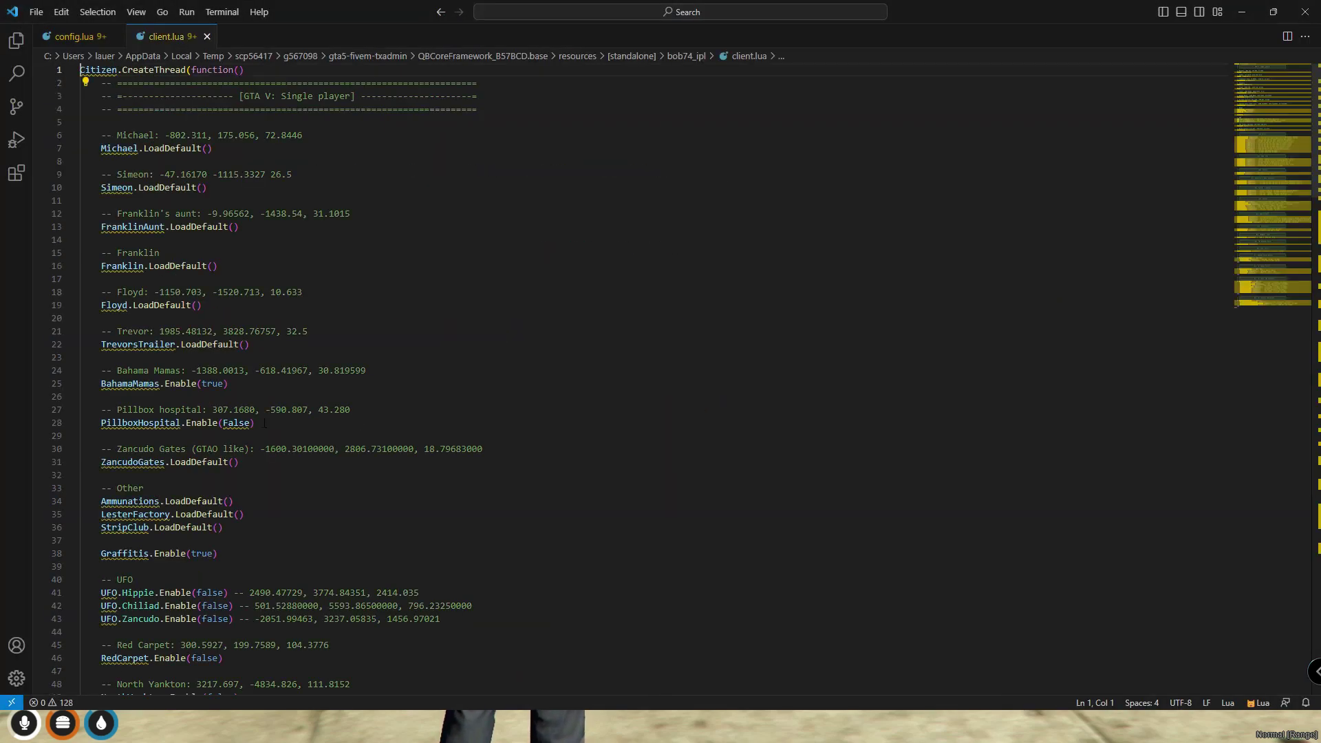
- Check the PillboxHospital.Enable(False) lines 27–28, then minimize VS Code and return to [standalone] in WinSCP
left_click_drag(96, 410, 383, 428)
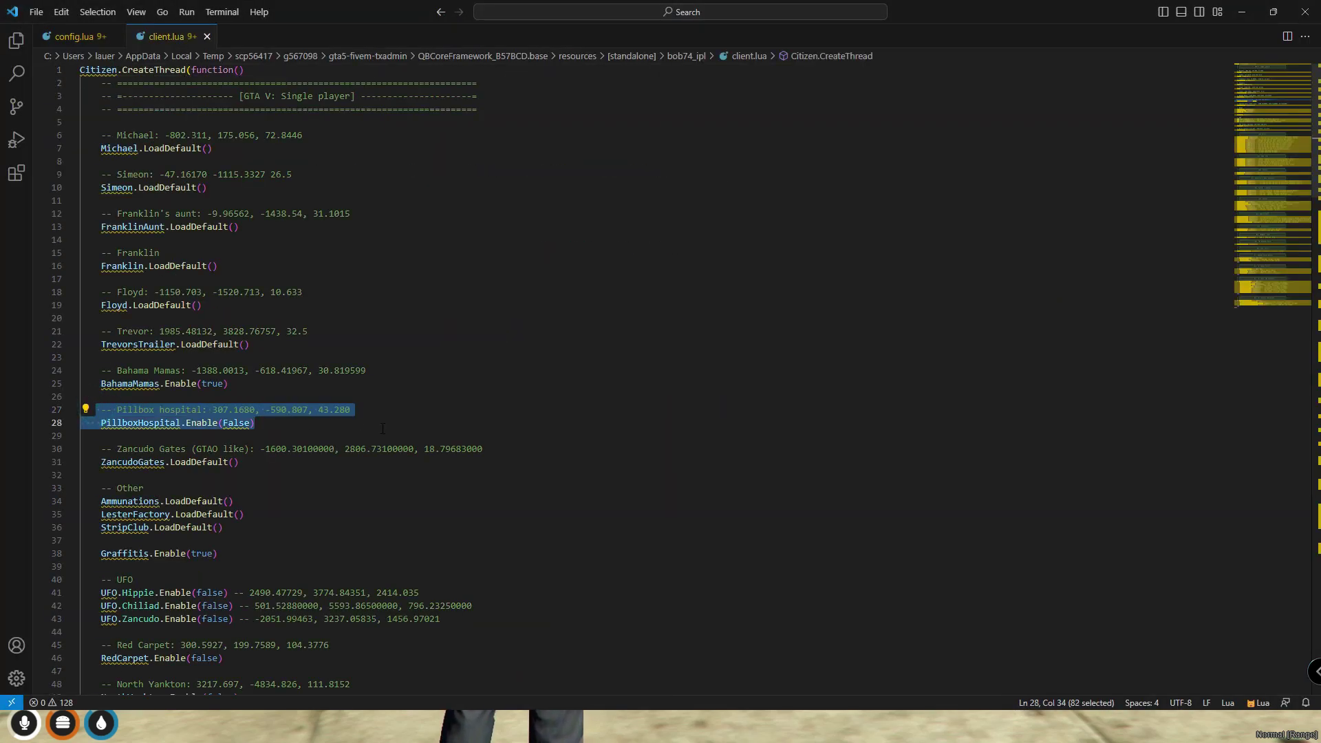
left_click(324, 431)
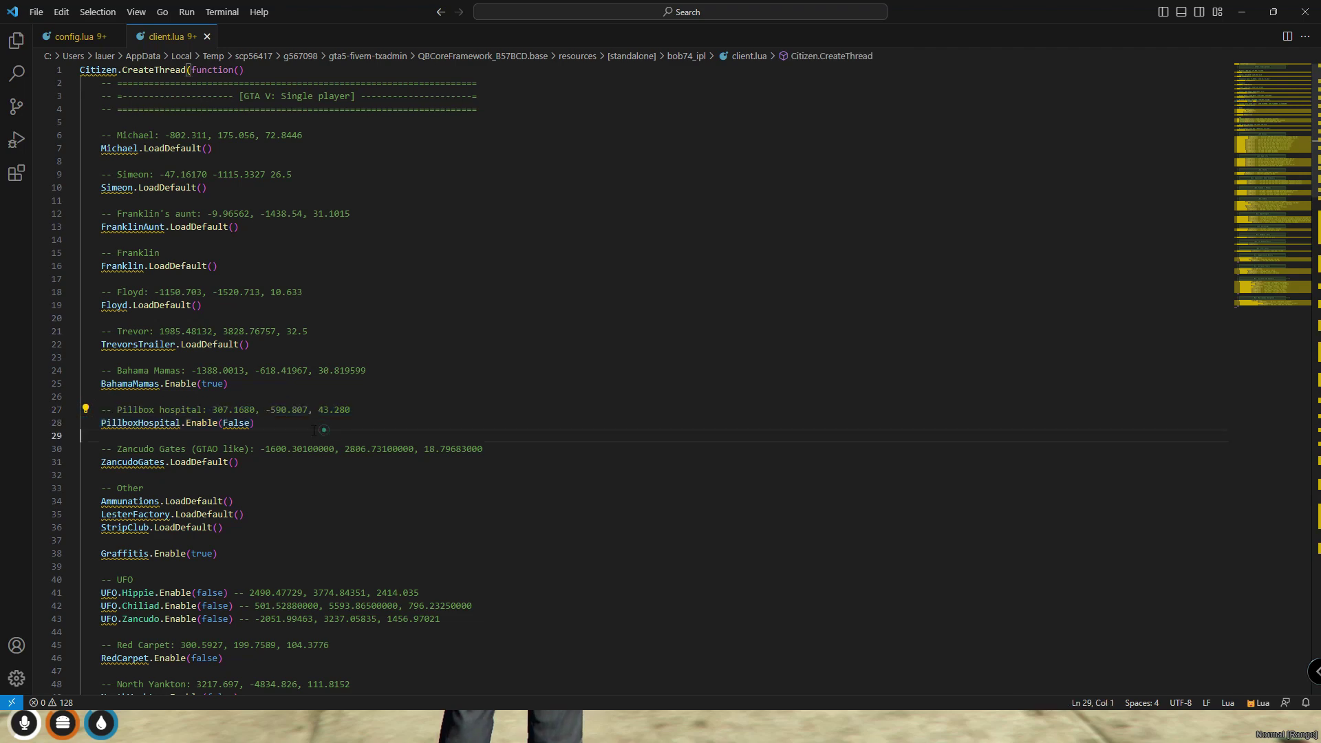
left_click(1242, 11)
double_click(683, 125)
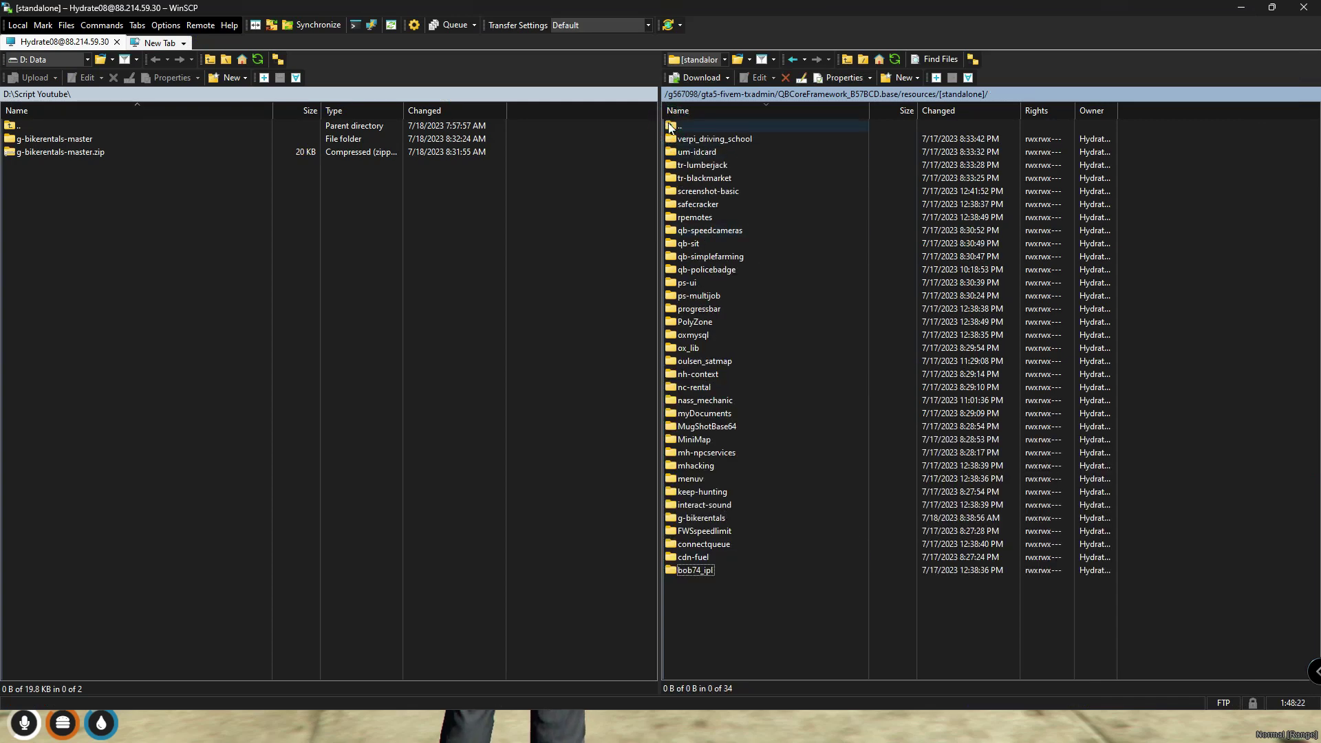
- Delete the hospital_map folder from resources/[defaultmaps] on the server
double_click(673, 126)
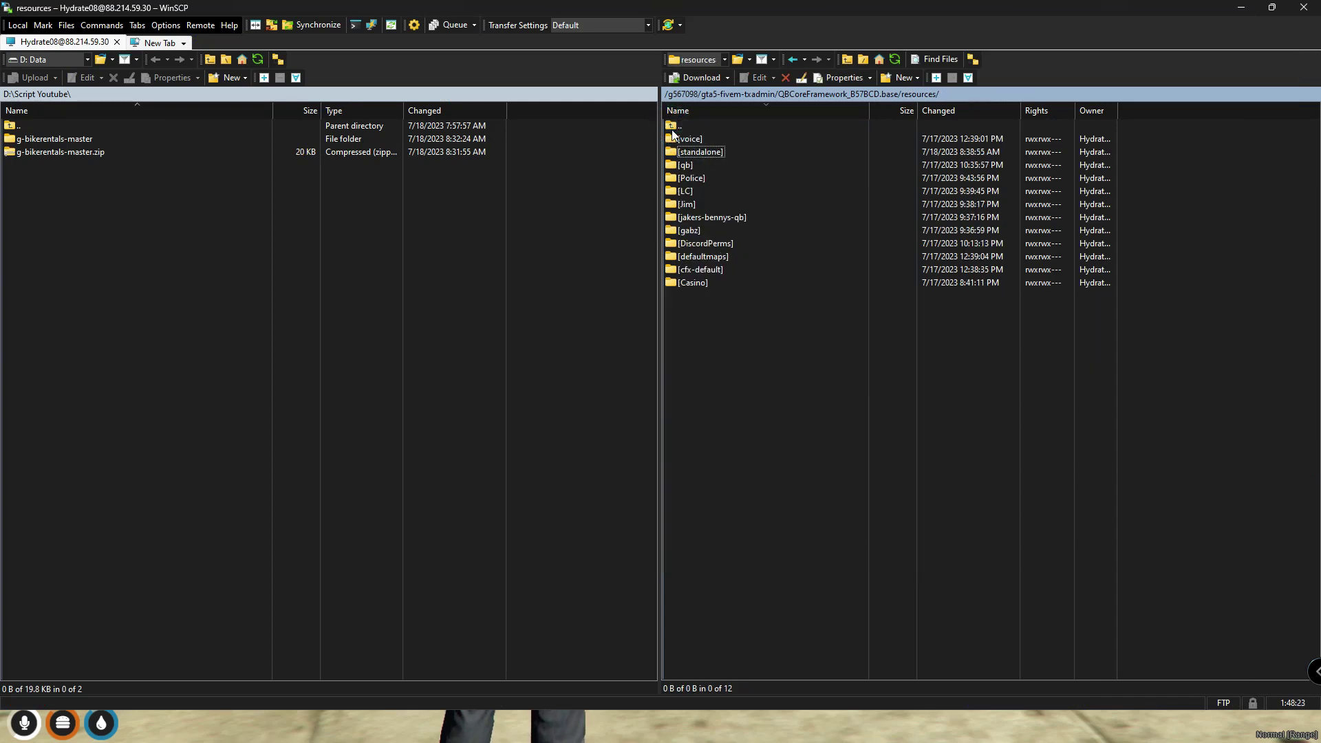
double_click(706, 258)
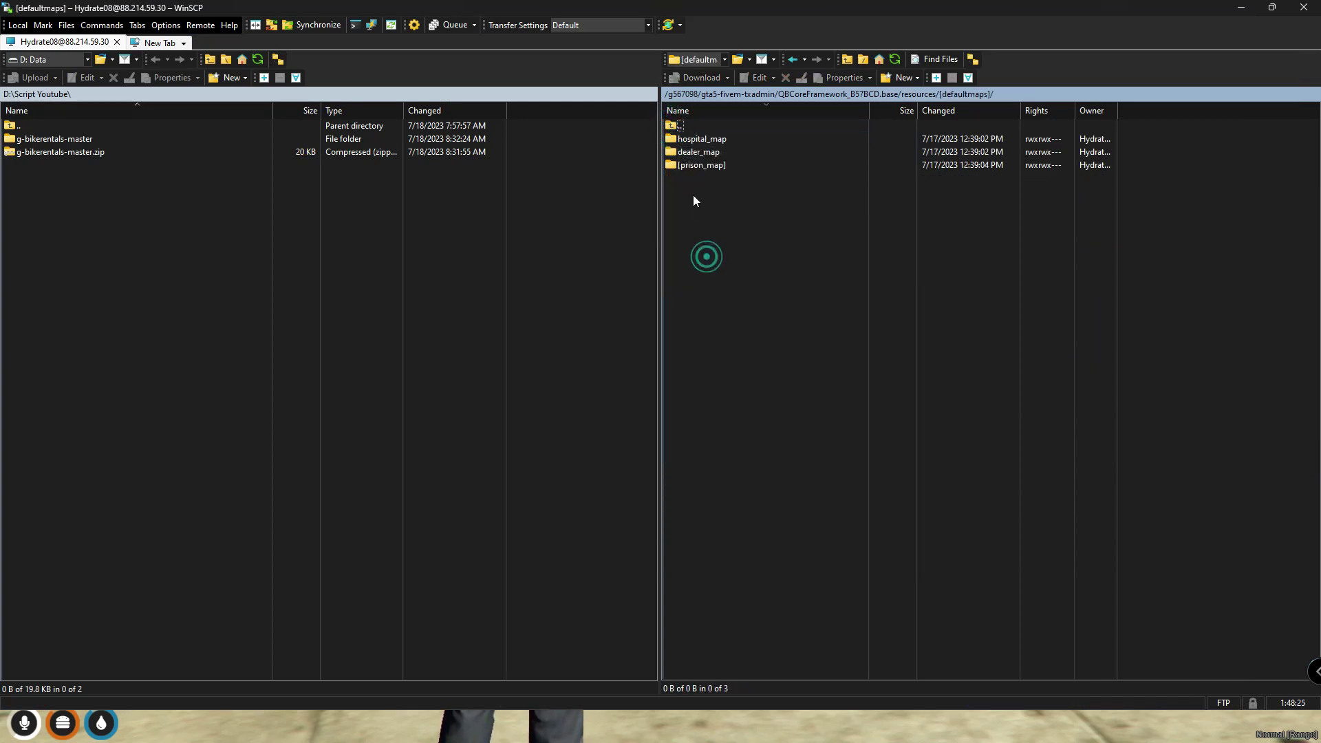
double_click(709, 140)
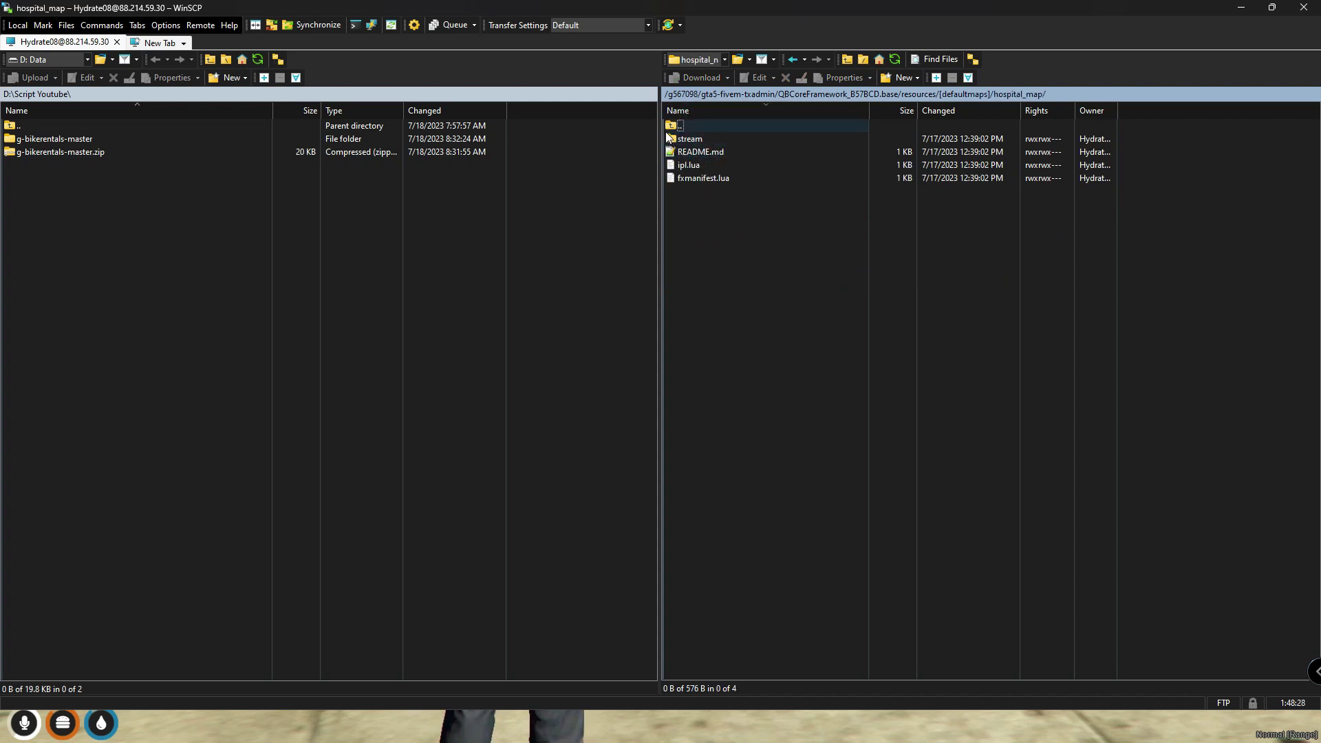
double_click(674, 128)
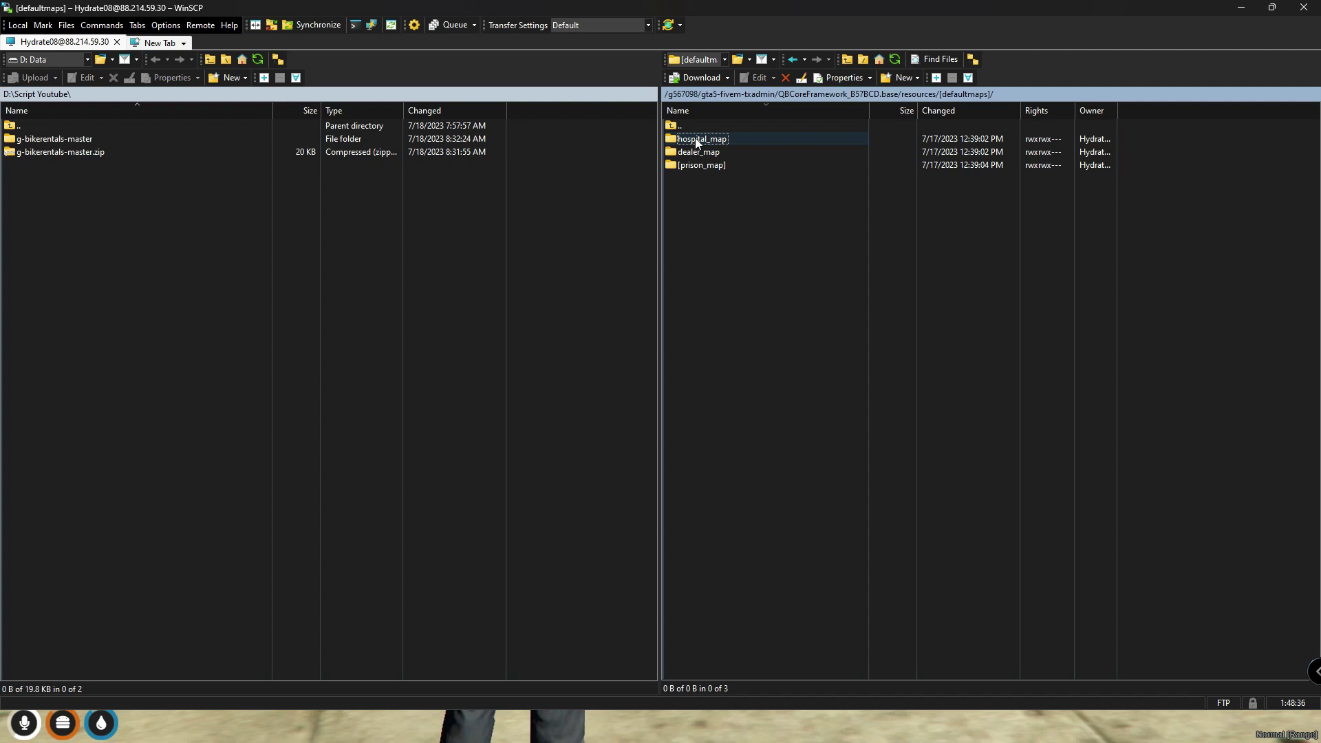
right_click(696, 140)
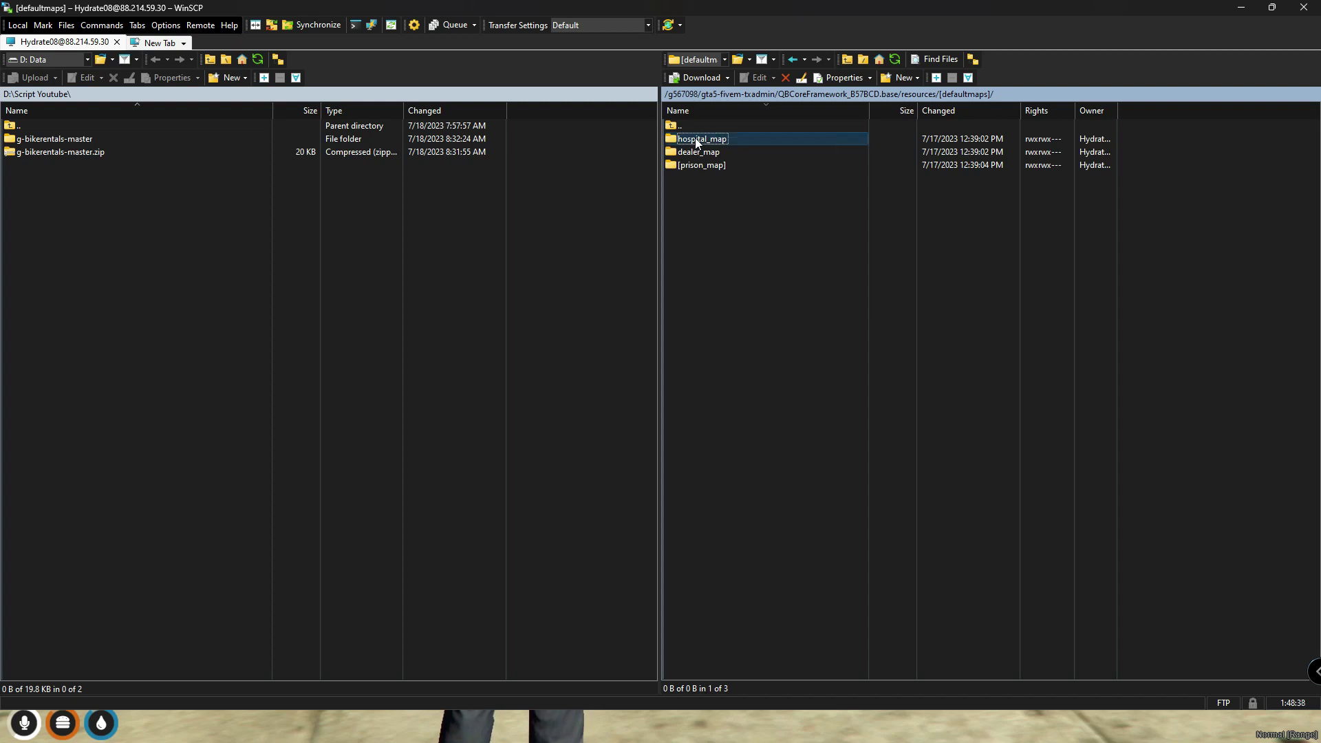
left_click(730, 224)
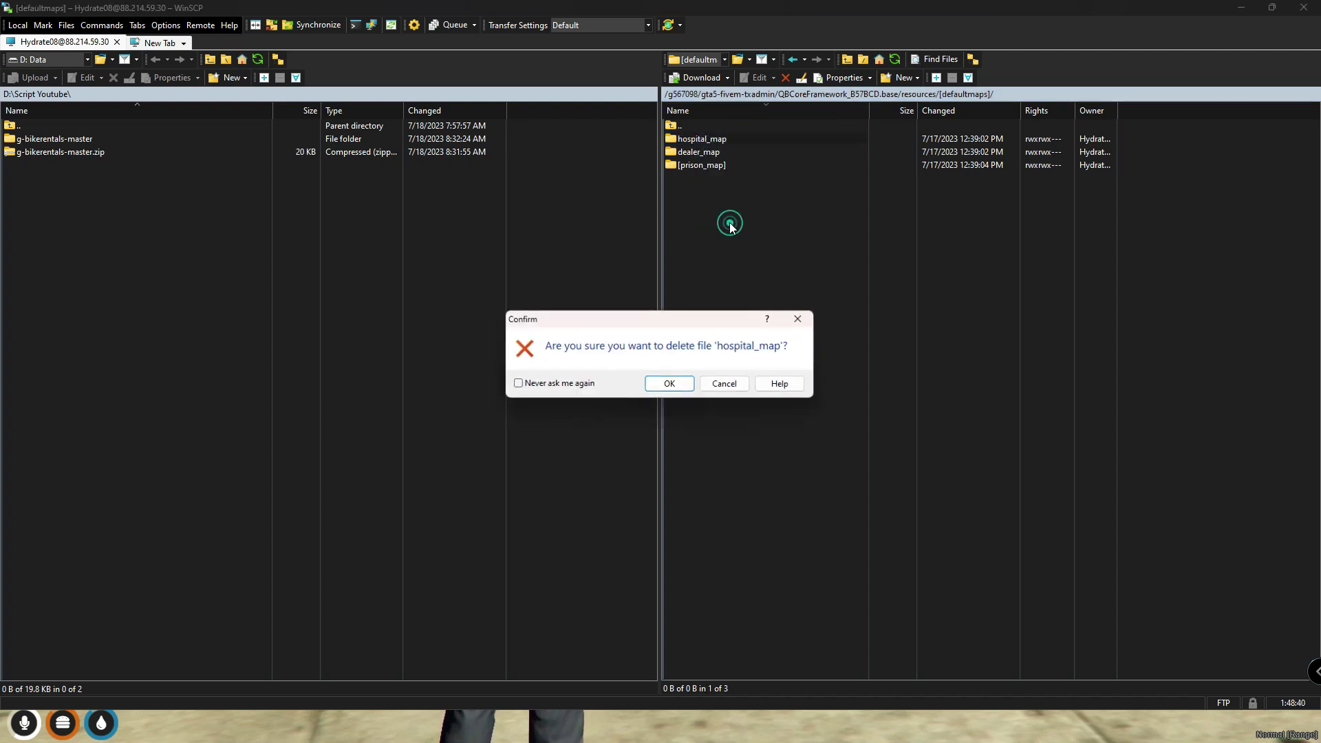
left_click(686, 382)
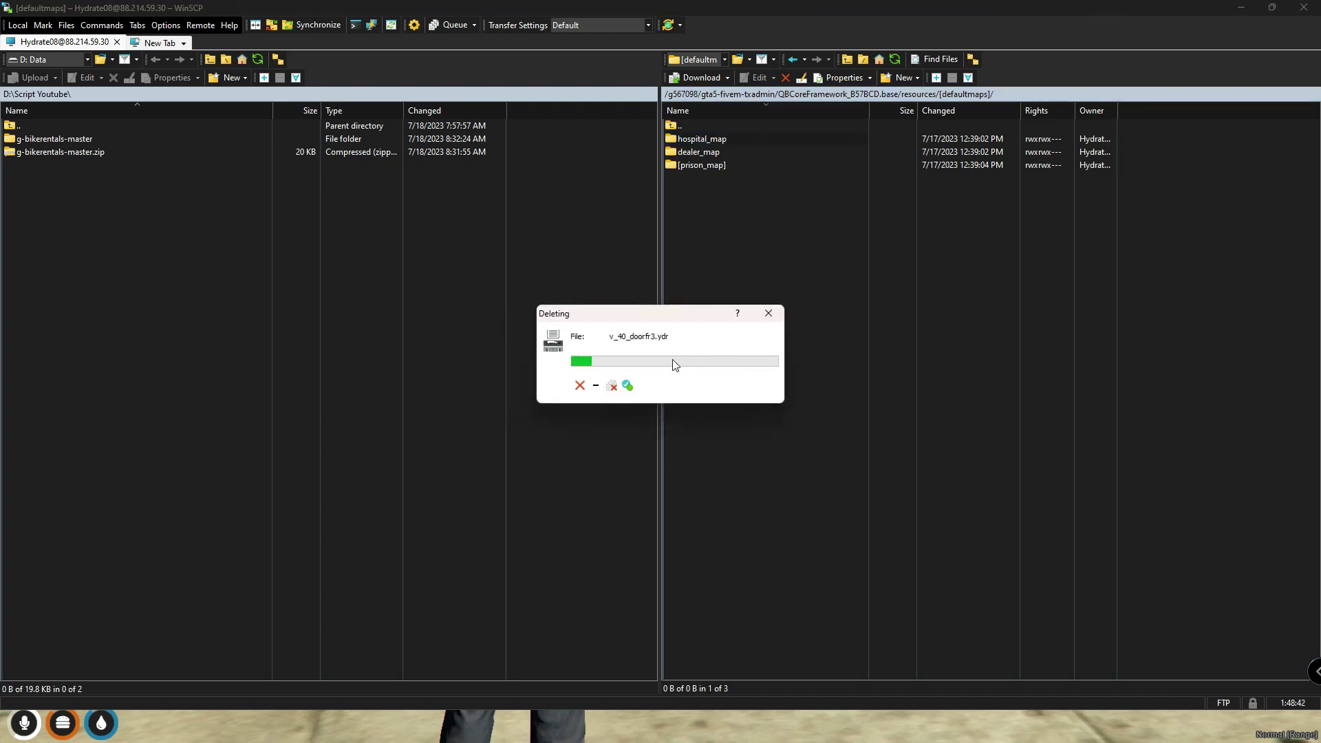
- Browse back to [standalone]/bob74_ipl and switch to client.lua in VS Code
double_click(671, 126)
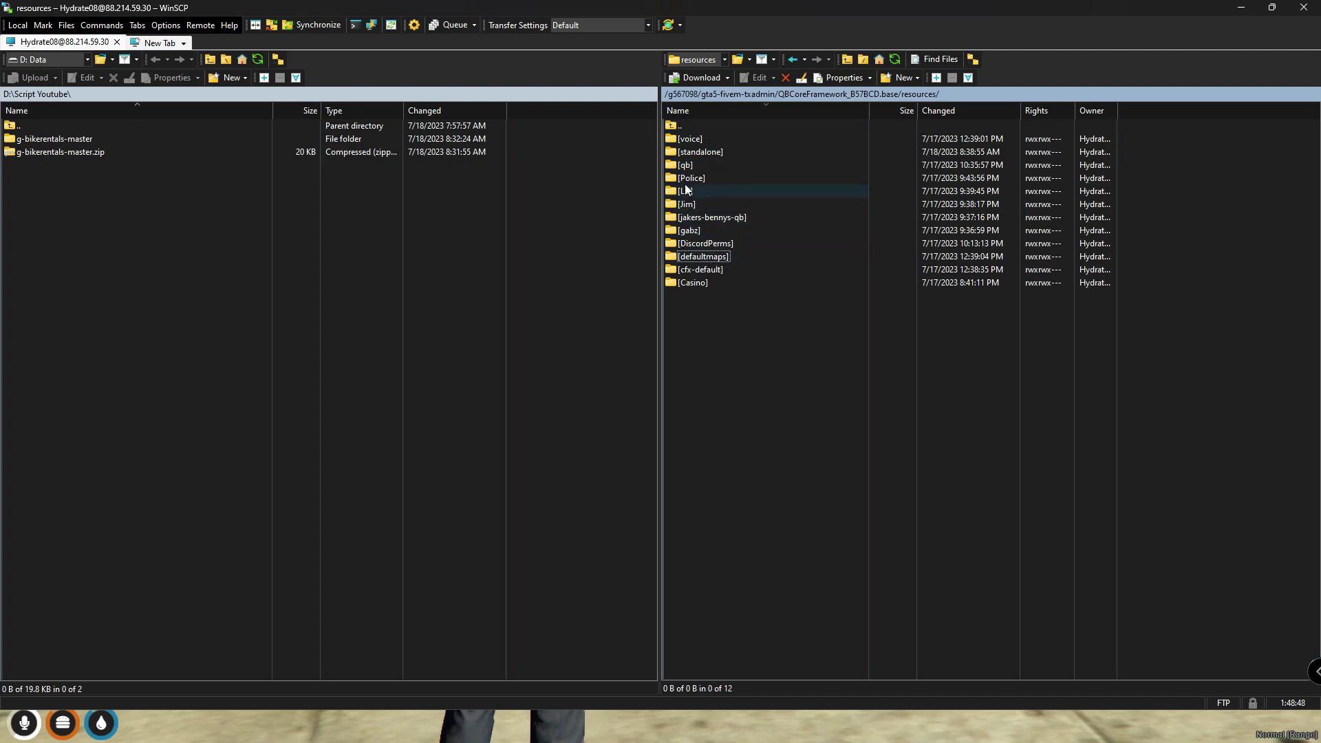
double_click(694, 155)
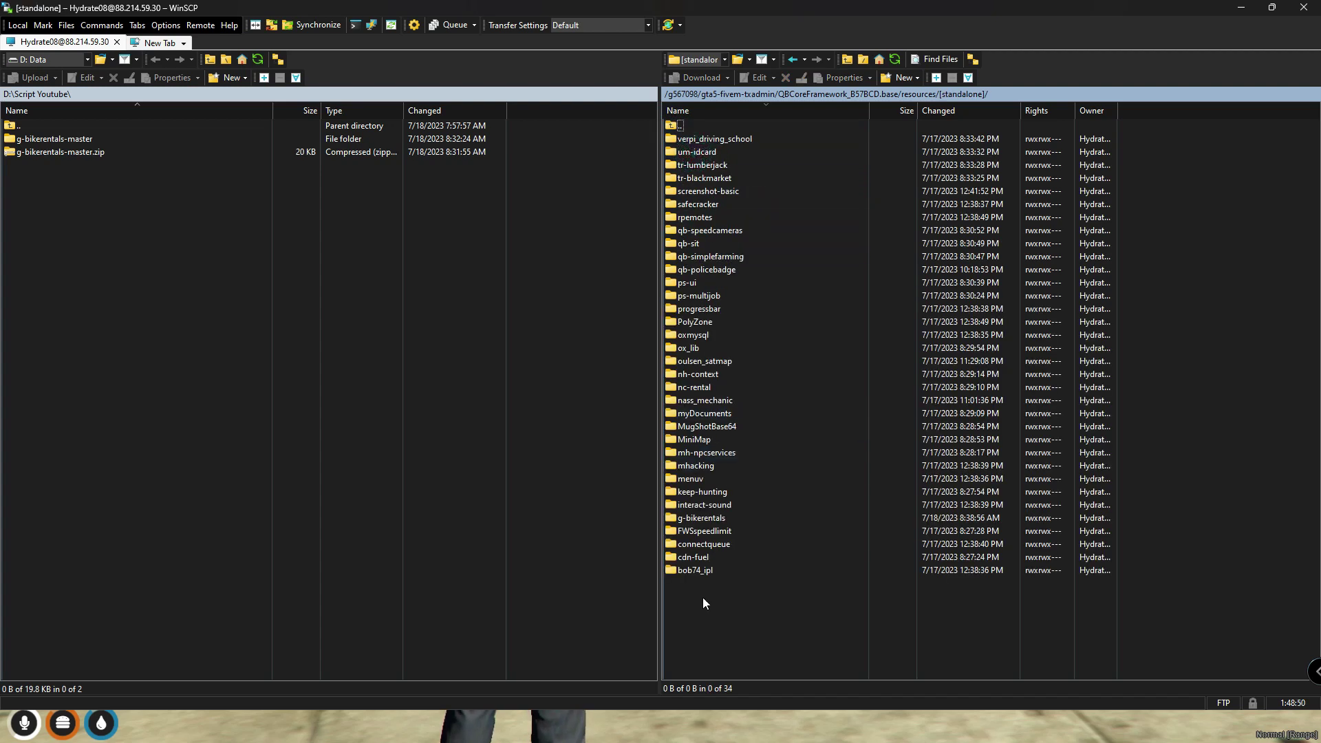
double_click(700, 572)
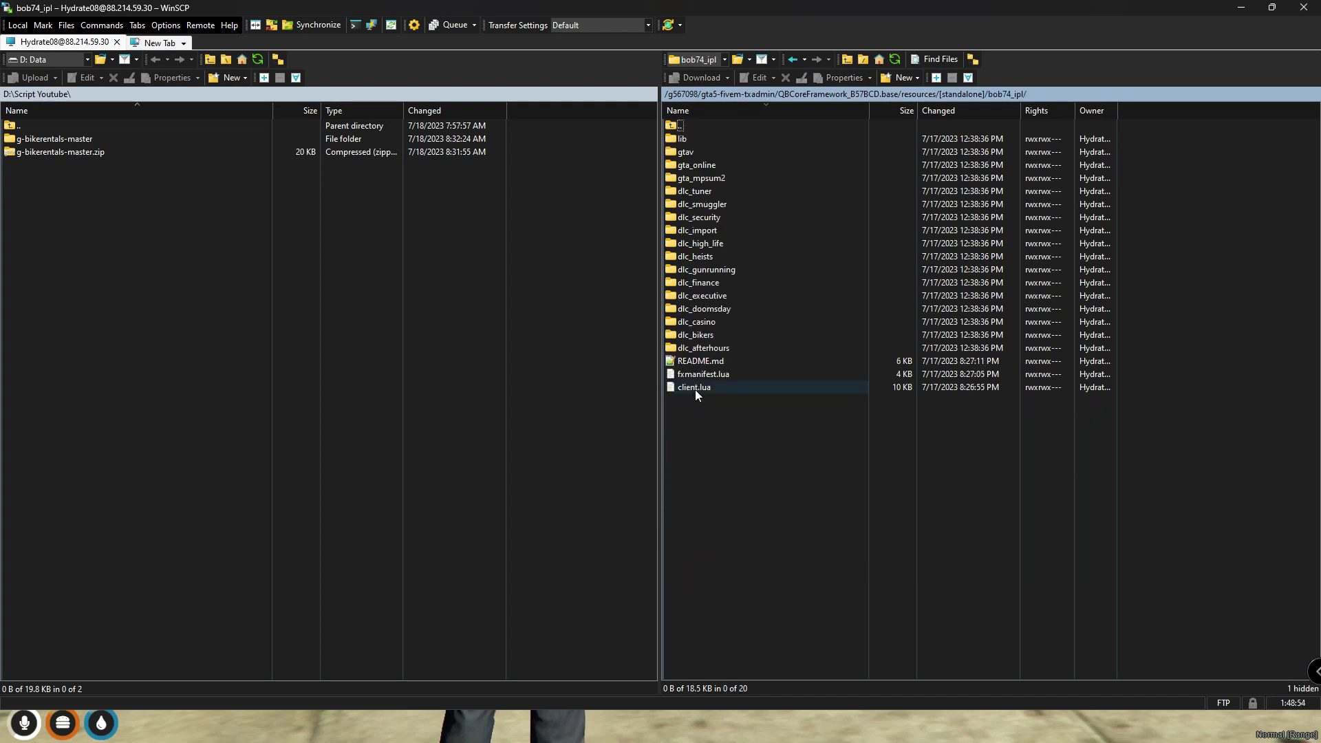
key("super")
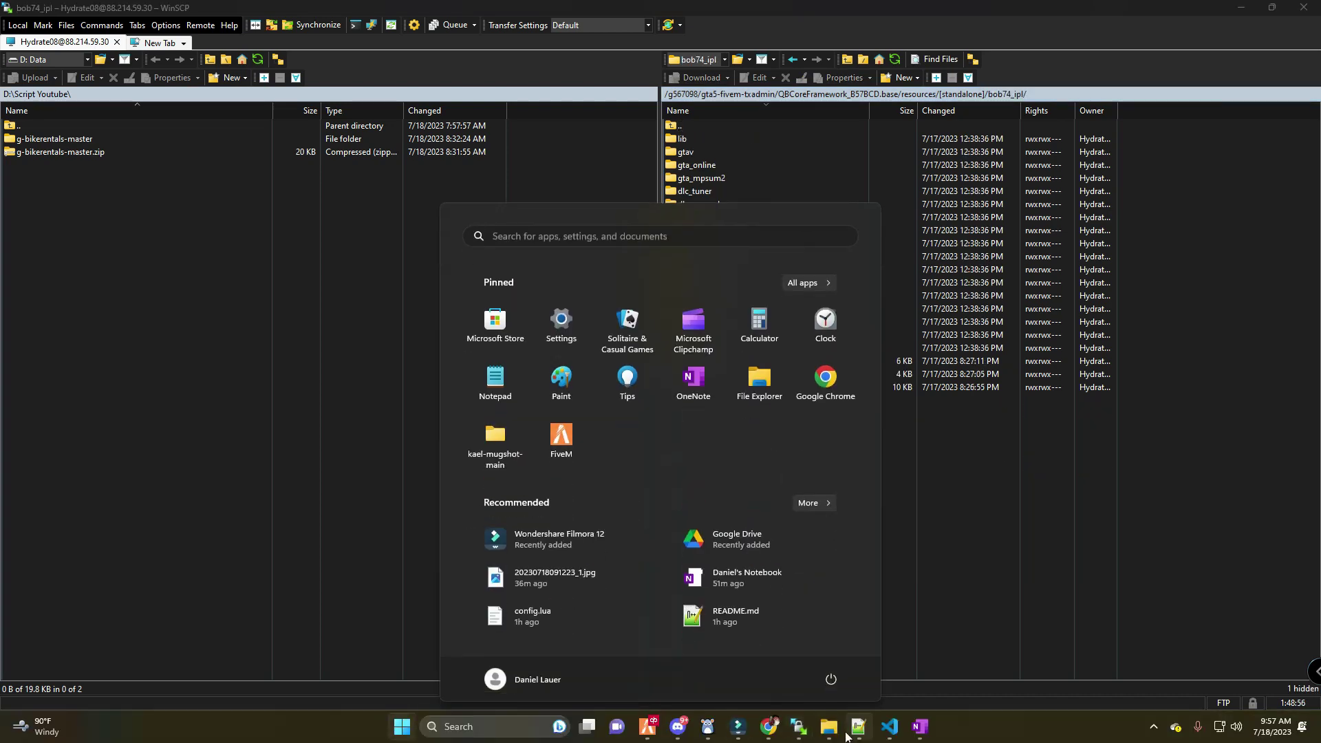
left_click(859, 726)
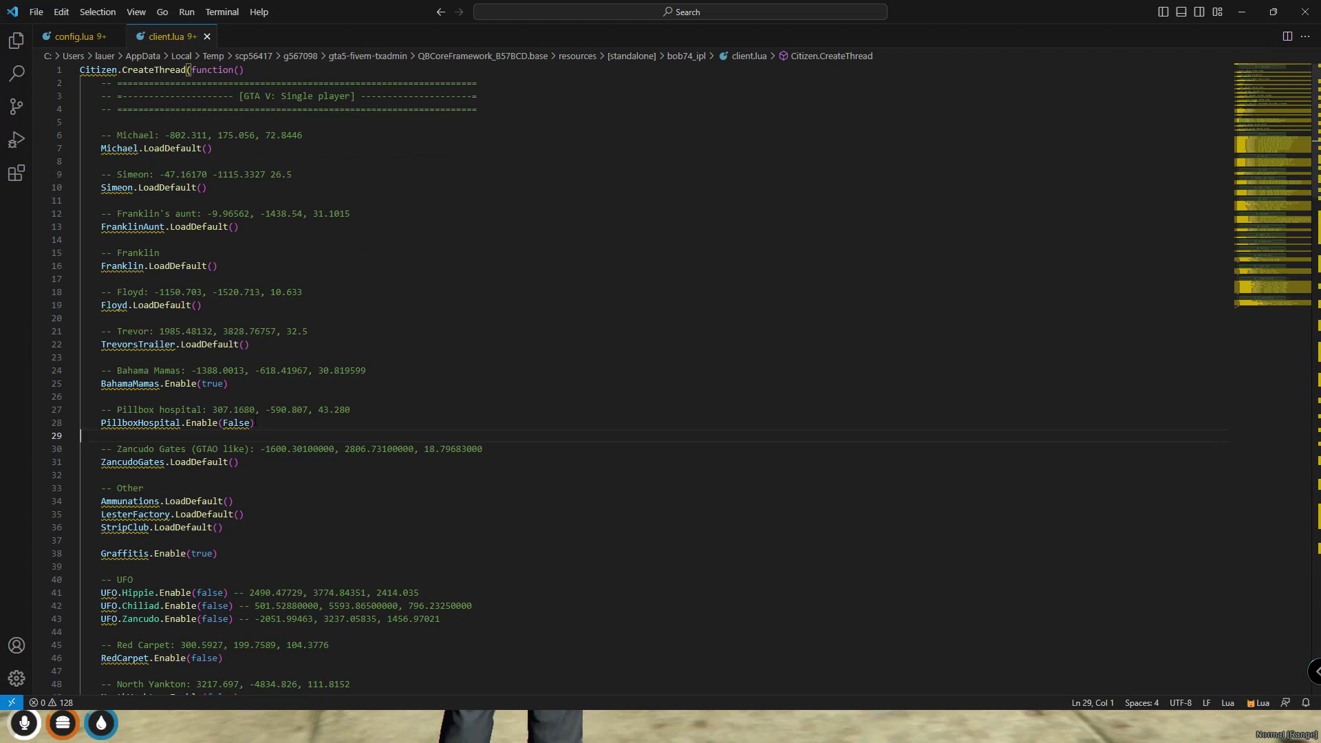
- Change line 28 to PillboxHospital.Enable(true)
double_click(235, 424)
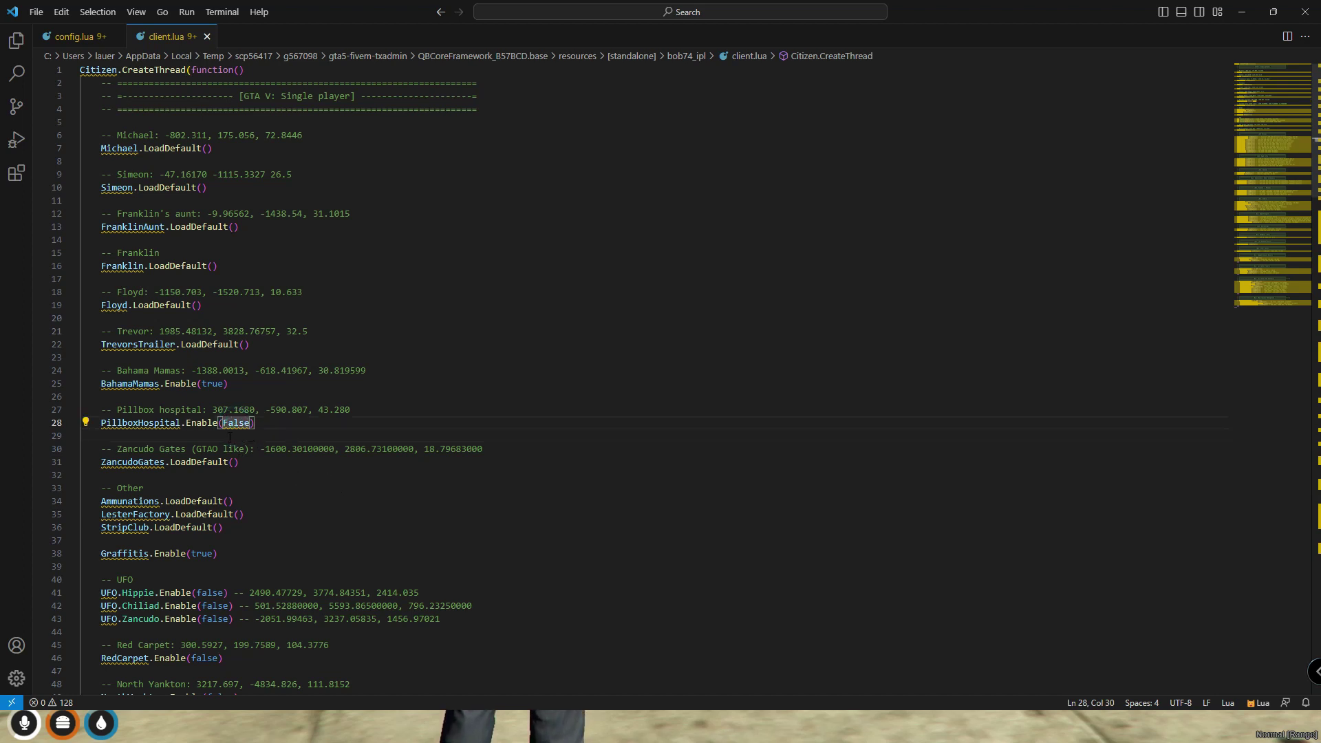
key("Delete")
type("f")
left_click(438, 398)
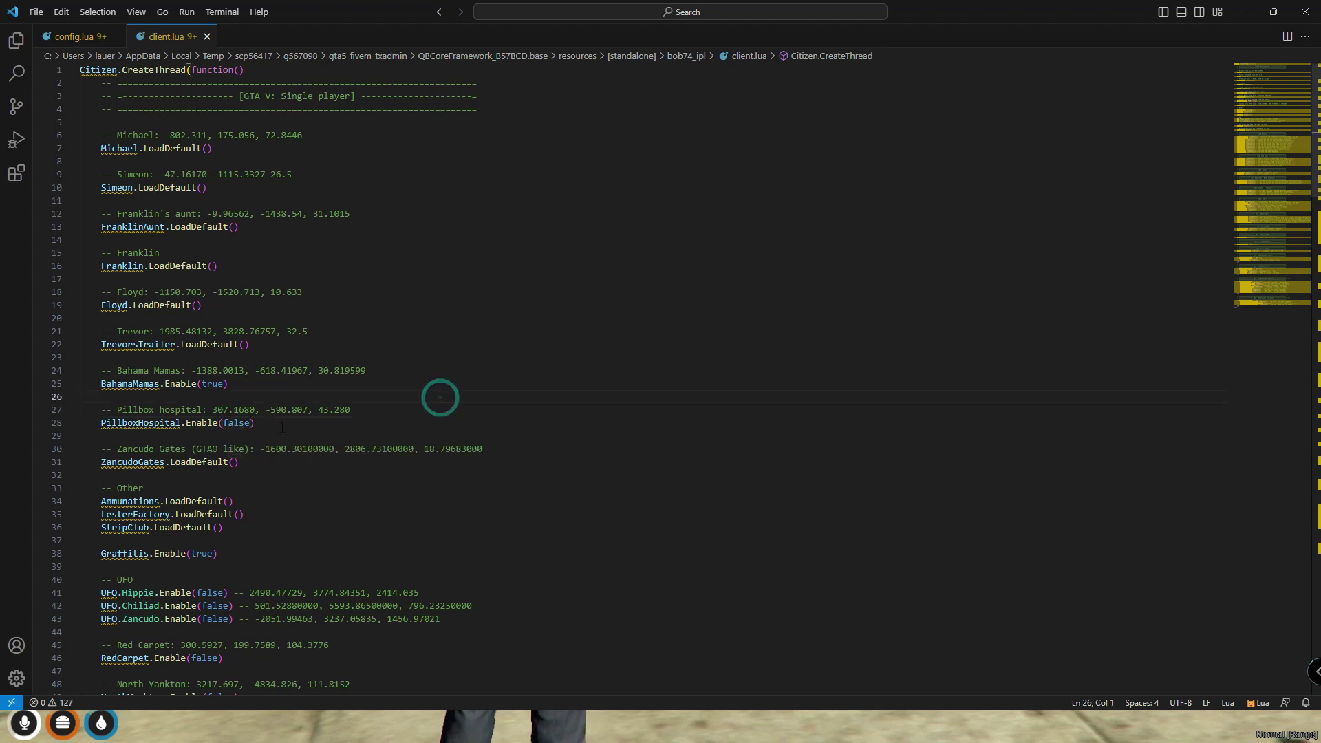
left_click(228, 423)
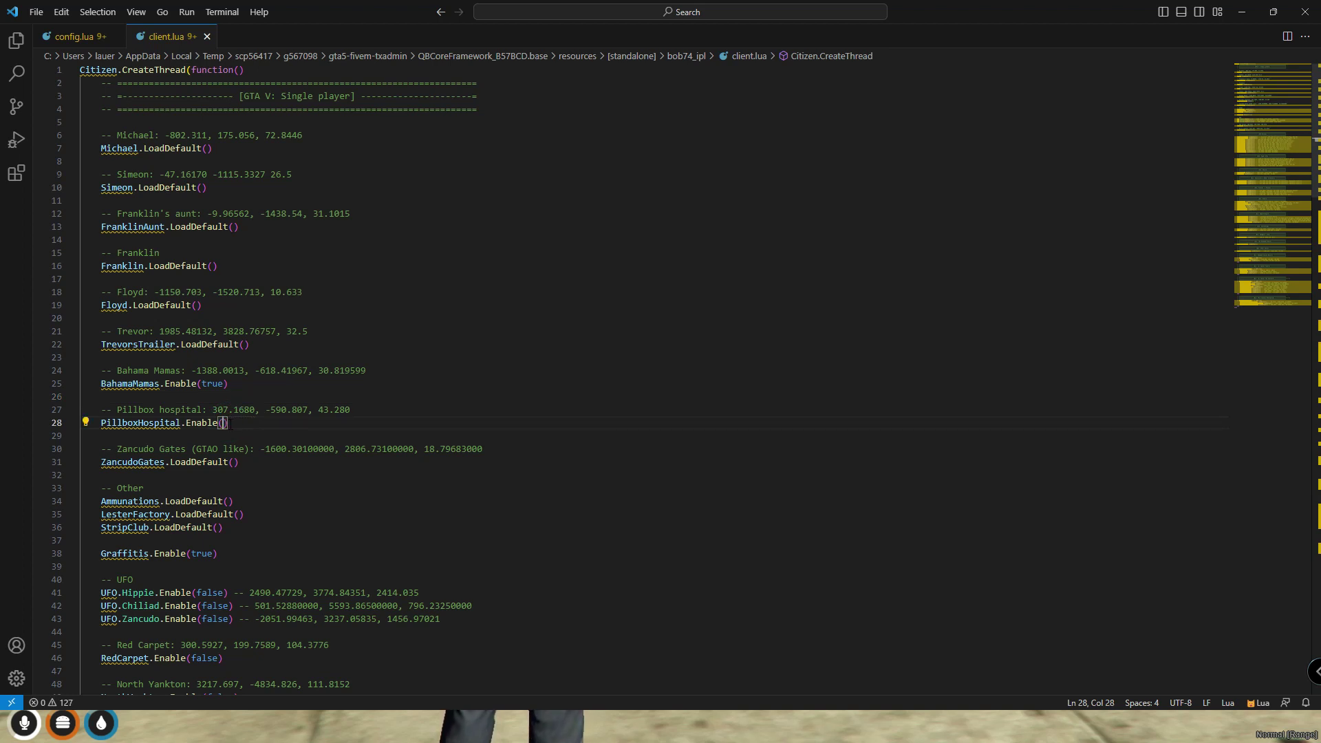
type("true")
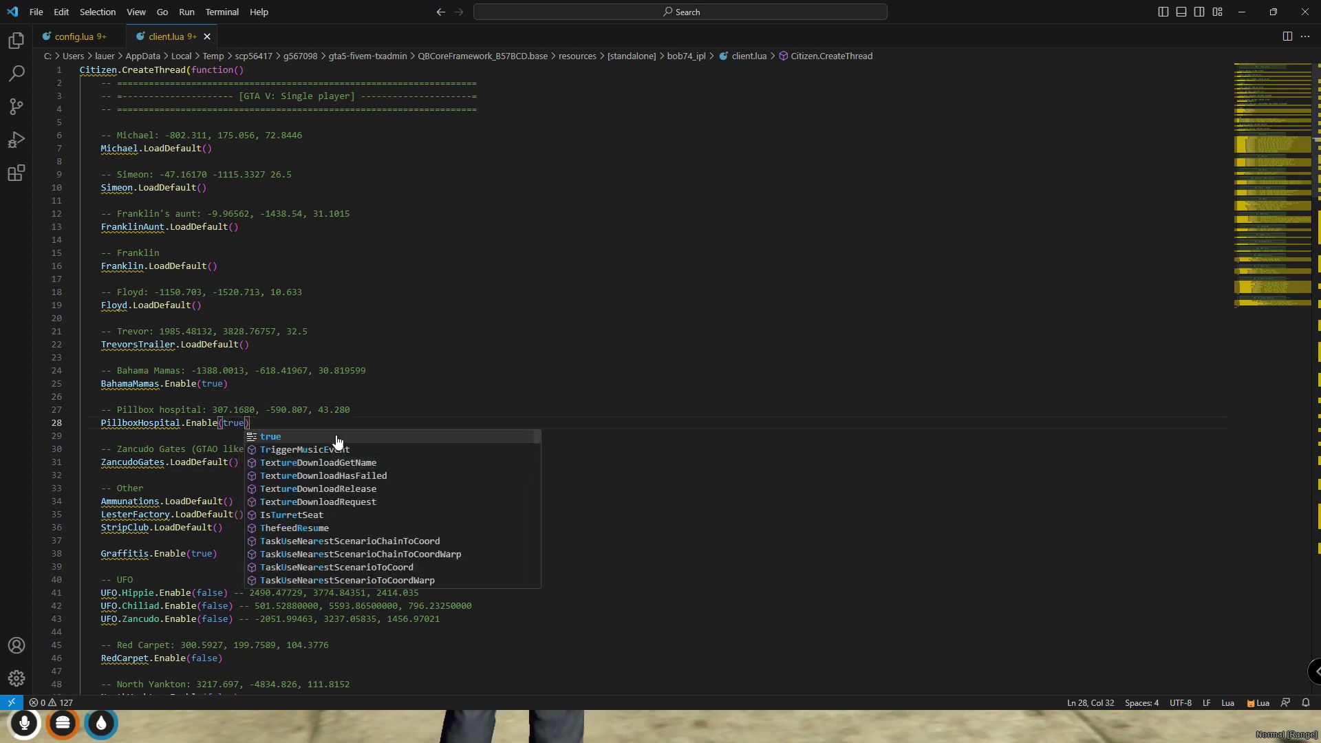
left_click(417, 384)
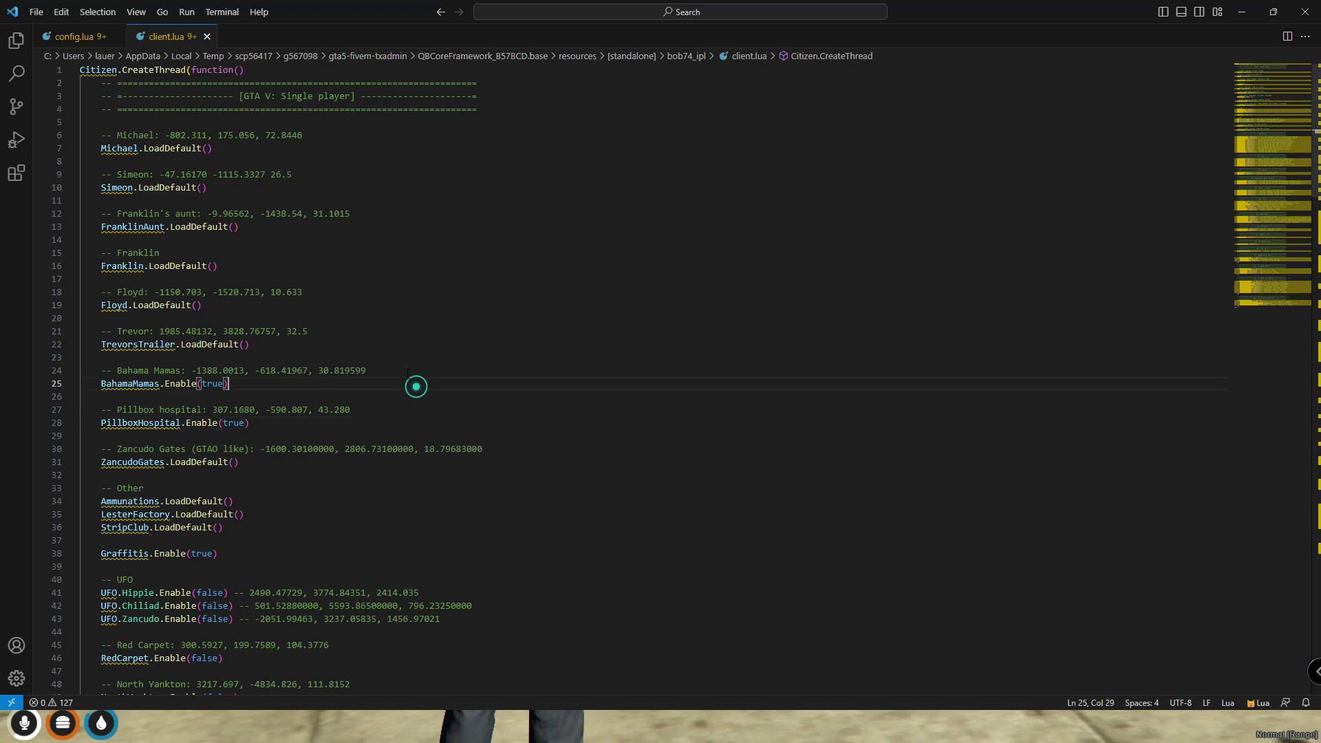
- Save client.lua, return to FiveM, run toward the hospital, and open txAdmin with /tx
left_click(32, 14)
left_click(64, 238)
left_click(1242, 12)
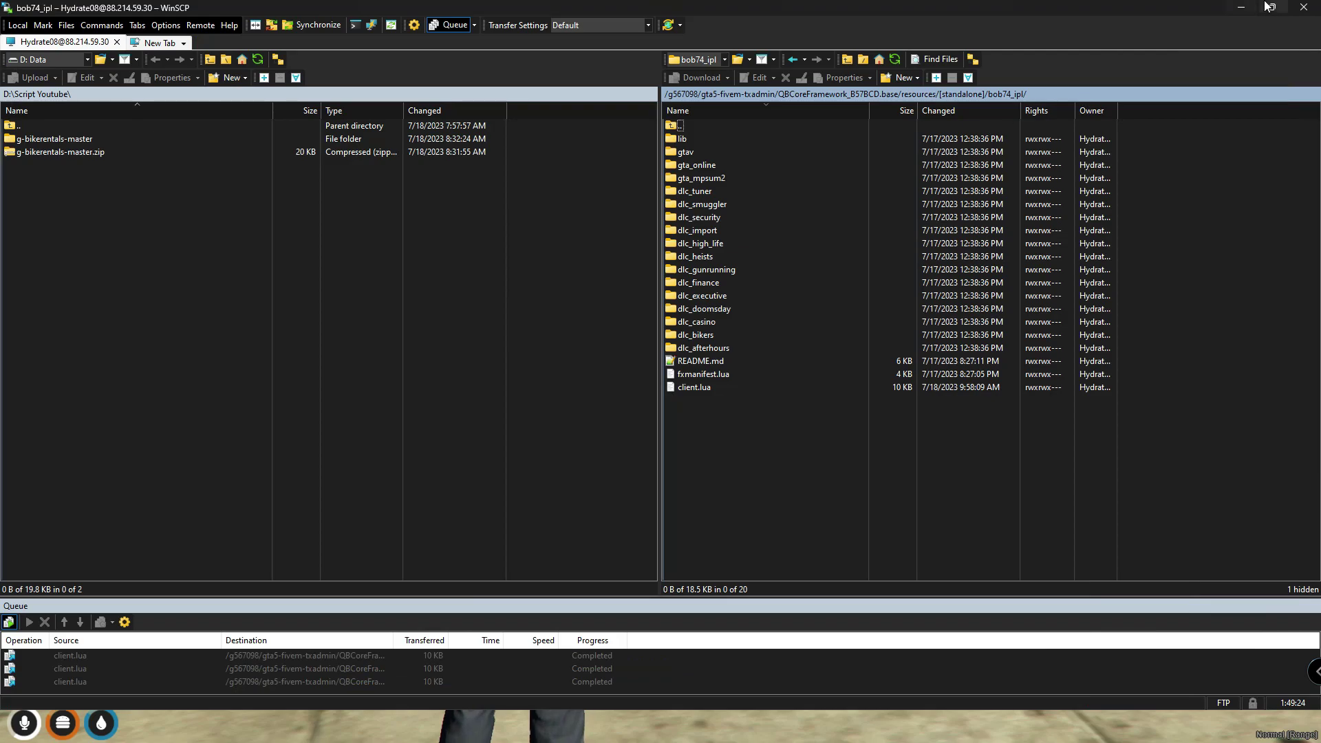
left_click(1238, 13)
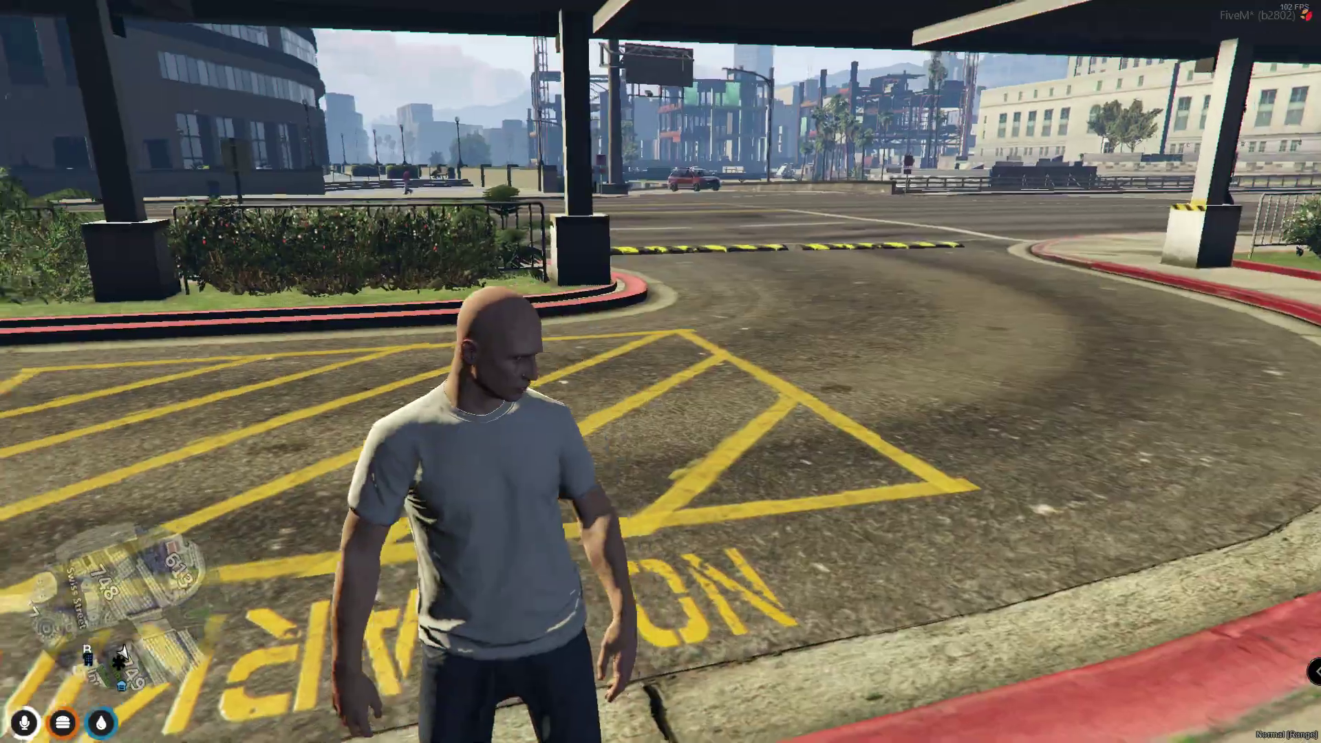
key("w")
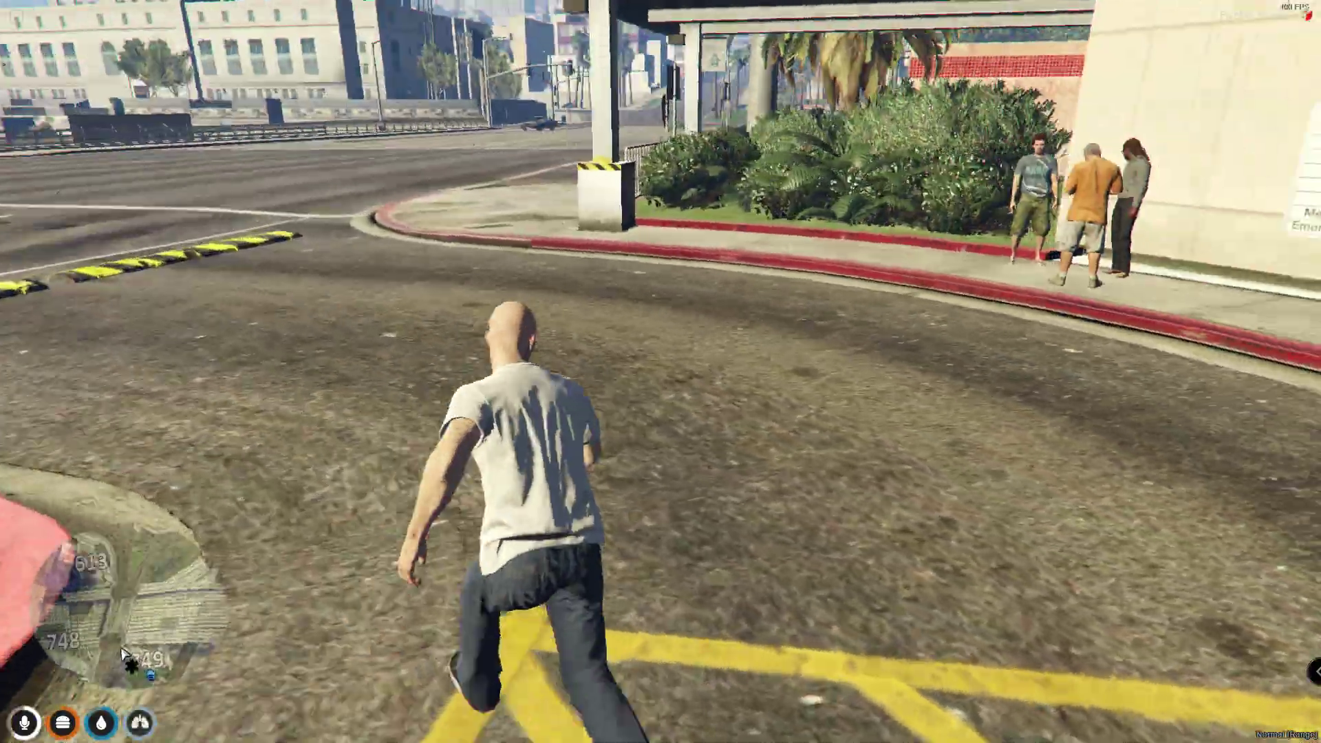
type("t")
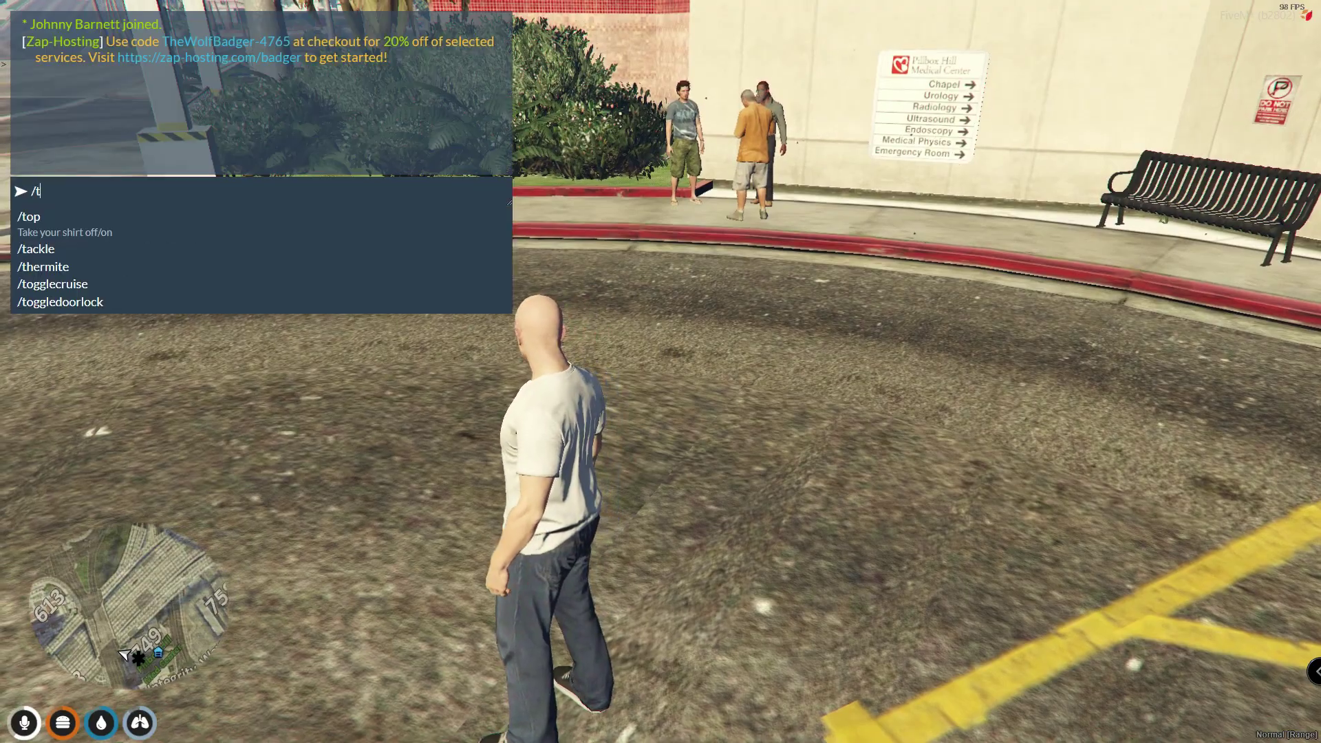
type("/tx")
key("Return")
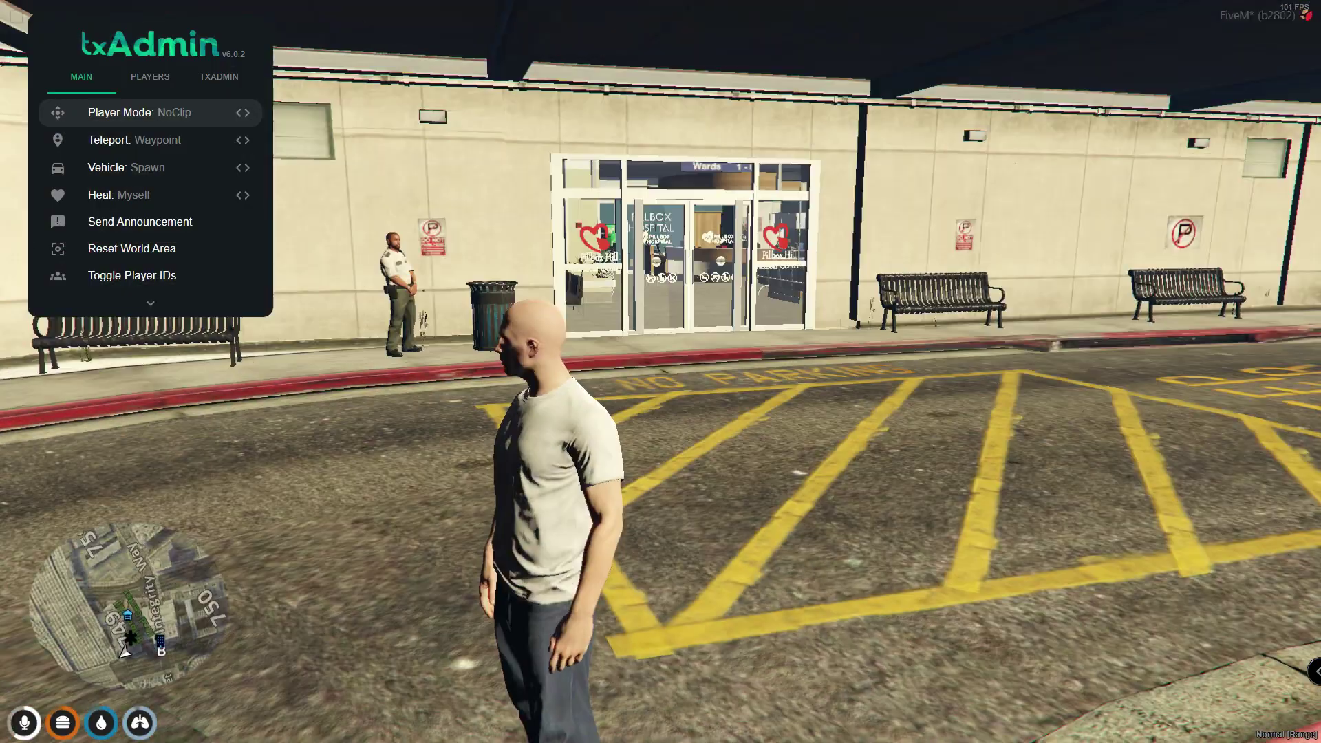
- Check the txAdmin Server Log, open the Resources List, then close the menu
key("super")
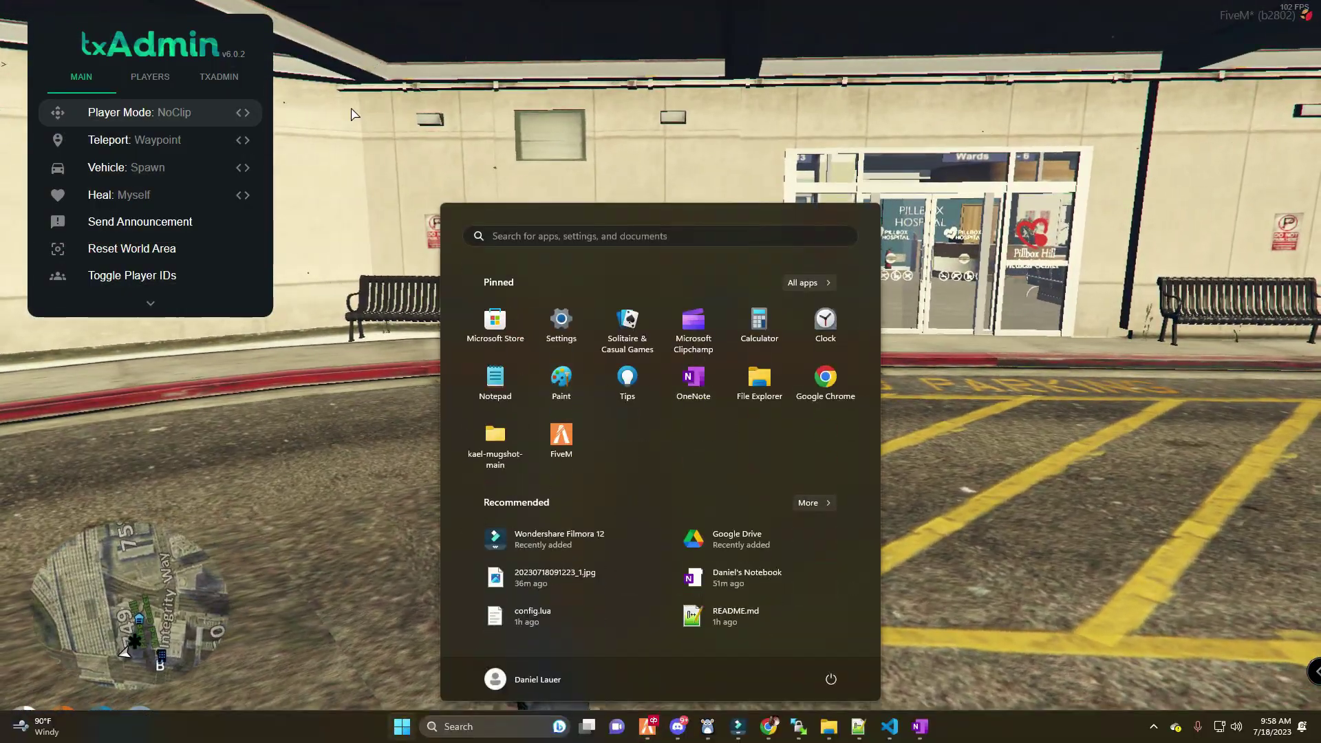
left_click(230, 76)
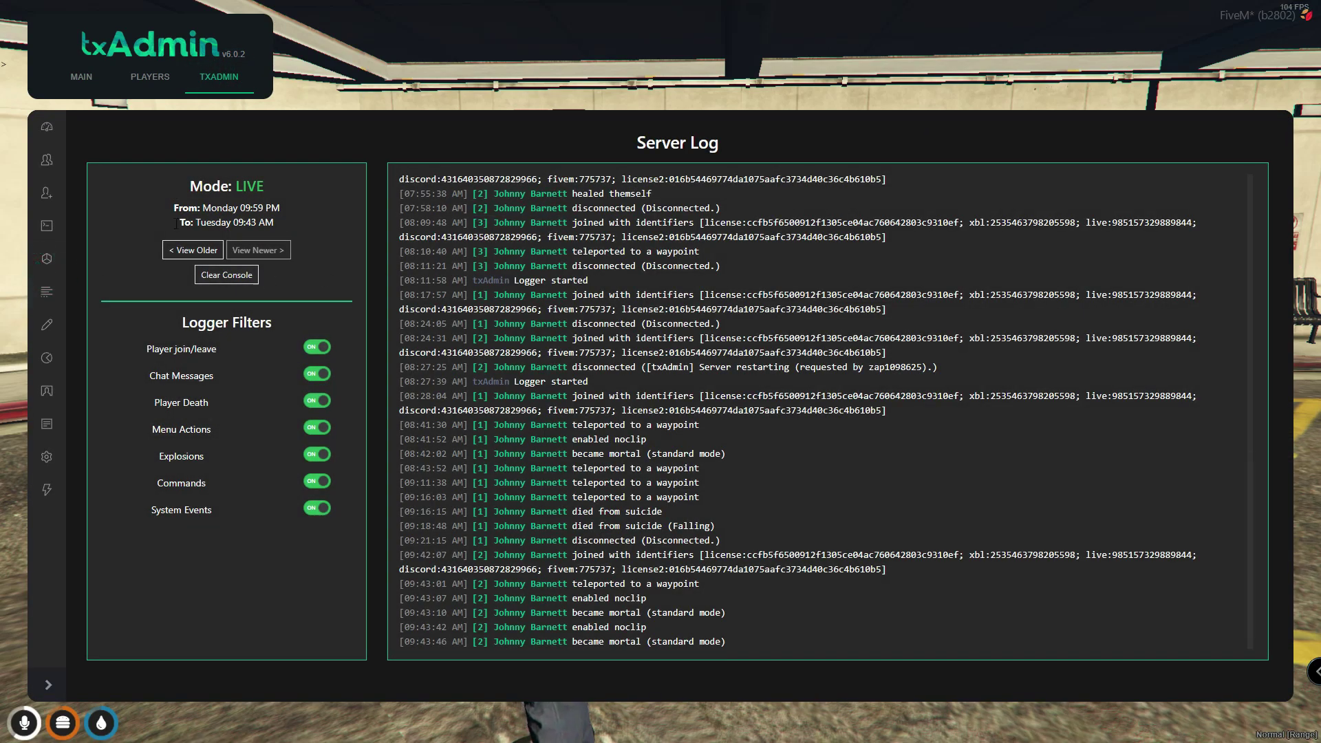
triple_click(530, 251)
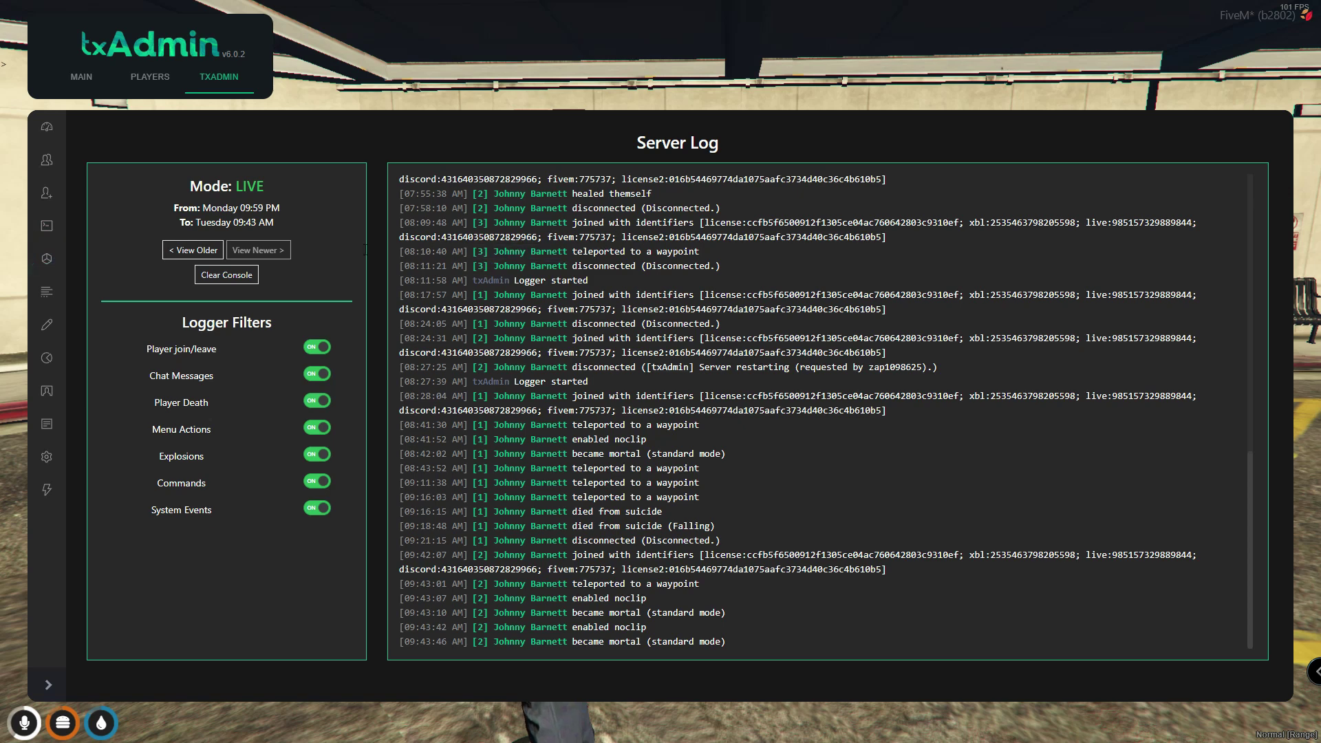
left_click(48, 259)
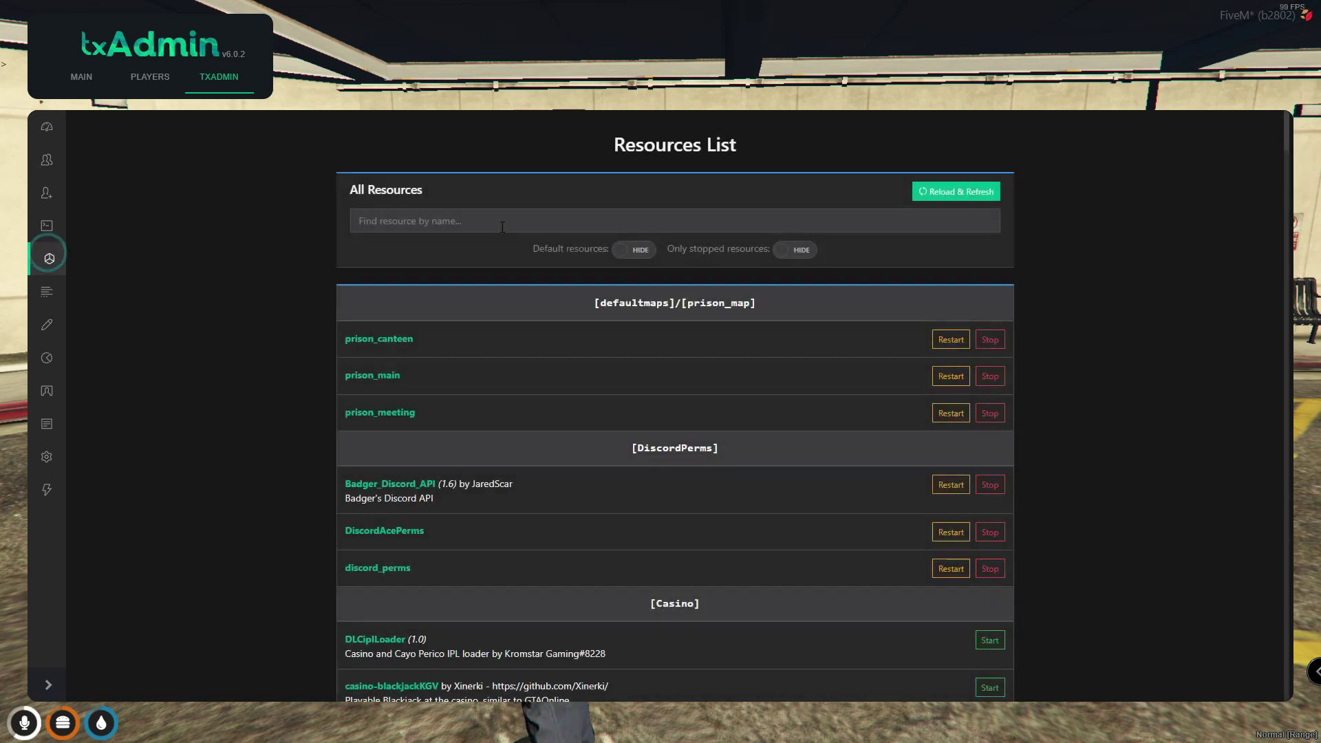
type("b")
key("Return")
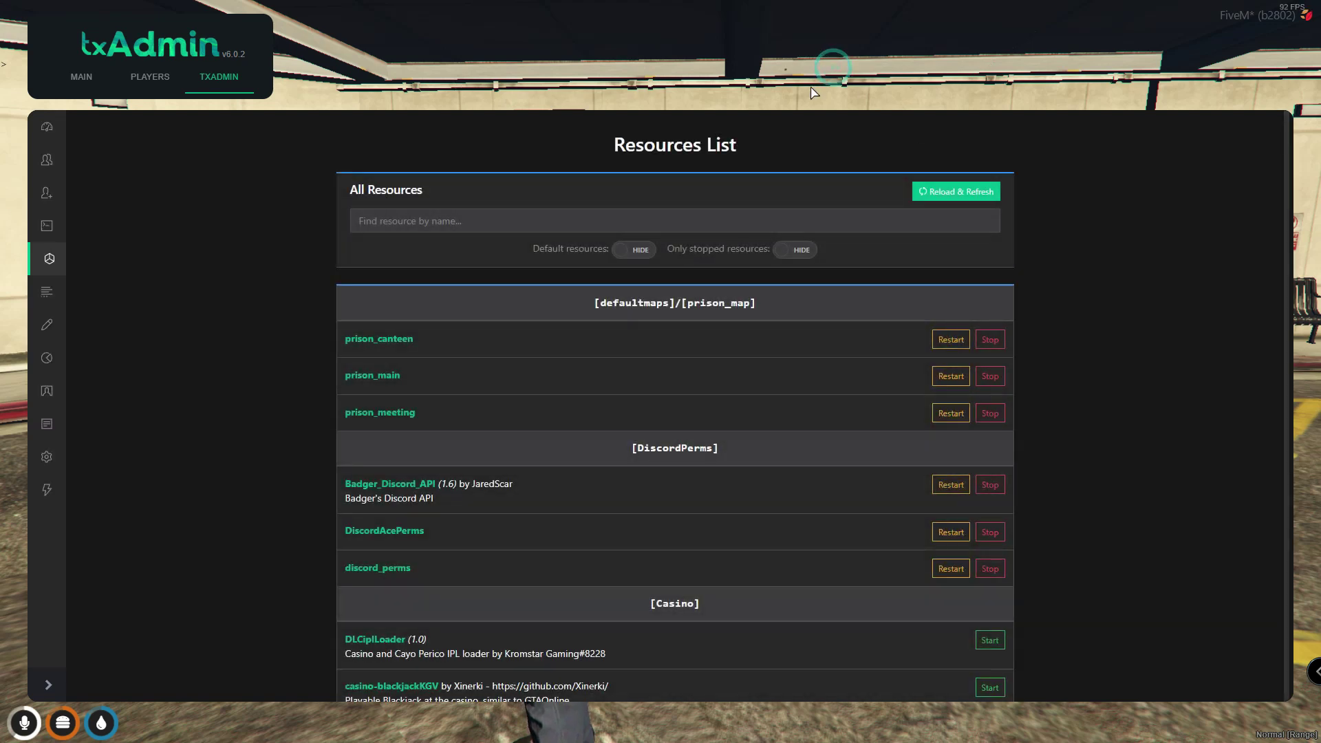
key("Escape")
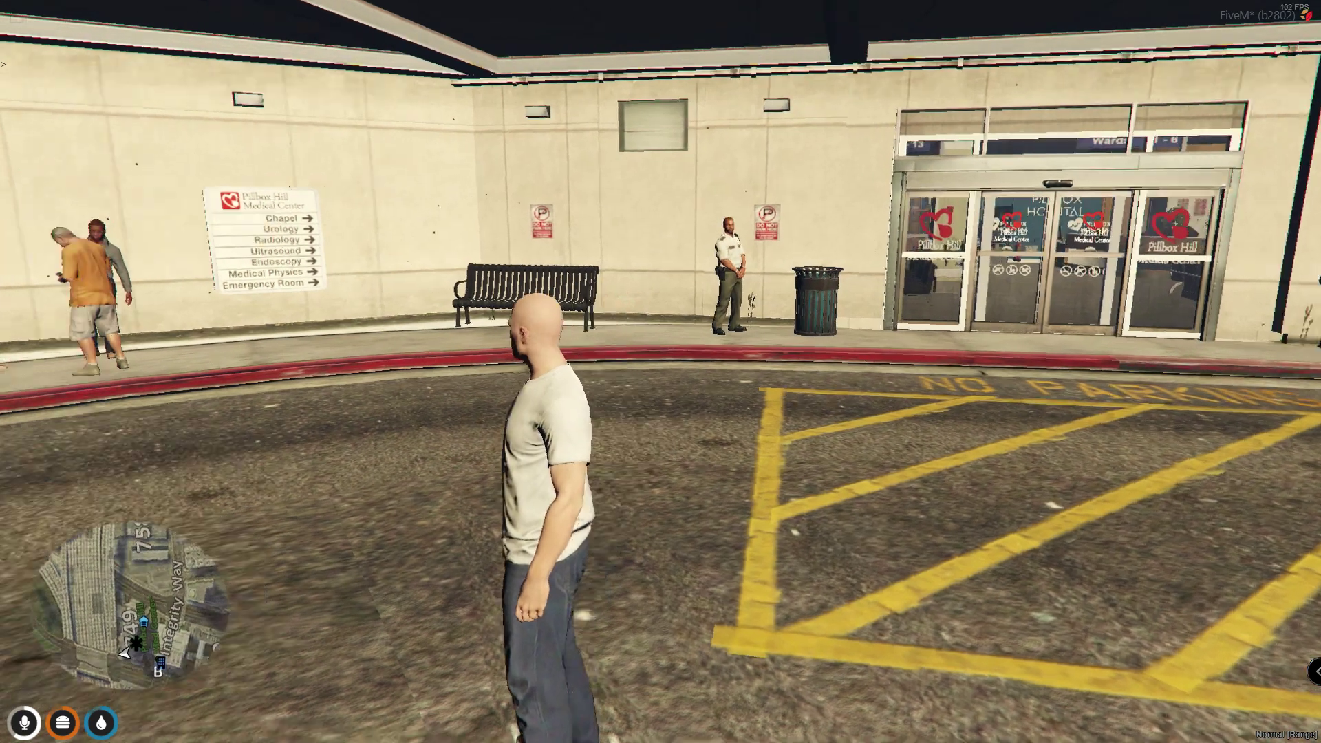
- Test the Pillbox sliding doors, find they stay shut, then switch back to client.lua in VS Code
key("w")
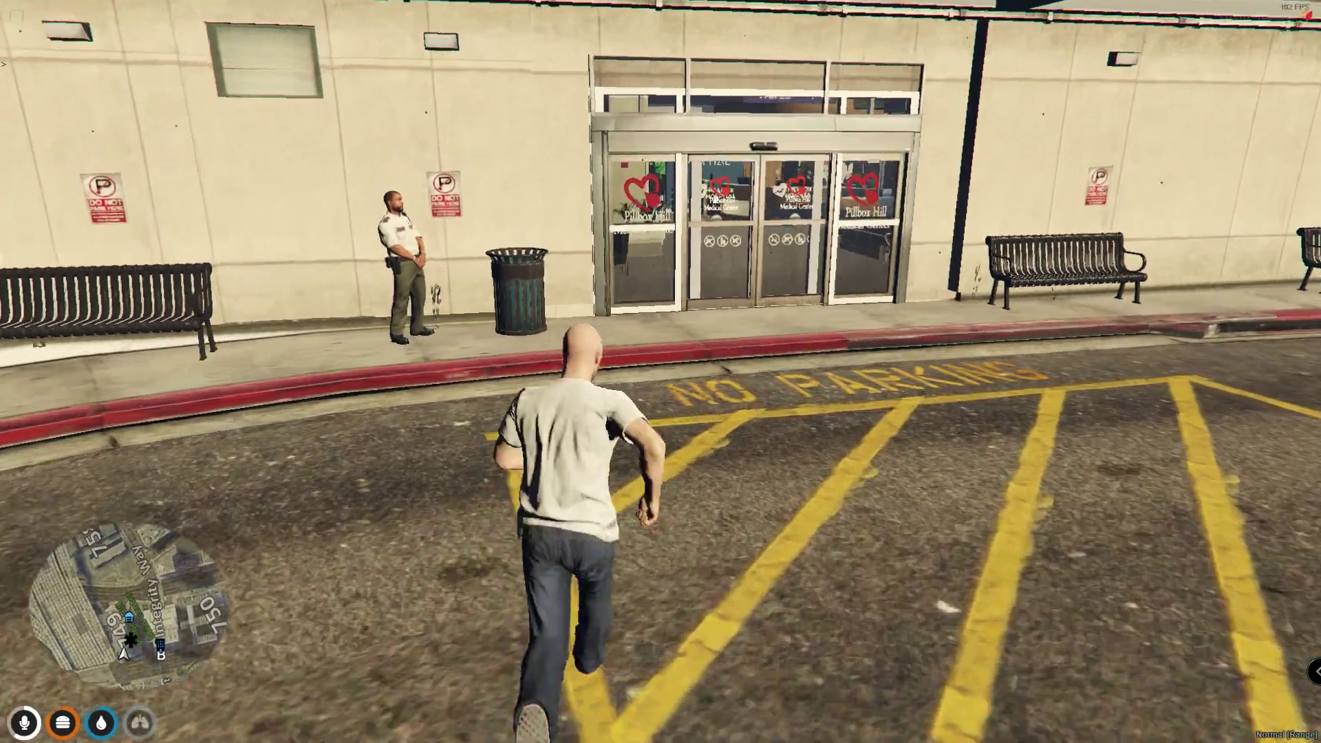
key("w")
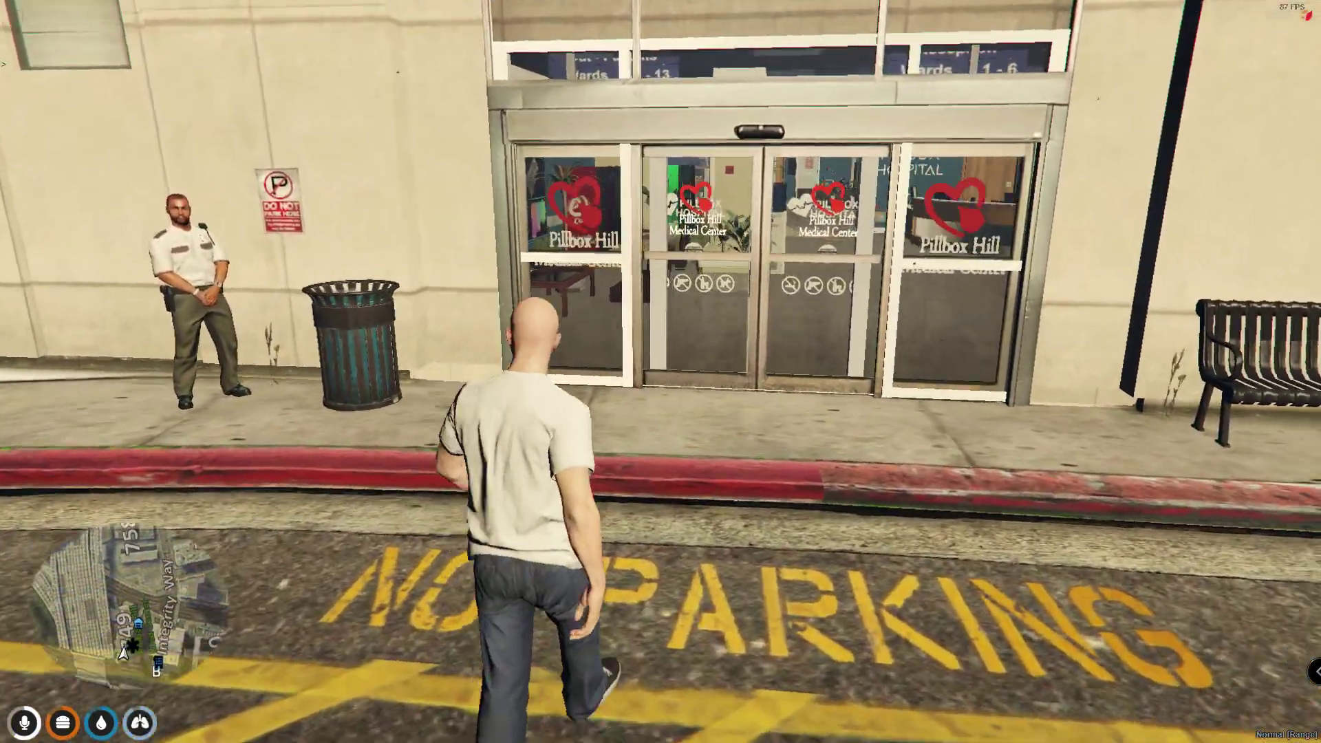
key("w")
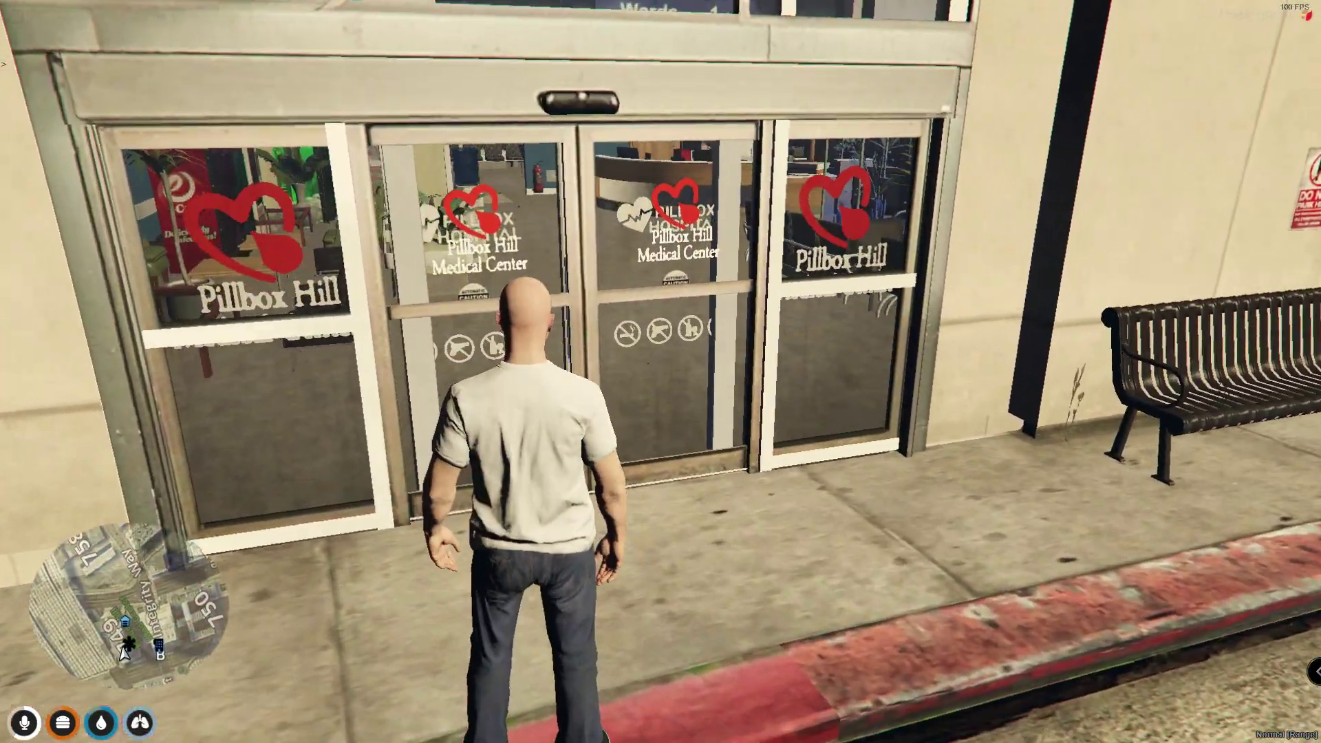
key("w")
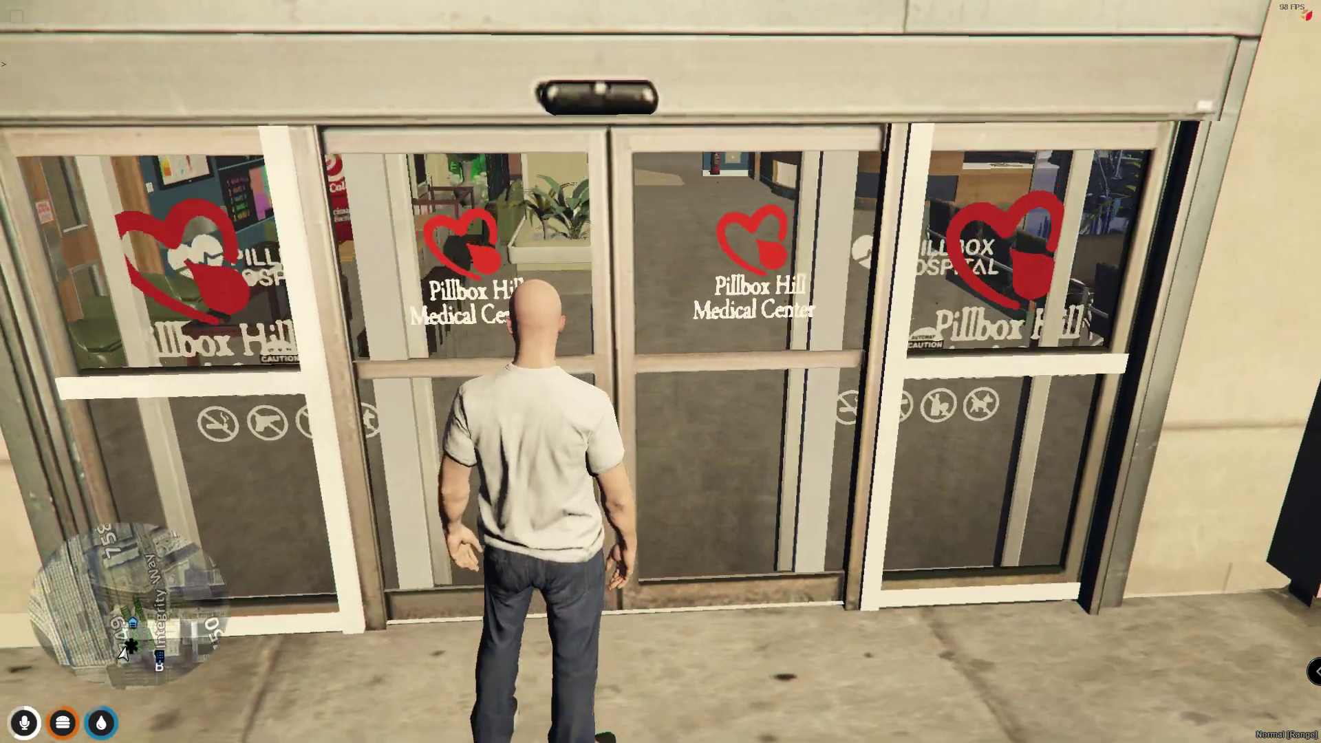
key("a")
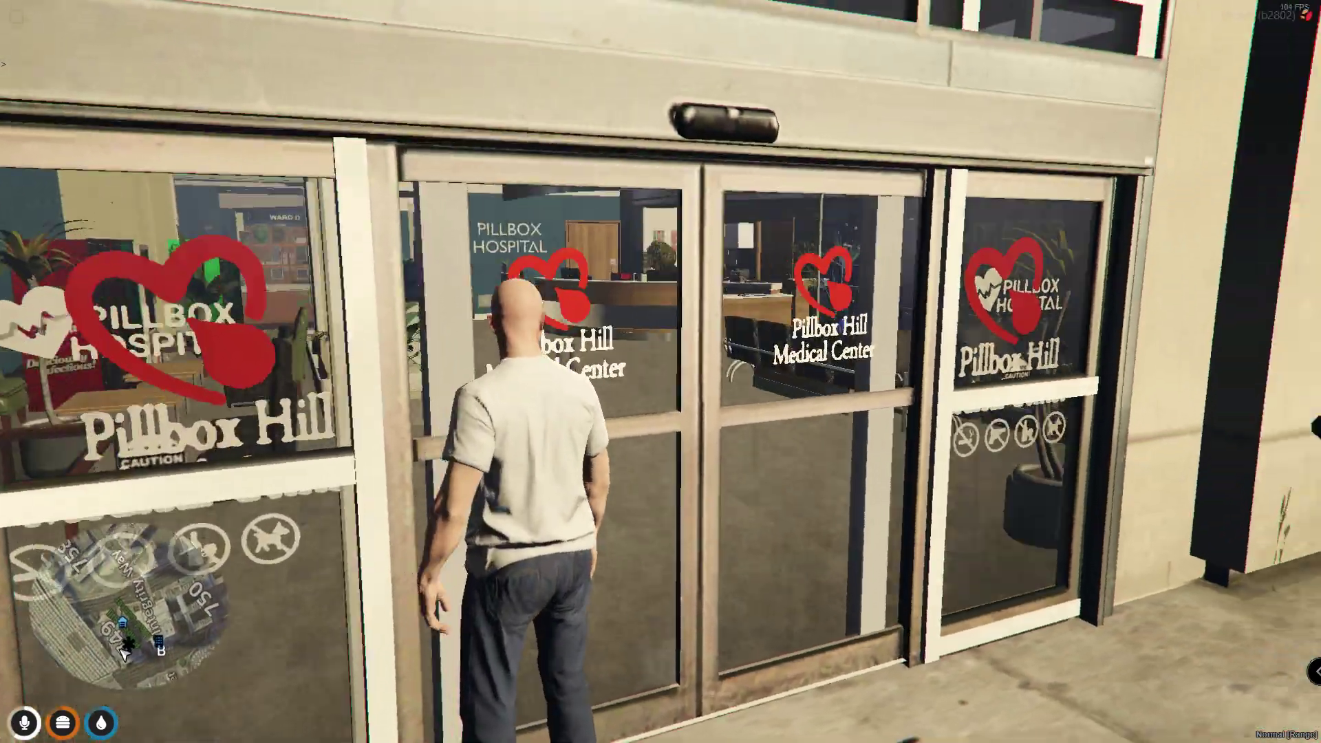
key("w")
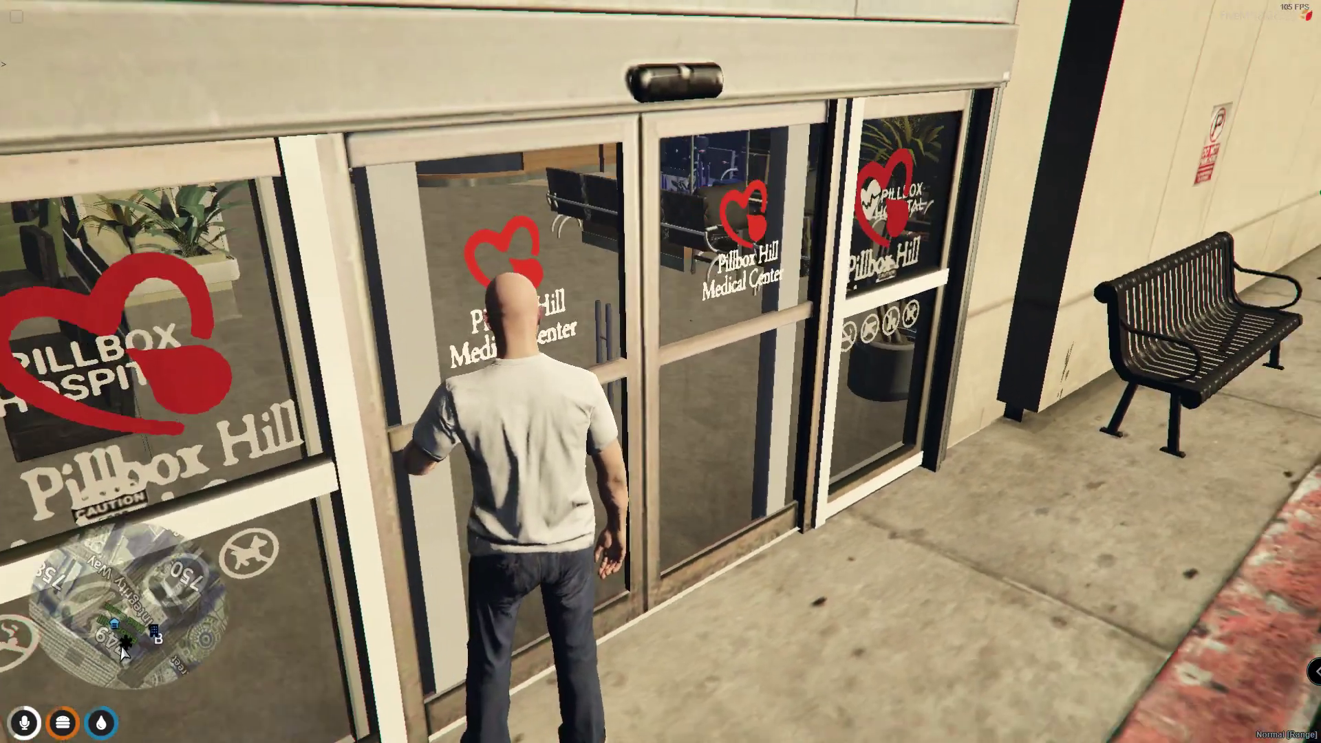
key("w")
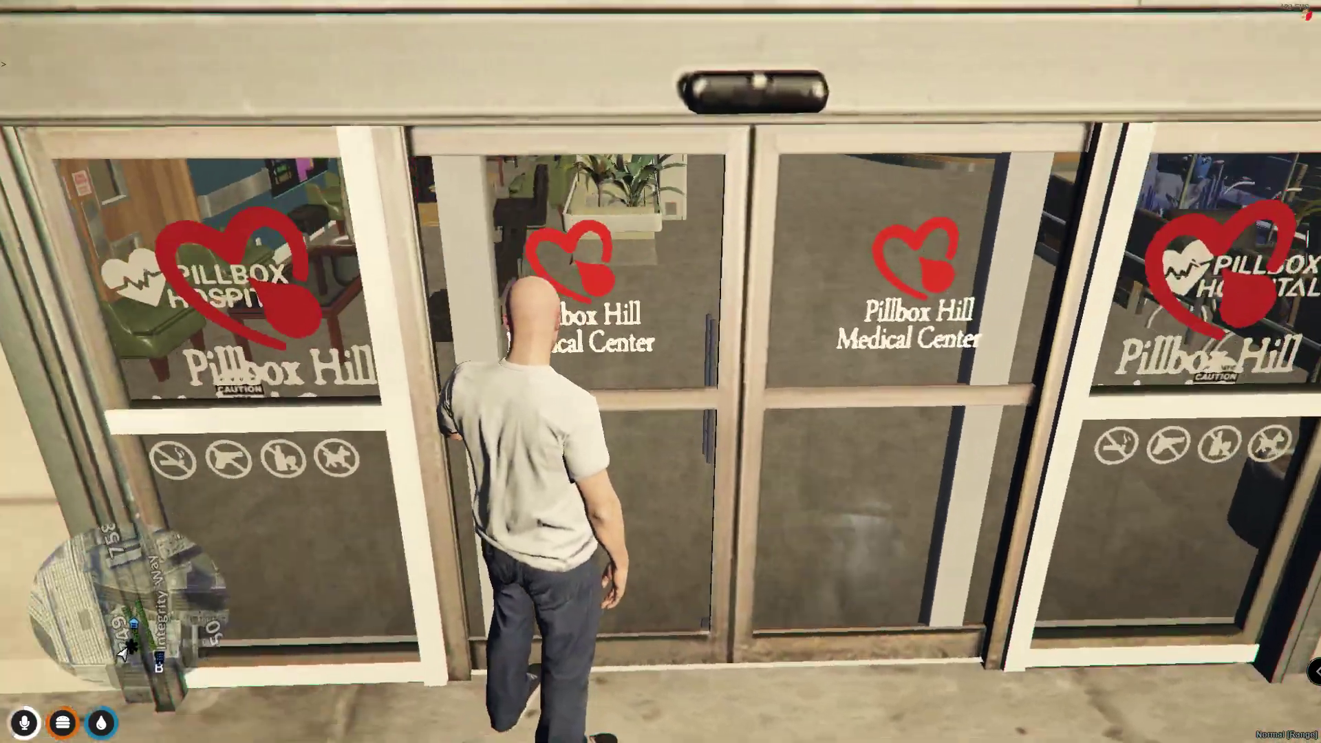
key("w")
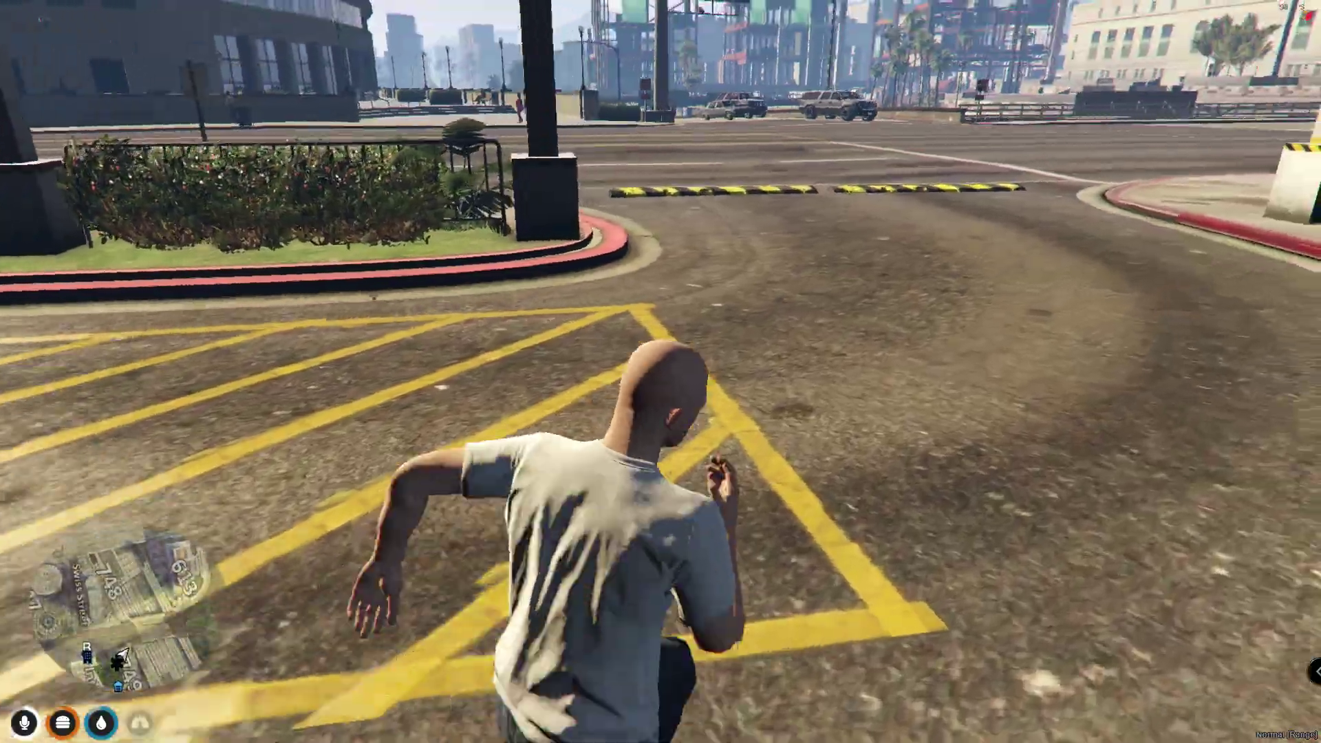
key("w")
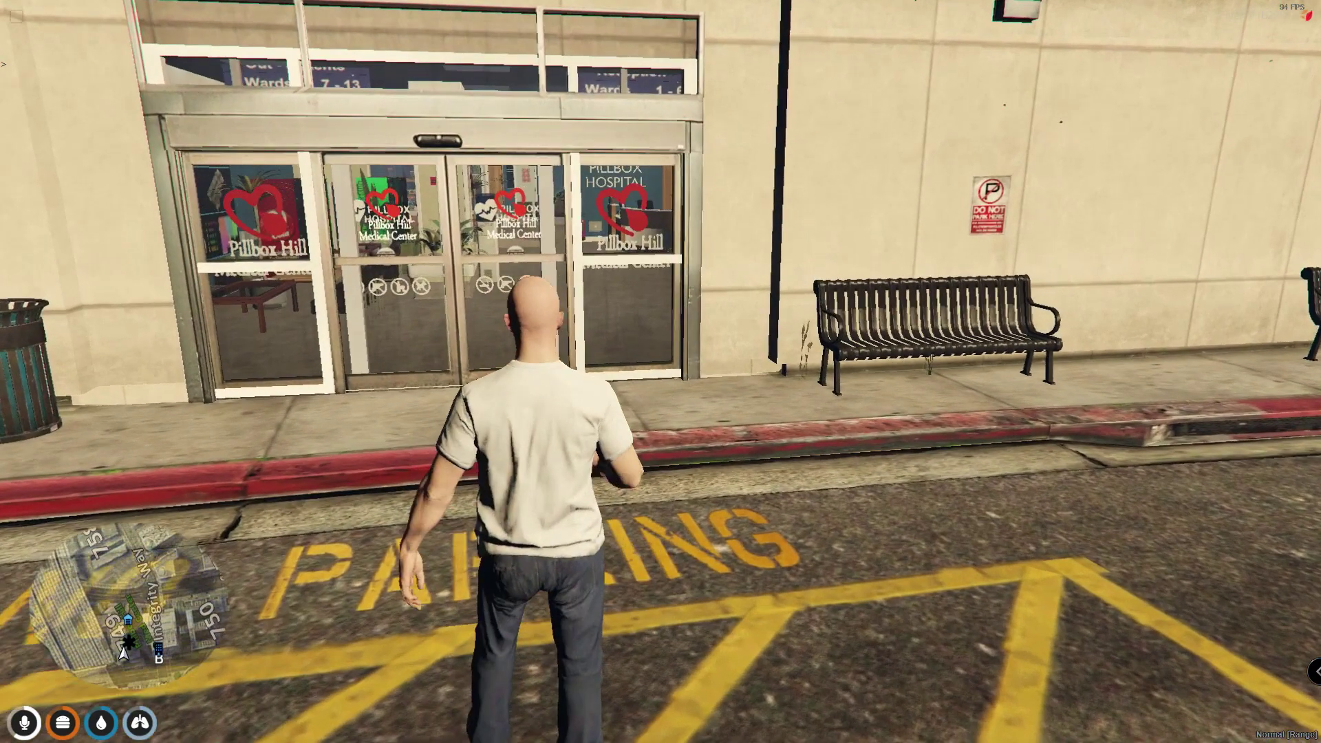
key("super")
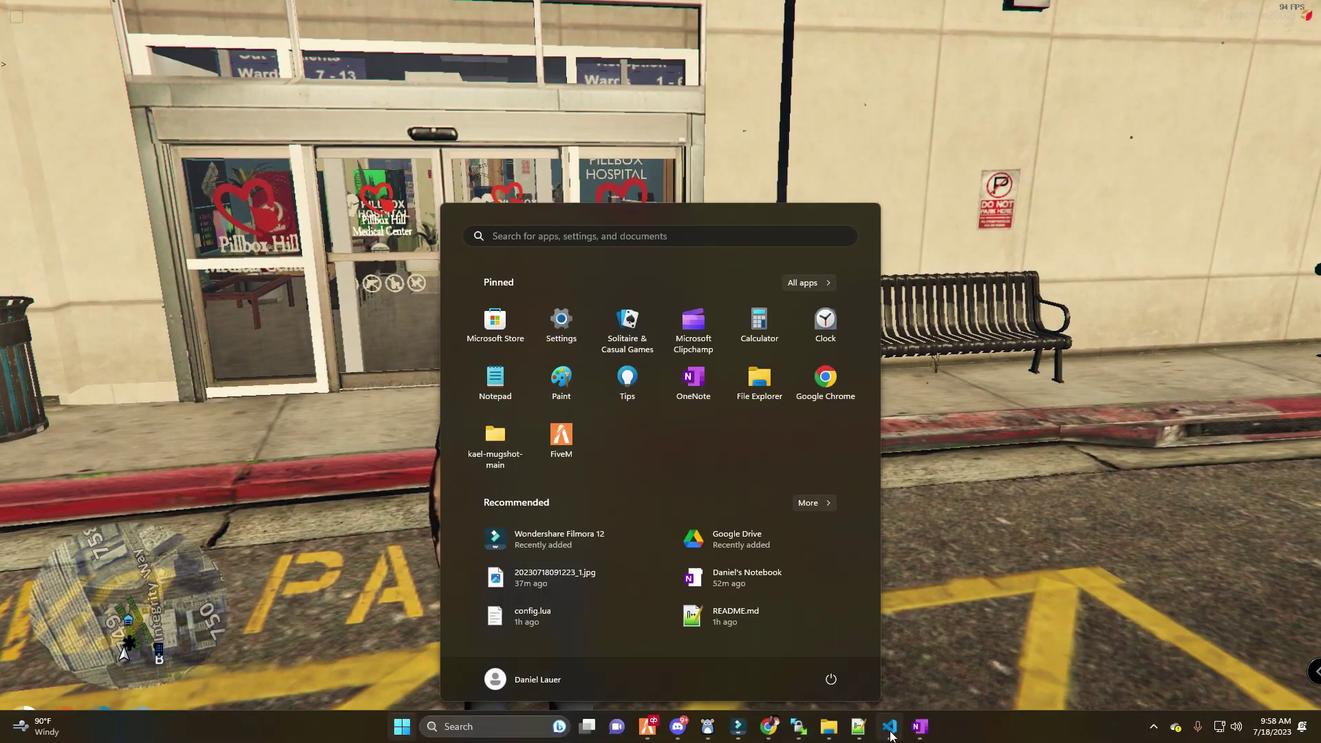
left_click(890, 731)
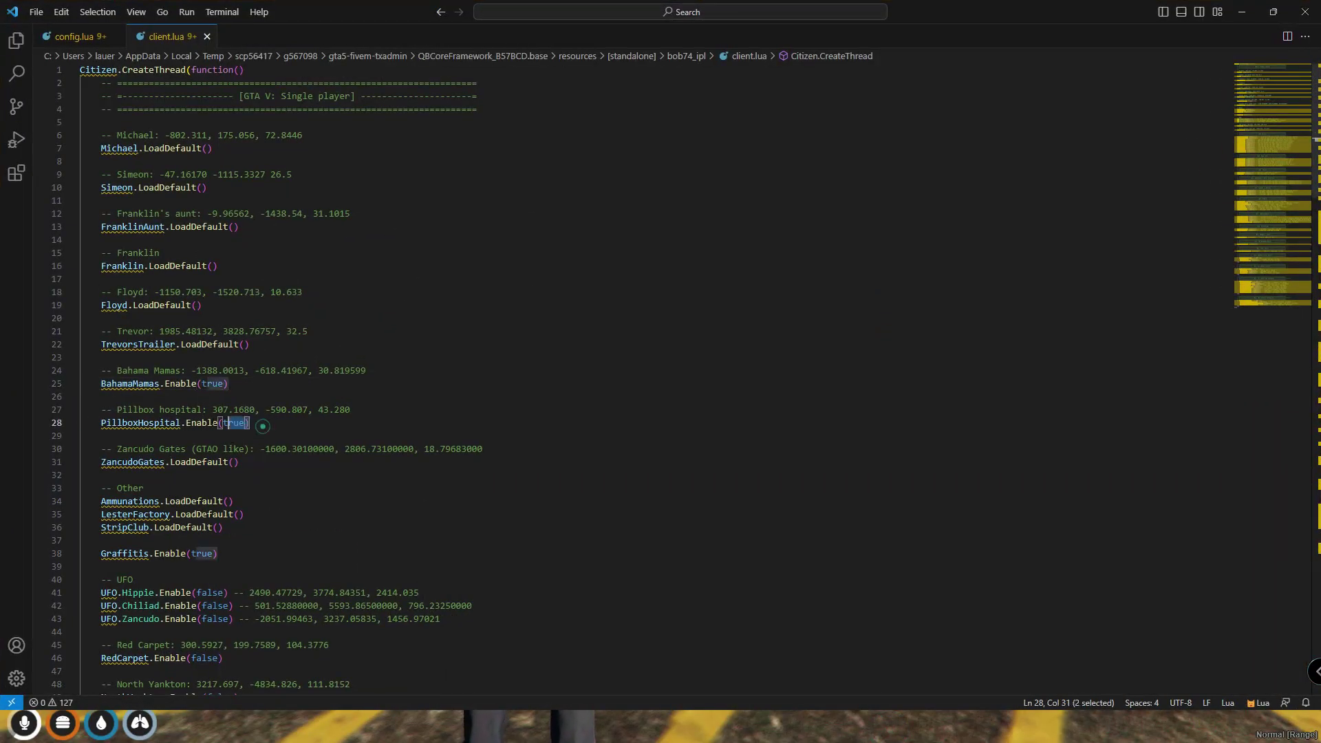
- Revert line 28 to PillboxHospital.Enable(false) and return to the FiveM game
left_click(138, 567)
type("fals")
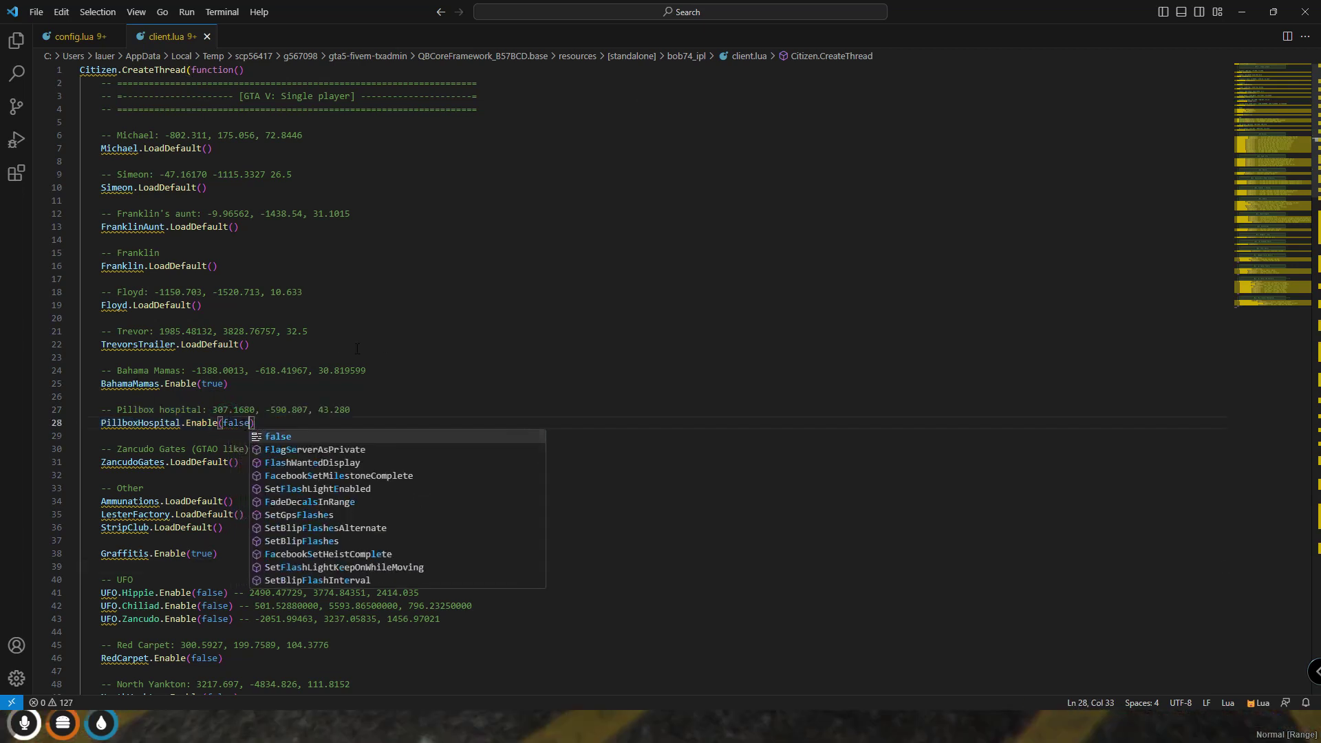
left_click(38, 12)
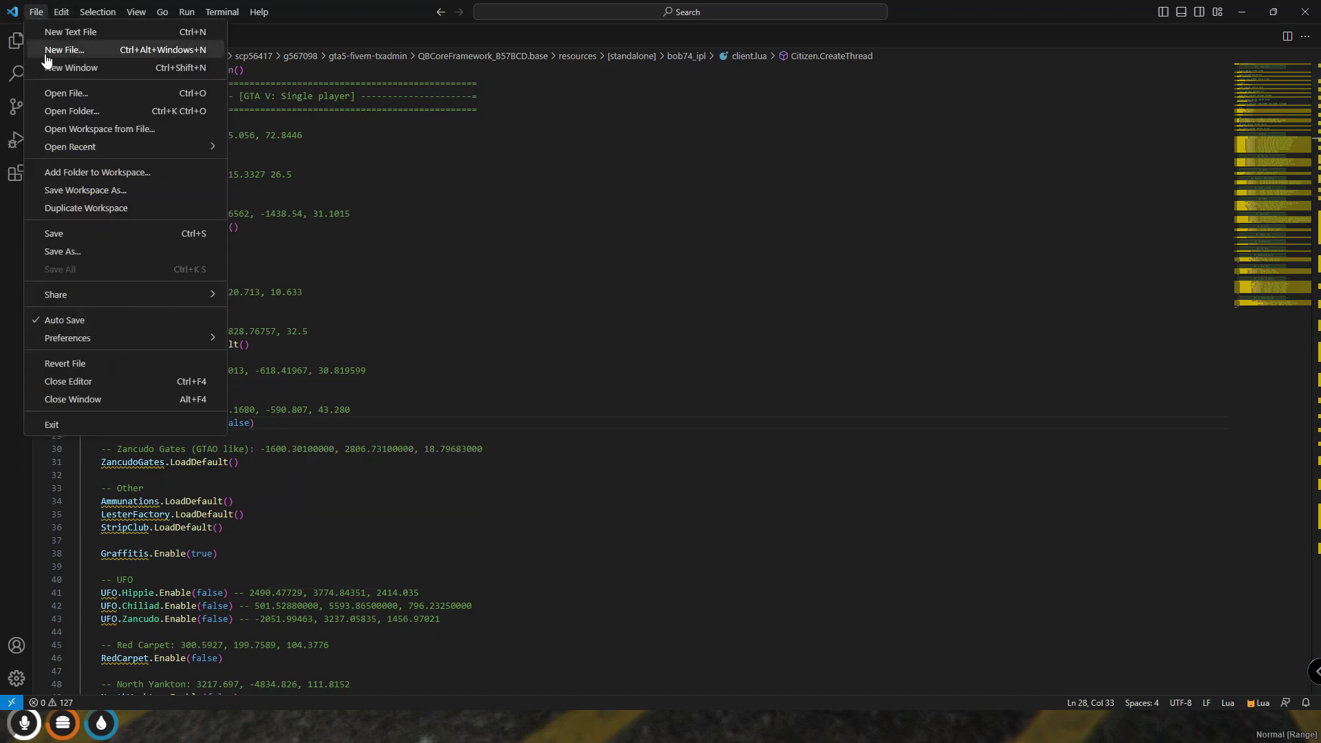
key("Escape")
left_click(76, 227)
- Open the txAdmin Resources List in-game via /tx
left_click(521, 728)
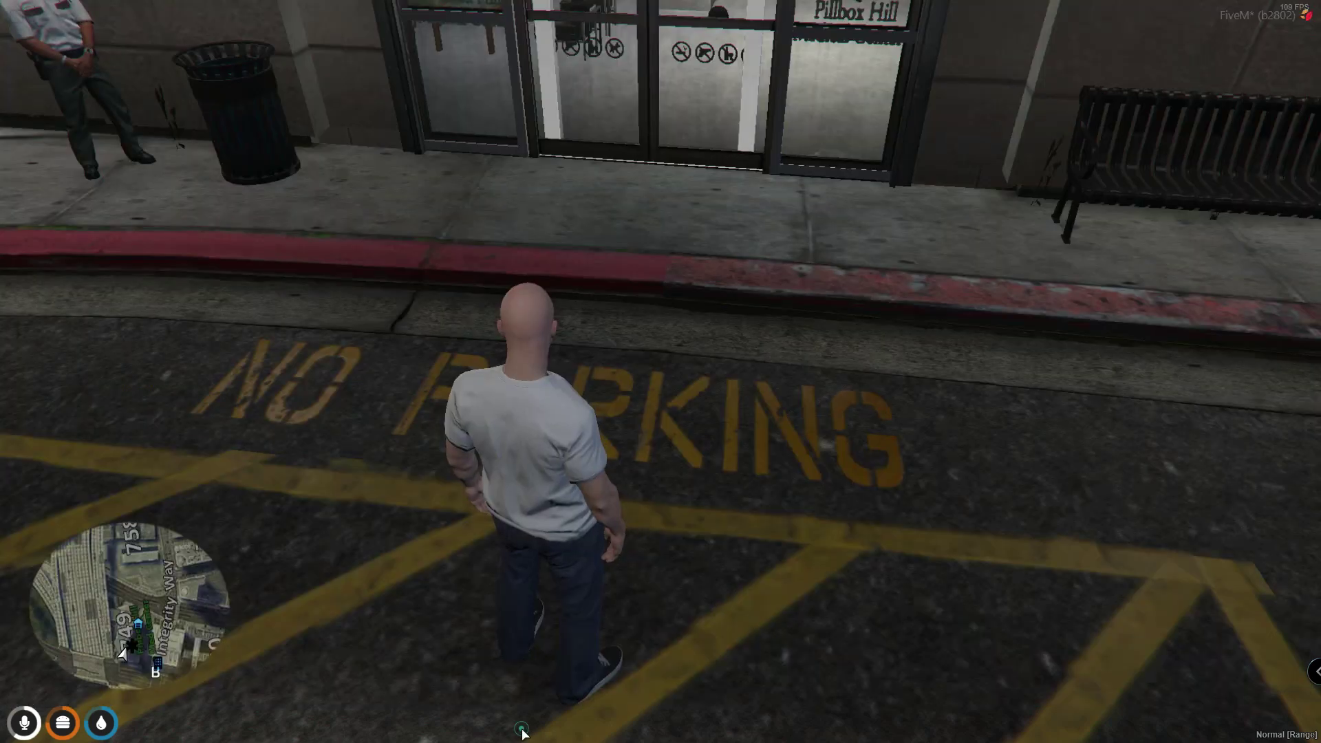
type("t")
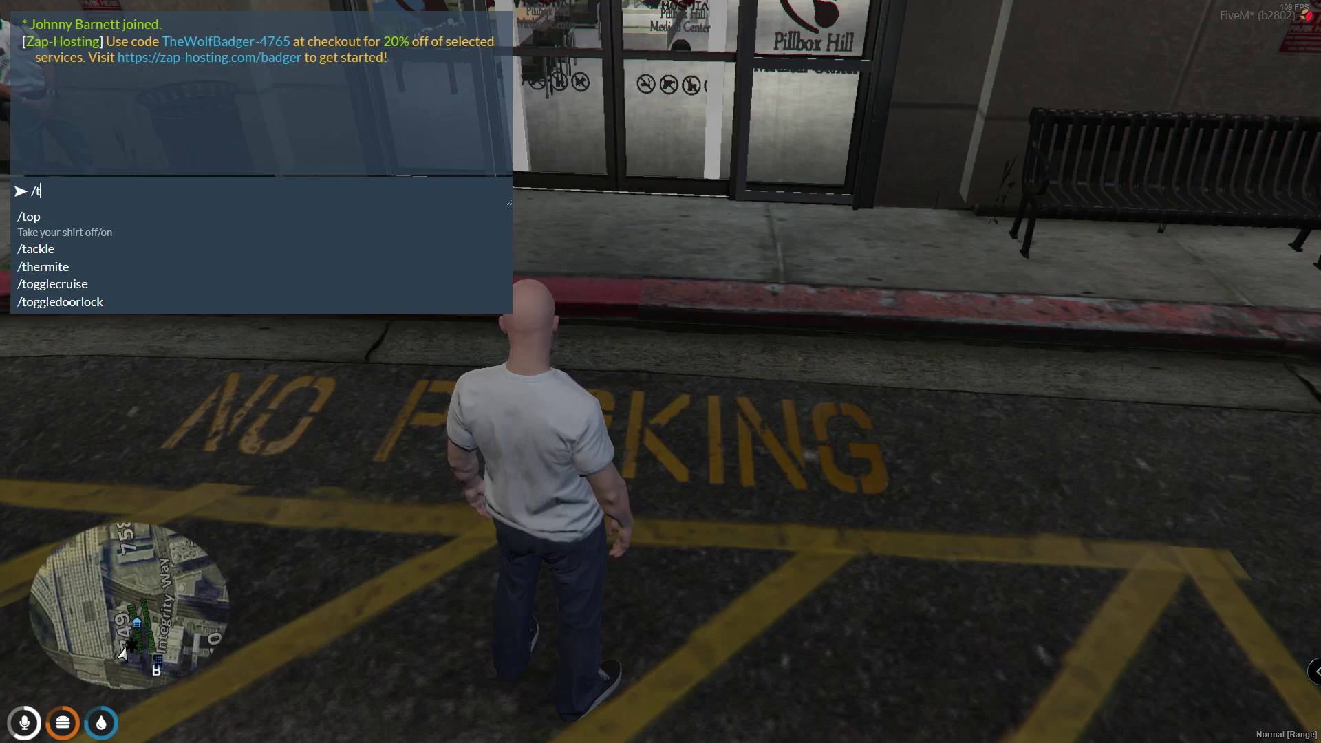
type("/tx")
key("Return")
key("e")
key("e")
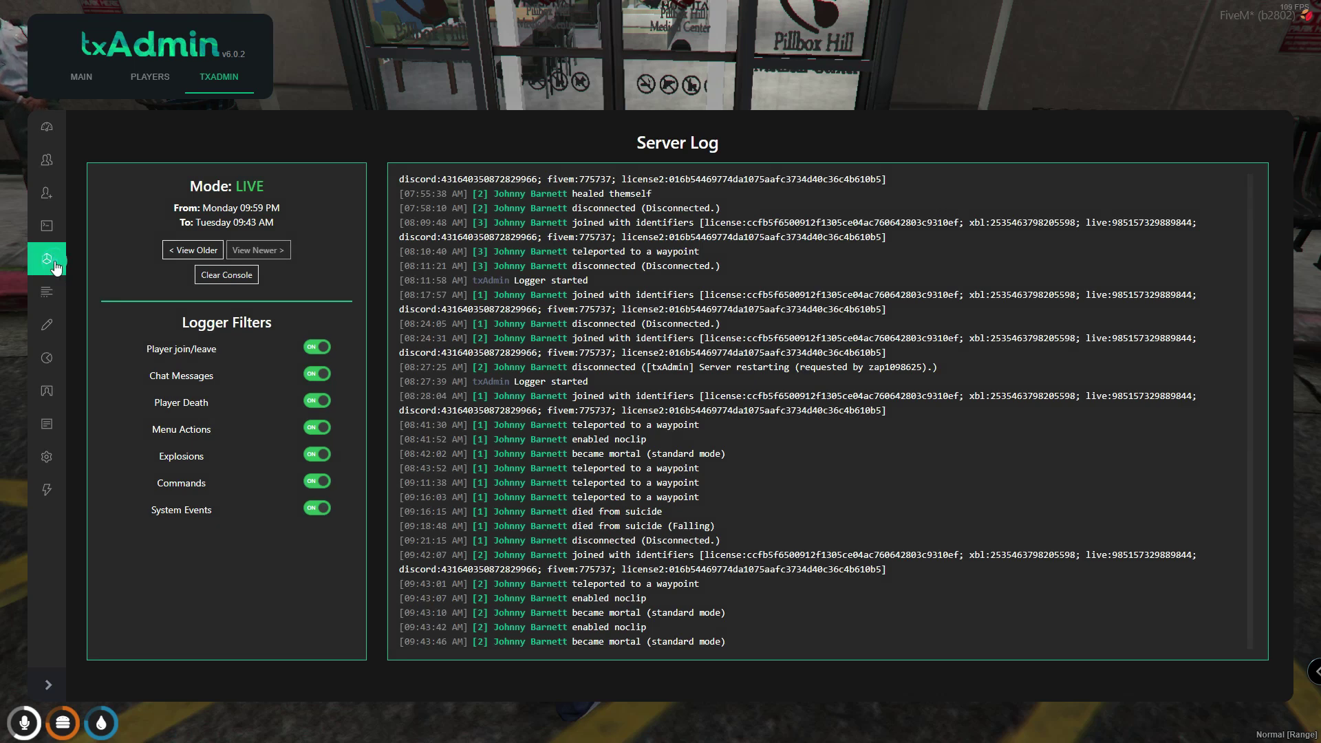
left_click(57, 268)
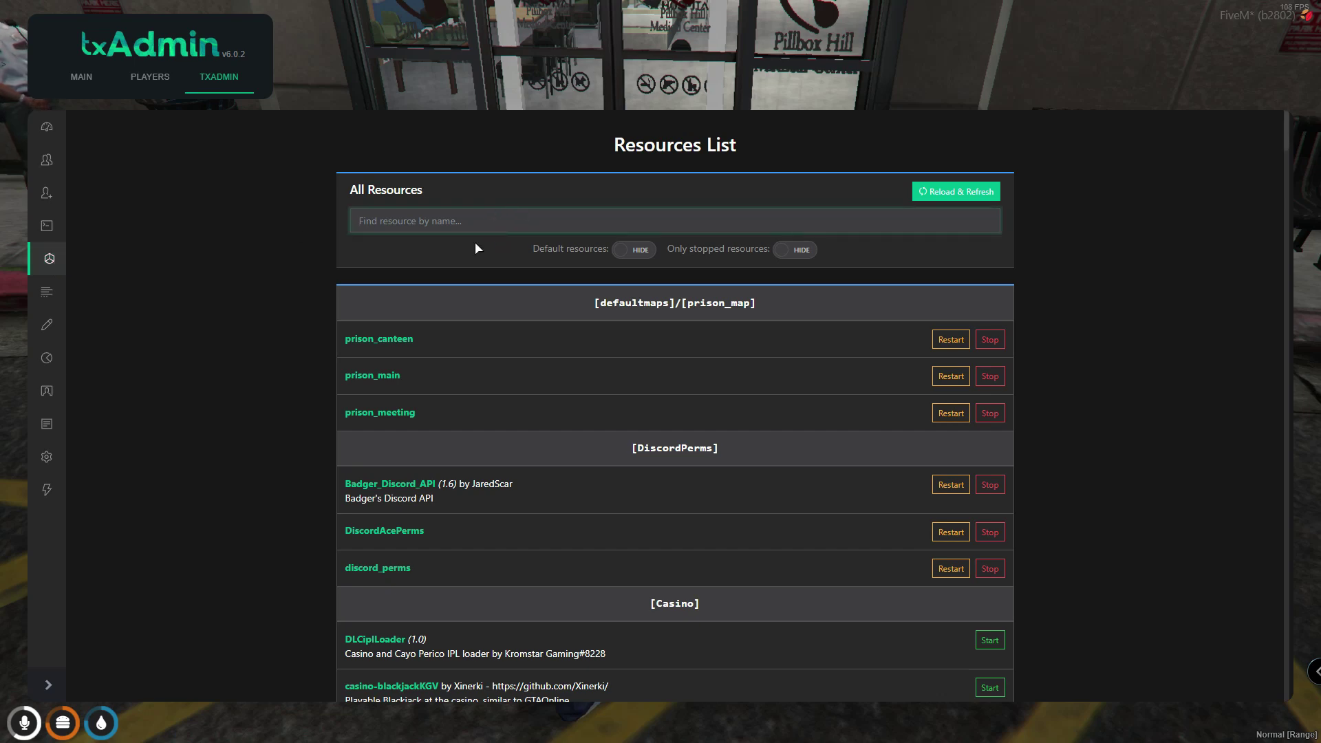
- Search 'bob', restart bob74_ipl, close txAdmin, and walk toward the hospital doors
type("bob")
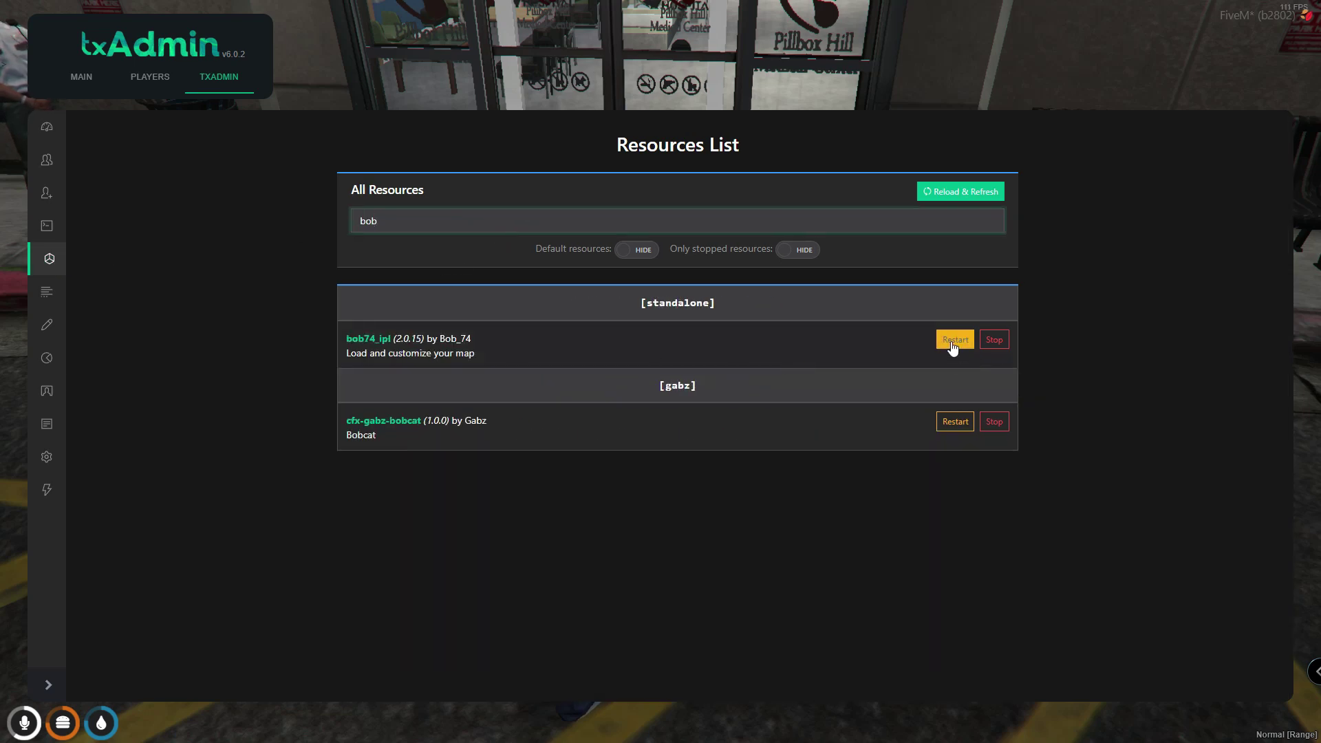
left_click(953, 347)
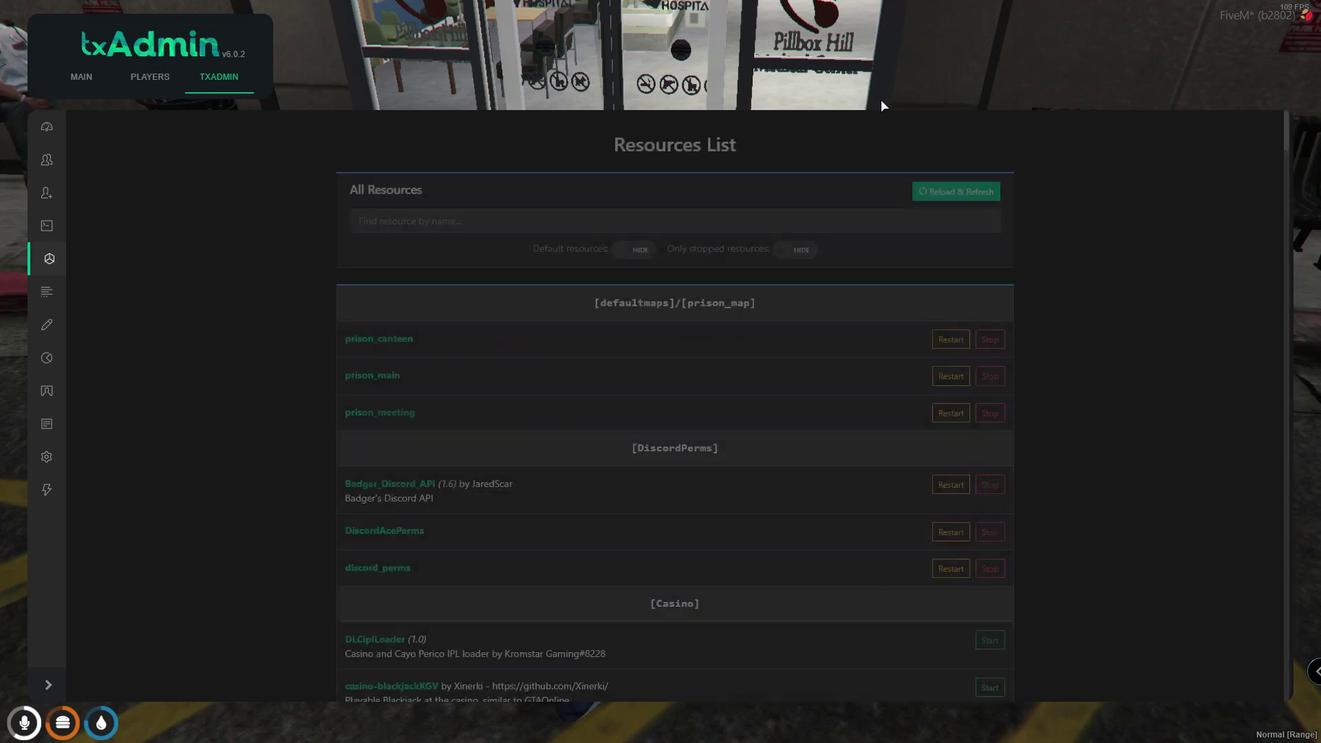
key("Escape")
key("w")
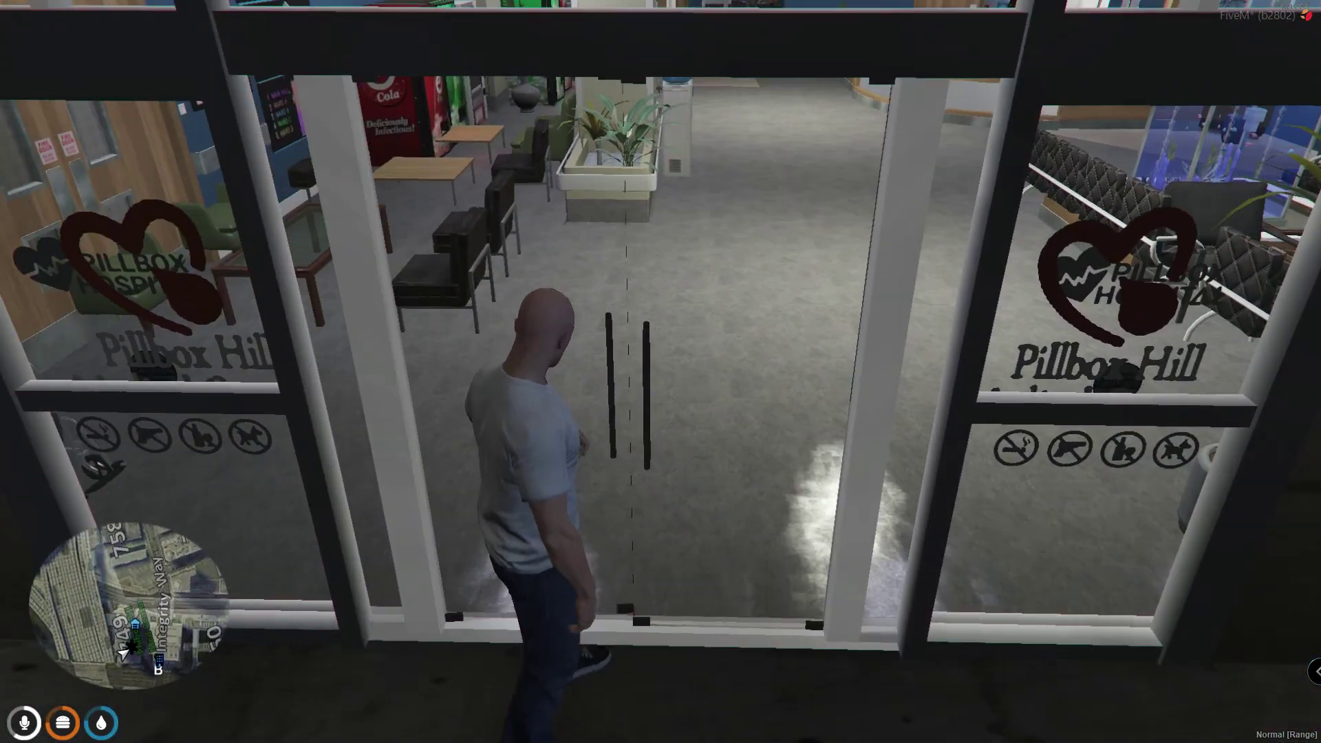
- Run back out from the hospital doors to the street and bring up the Start menu
key("w")
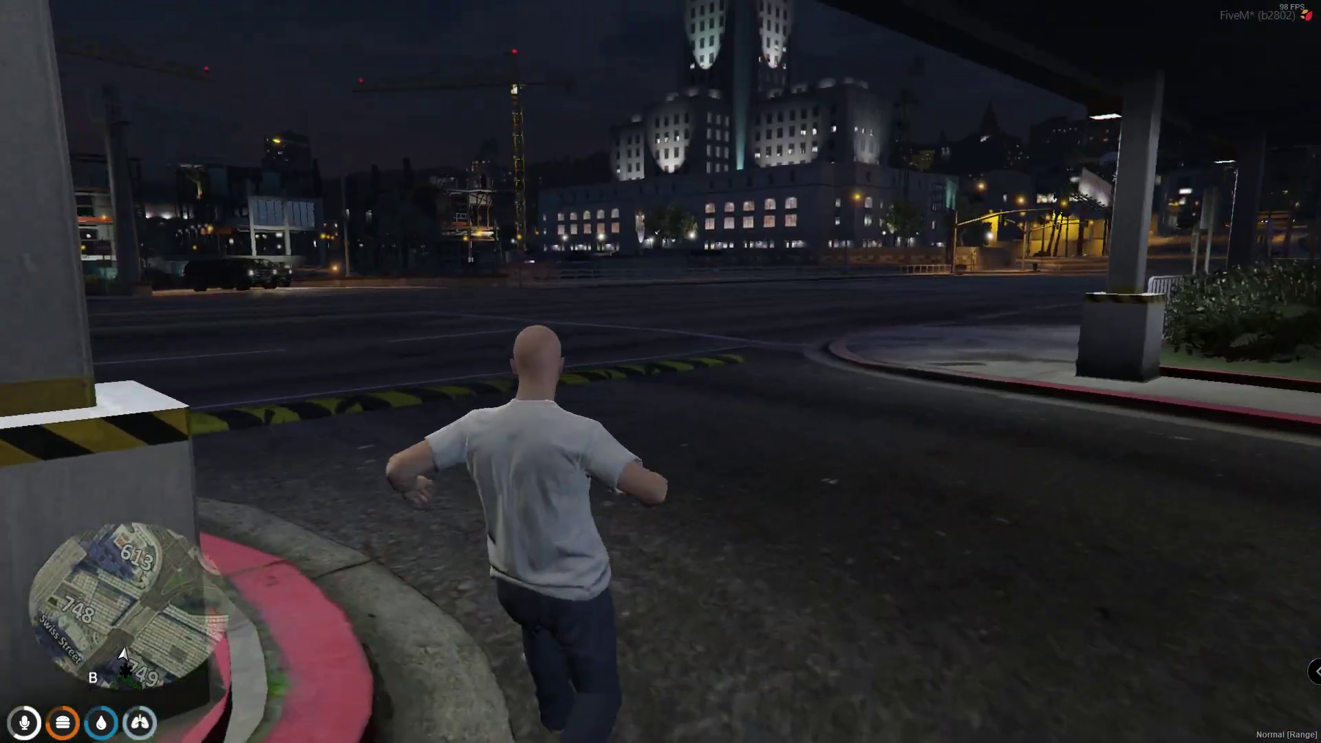
key("super")
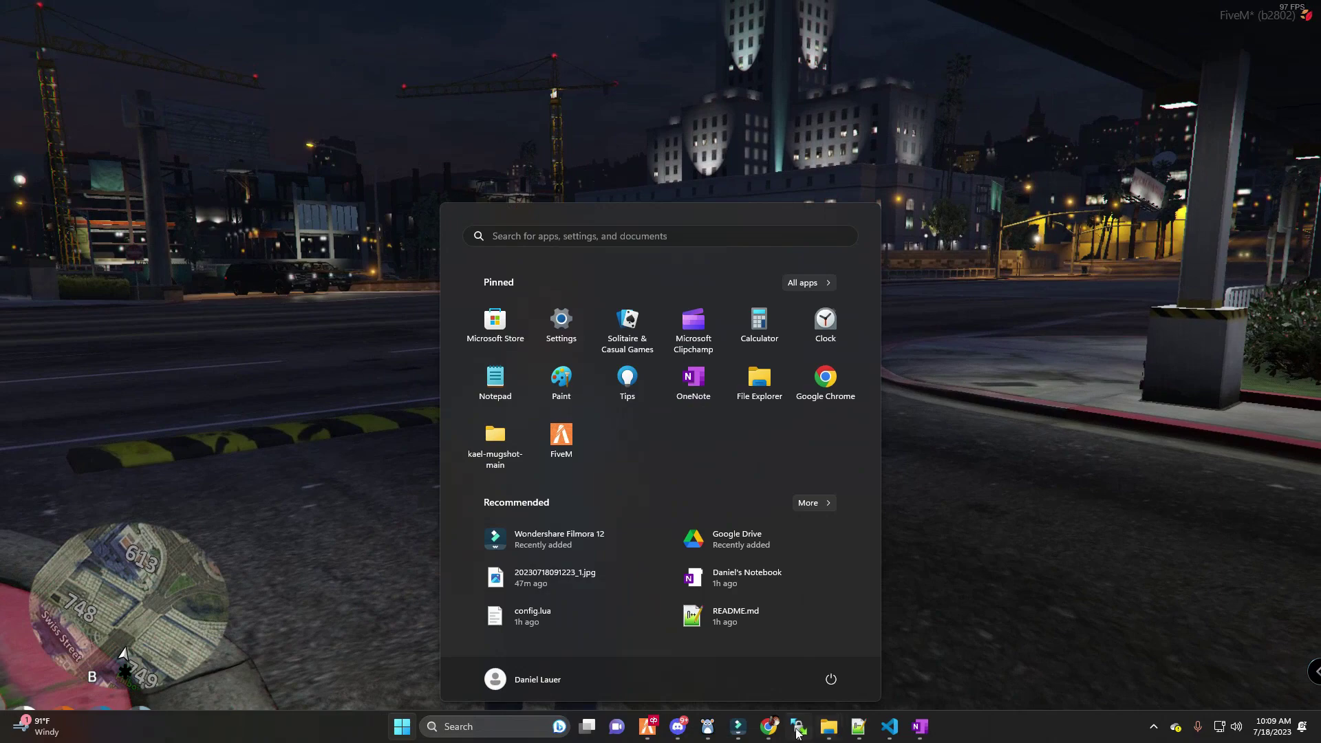
mouse_move(826, 734)
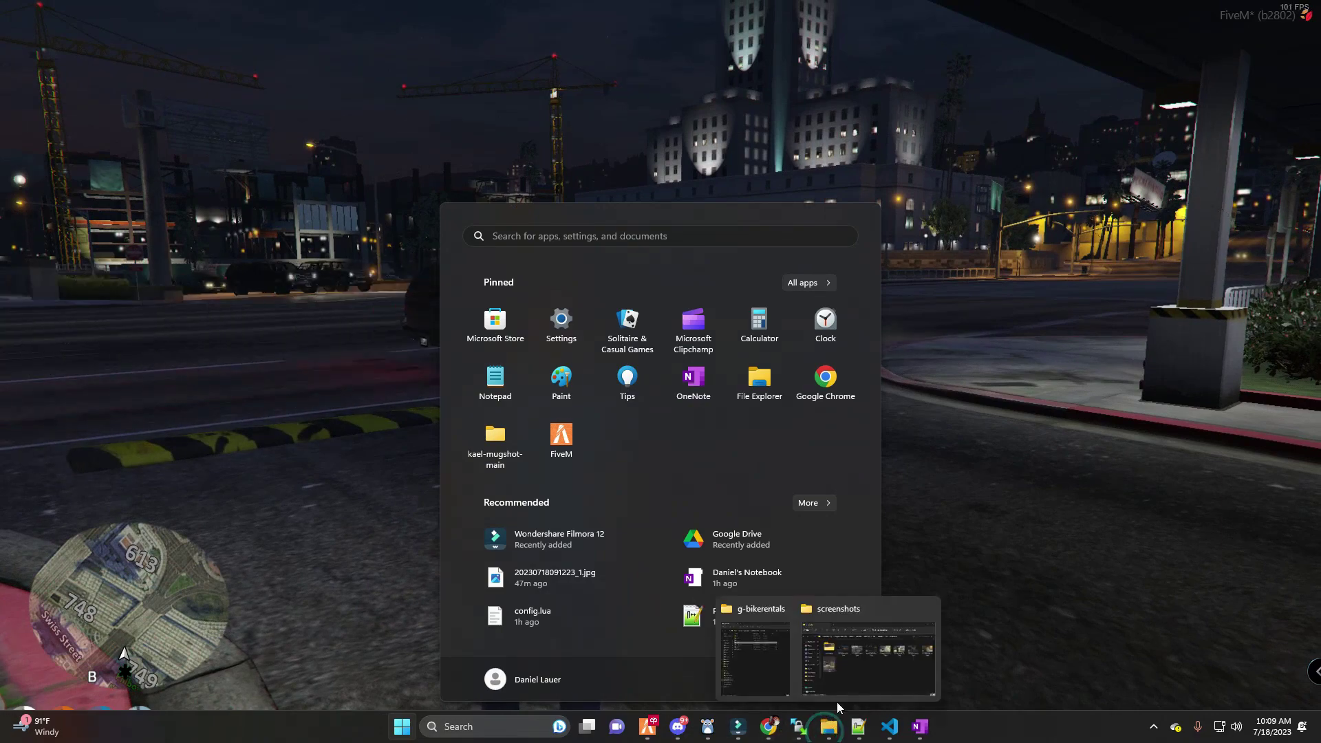
- In WinSCP, go up from bob74_ipl through [standalone] to the resources folder, then minimize it
left_click(800, 730)
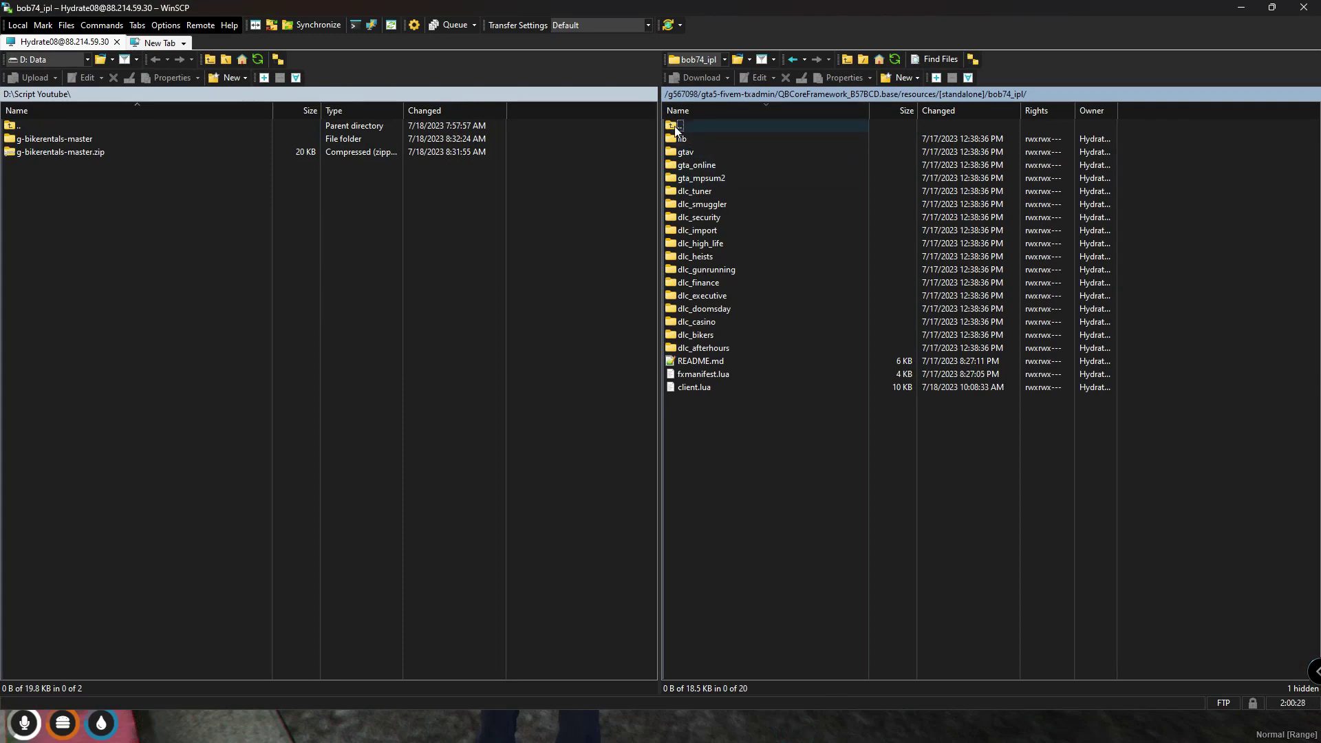
double_click(675, 128)
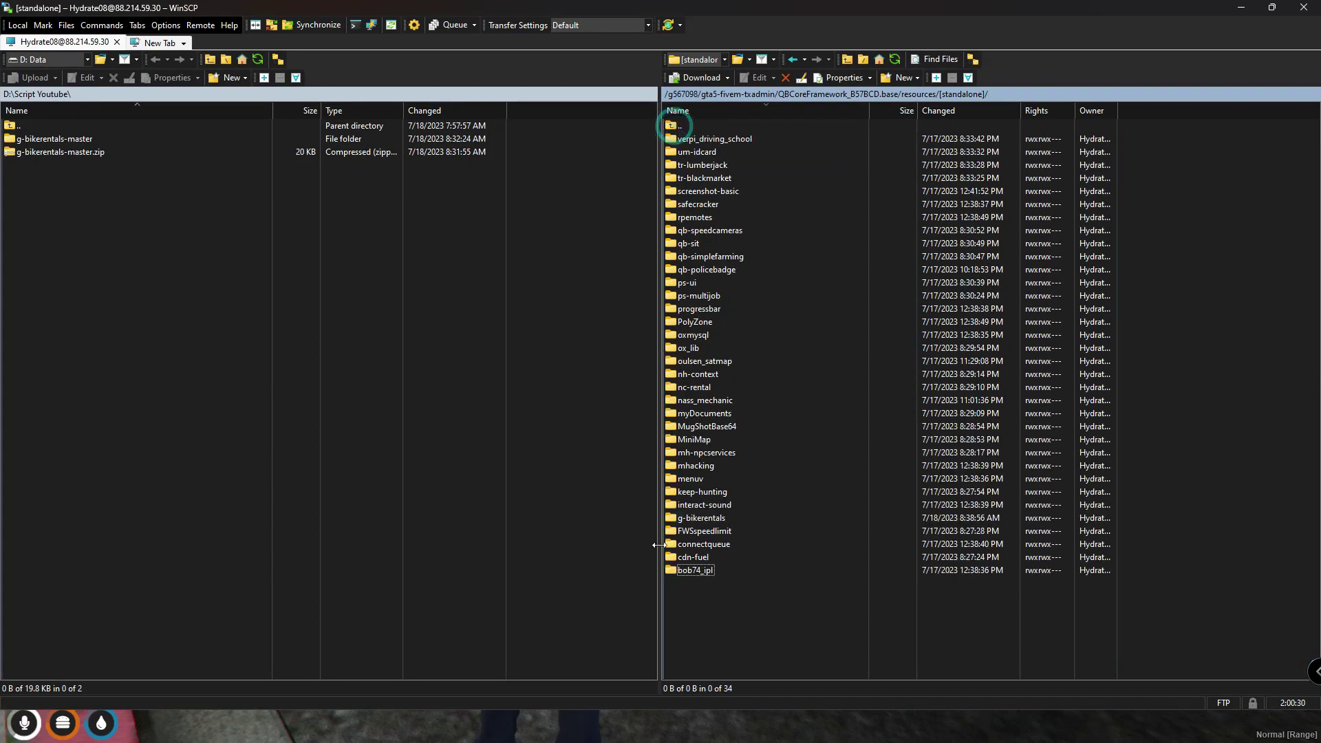
double_click(671, 128)
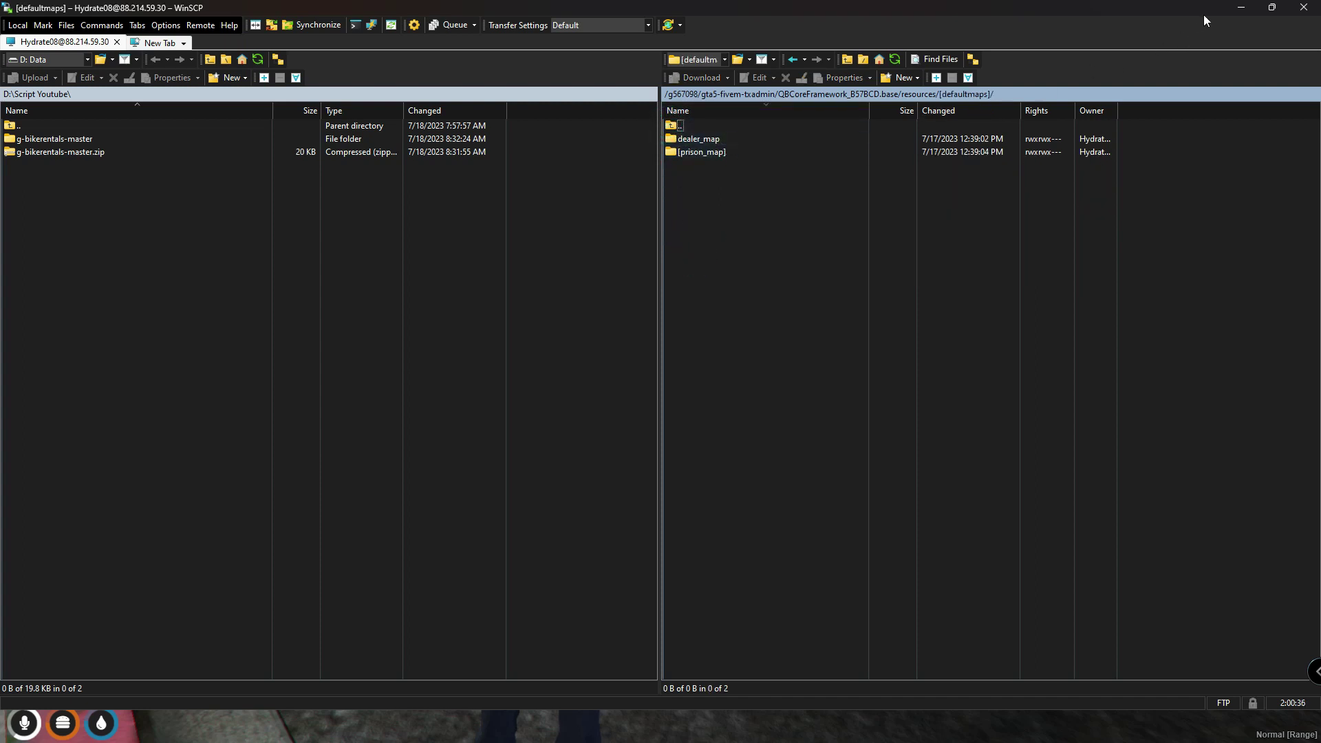
left_click(1239, 8)
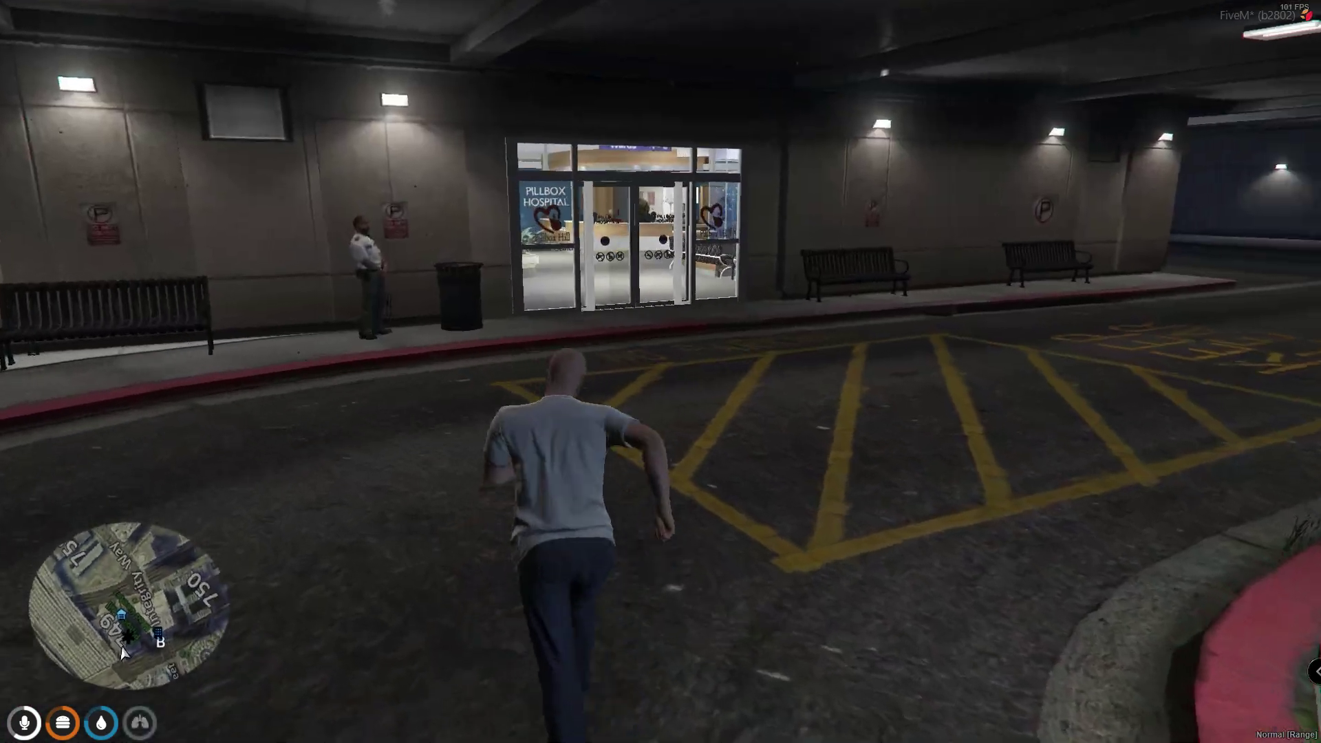
- Restart the server from txAdmin's Live Console and confirm, then return to the FiveM game
key("super")
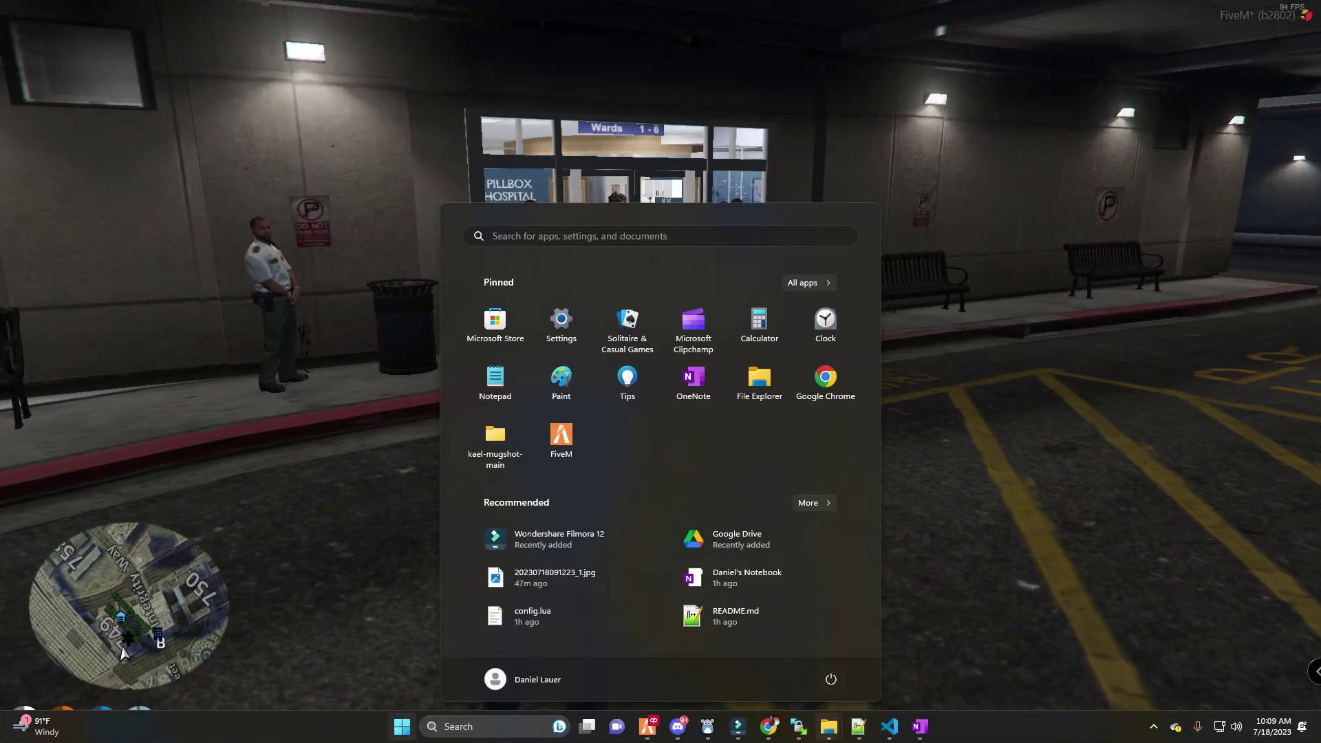
left_click(777, 738)
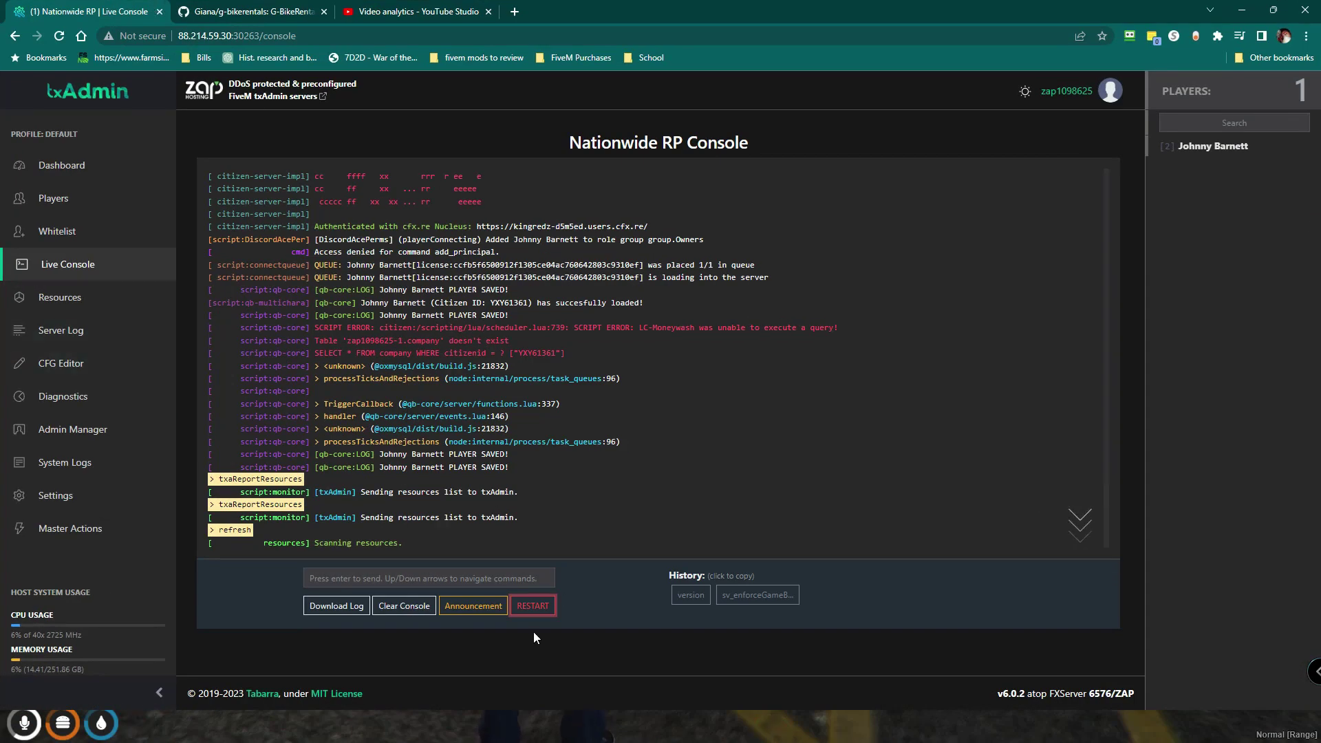
left_click(533, 605)
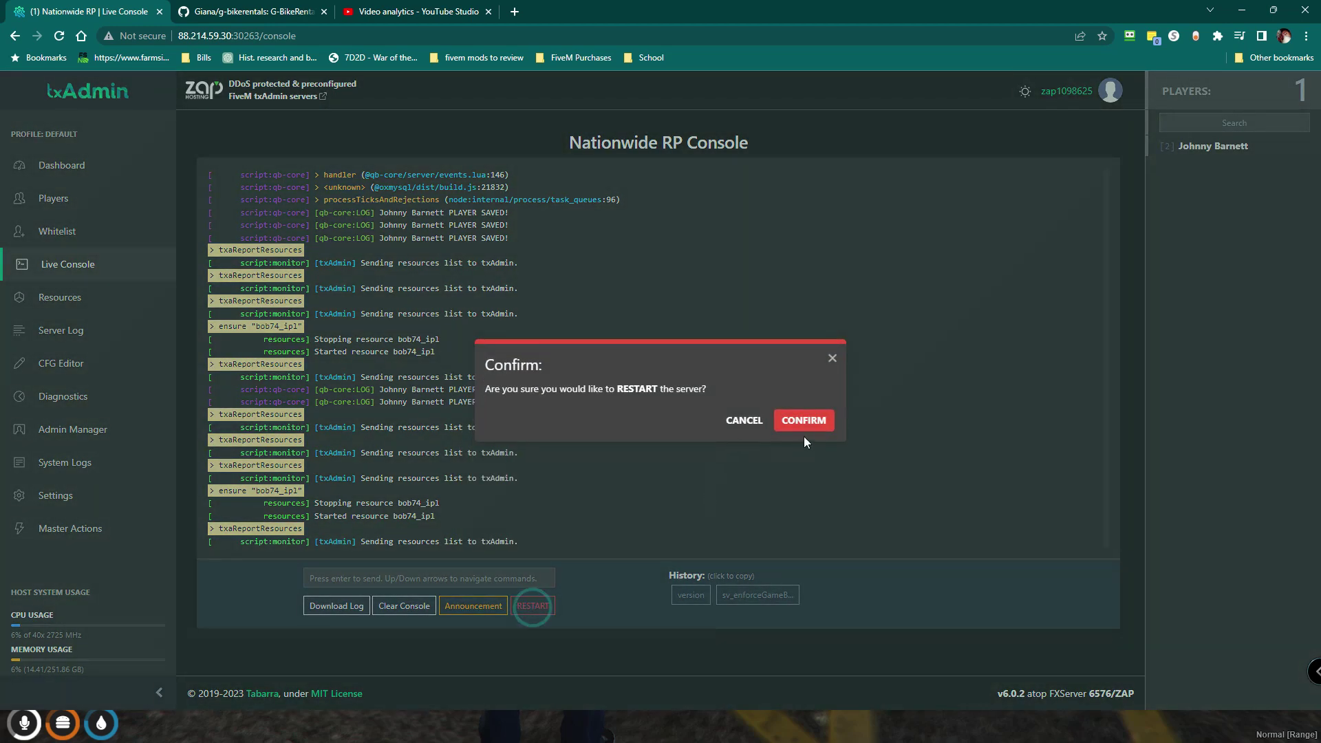
left_click(803, 422)
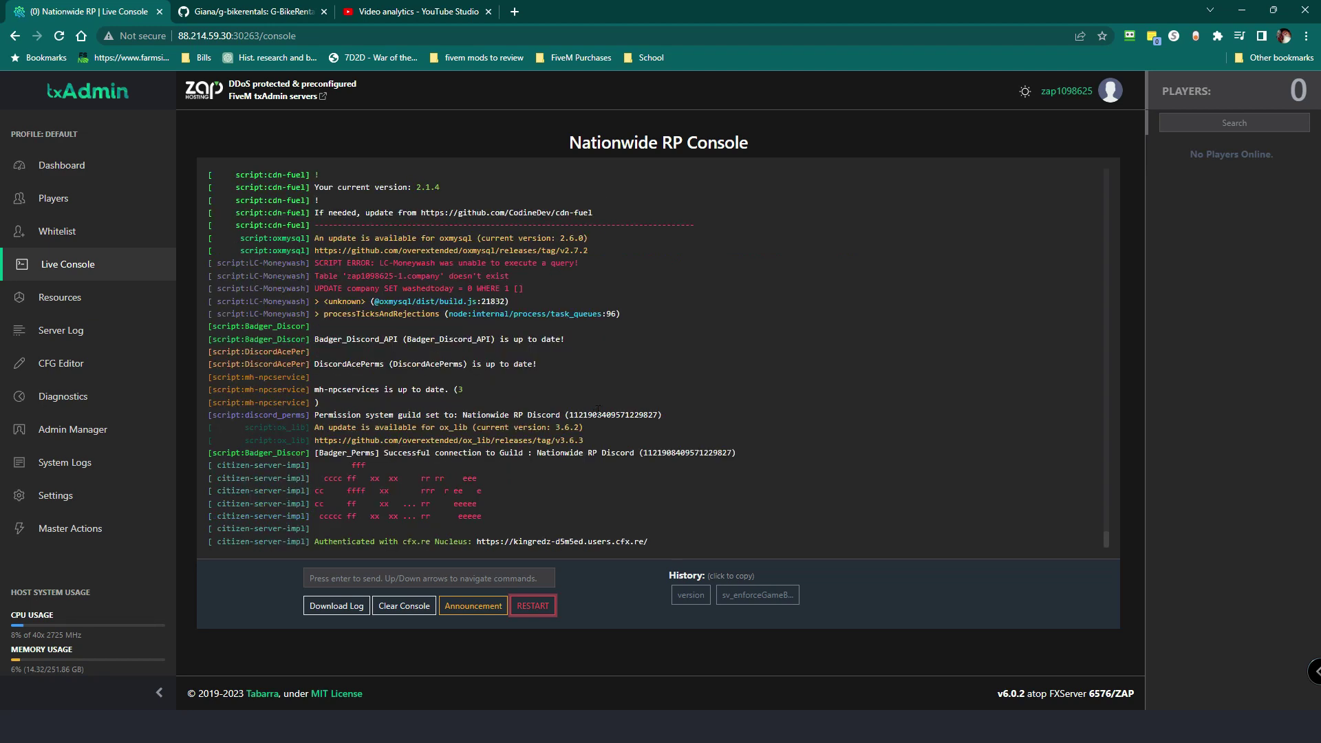
left_click(582, 734)
left_click(611, 722)
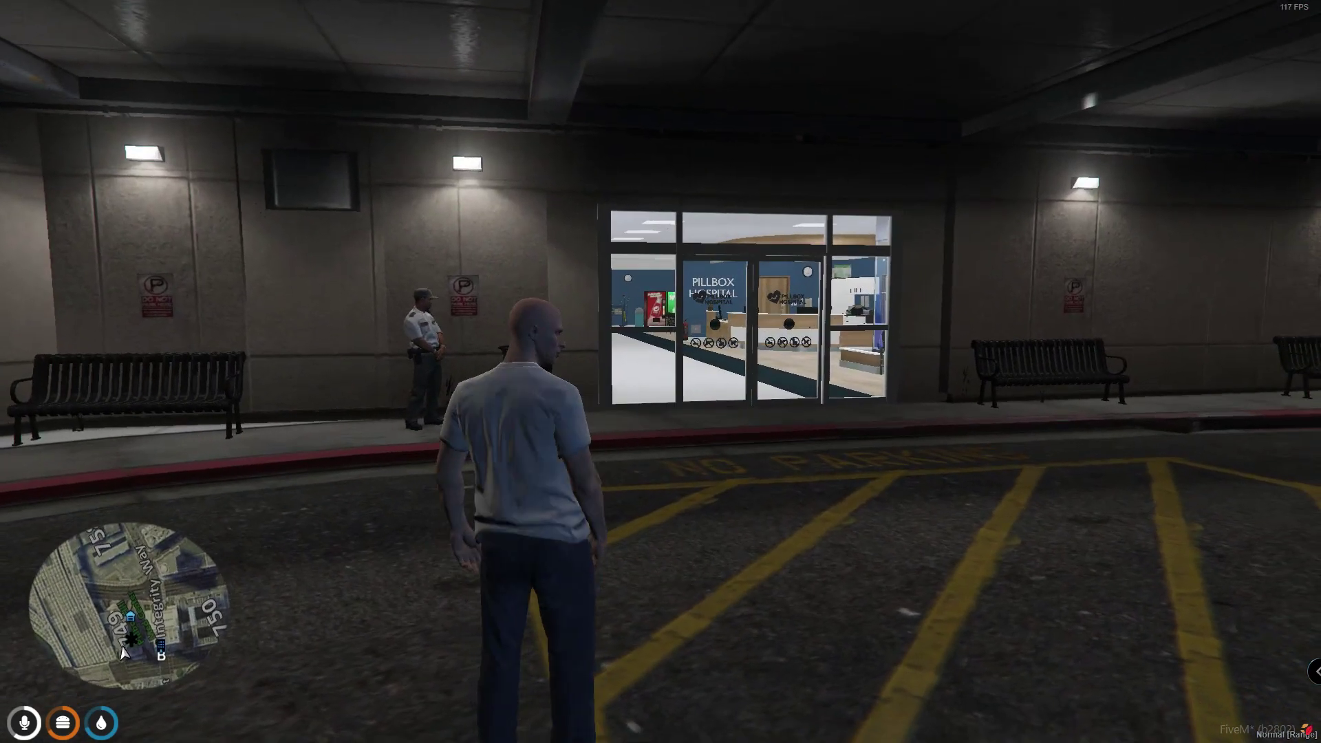
- Walk up to Pillbox Hospital's entrance and through the opening doors into the lobby
key("w")
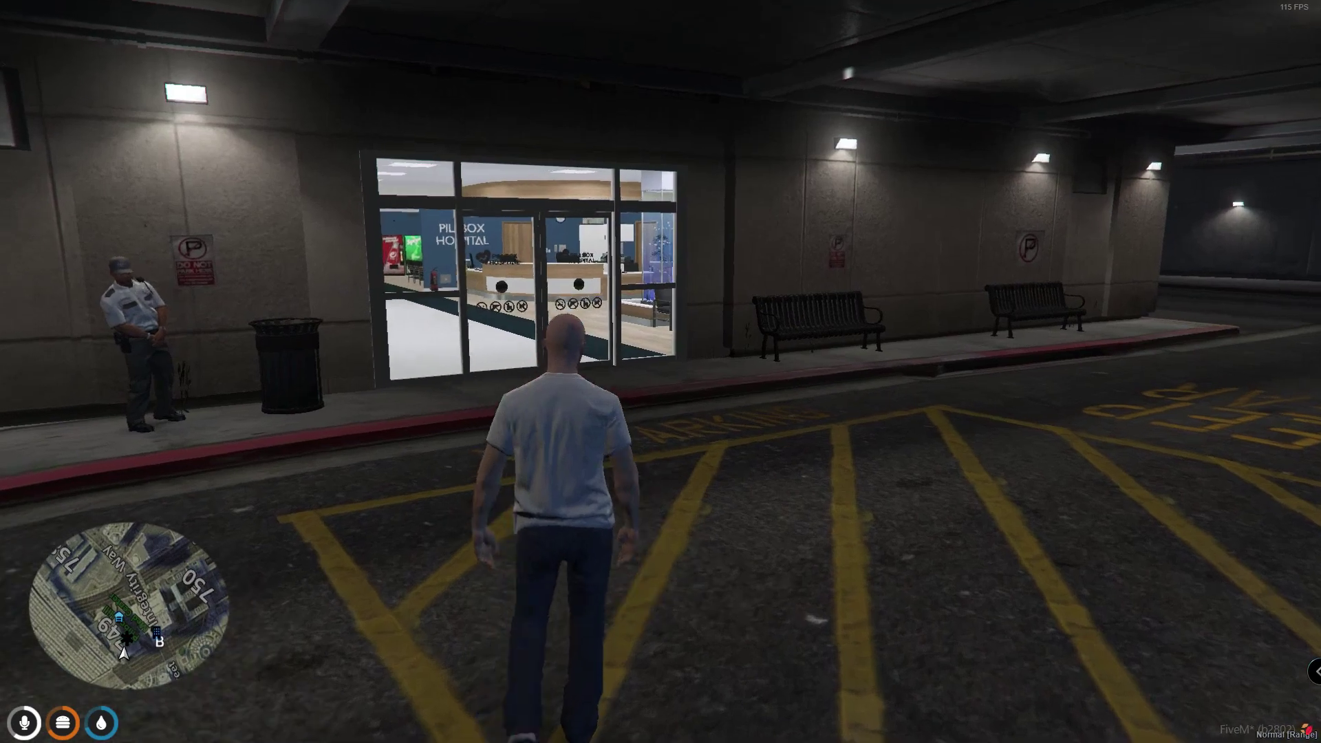
key("w")
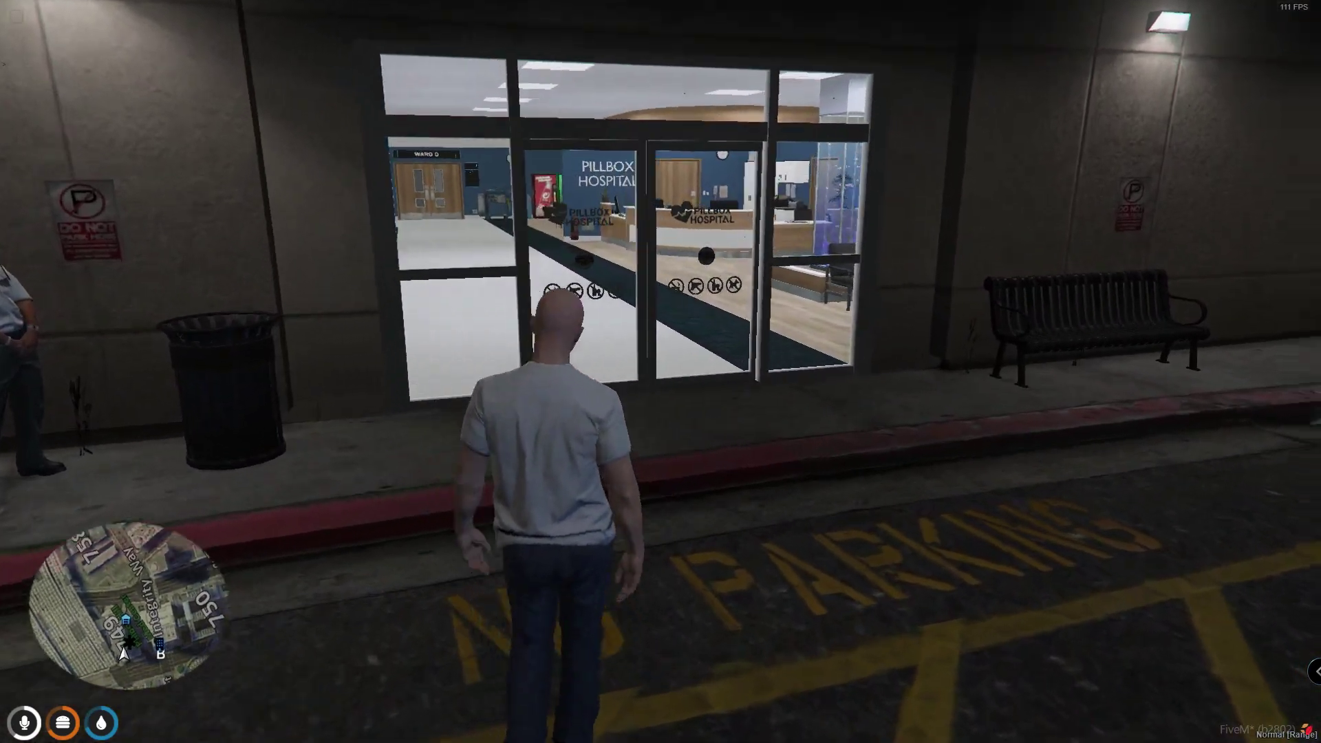
key("w")
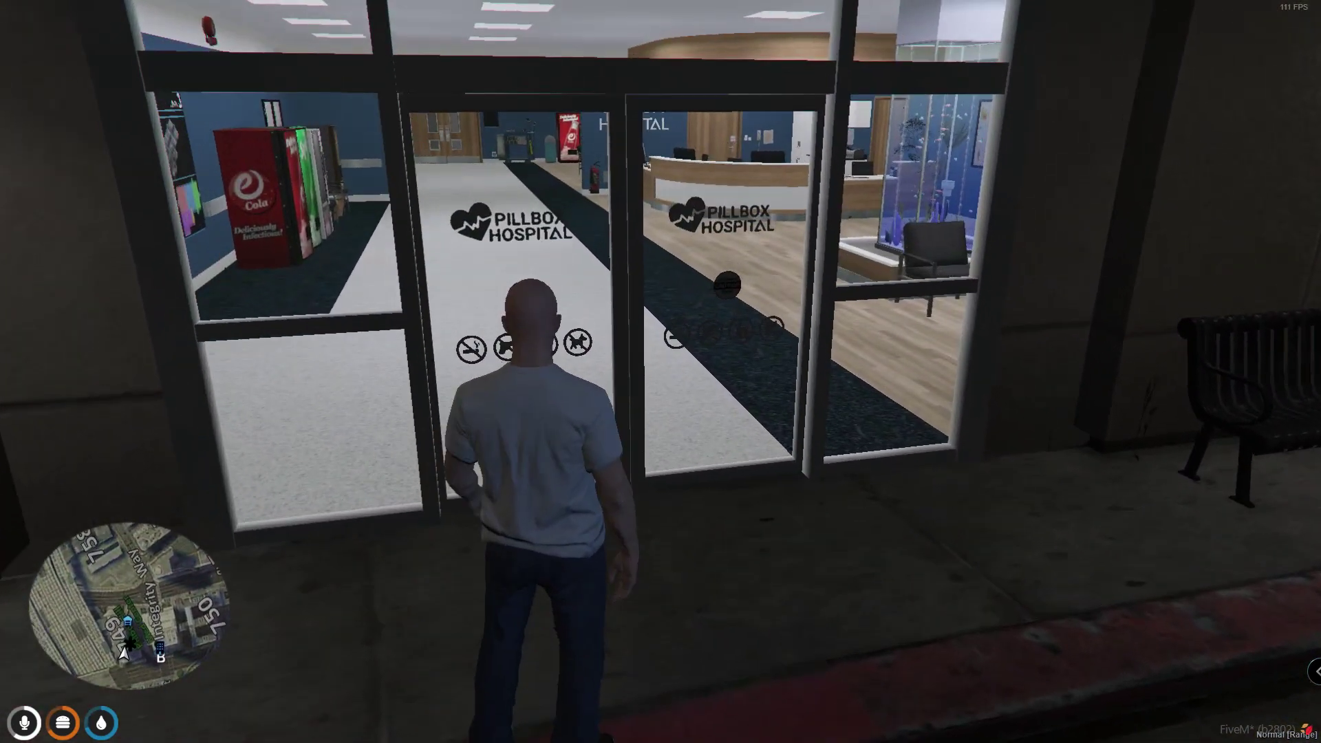
key("w")
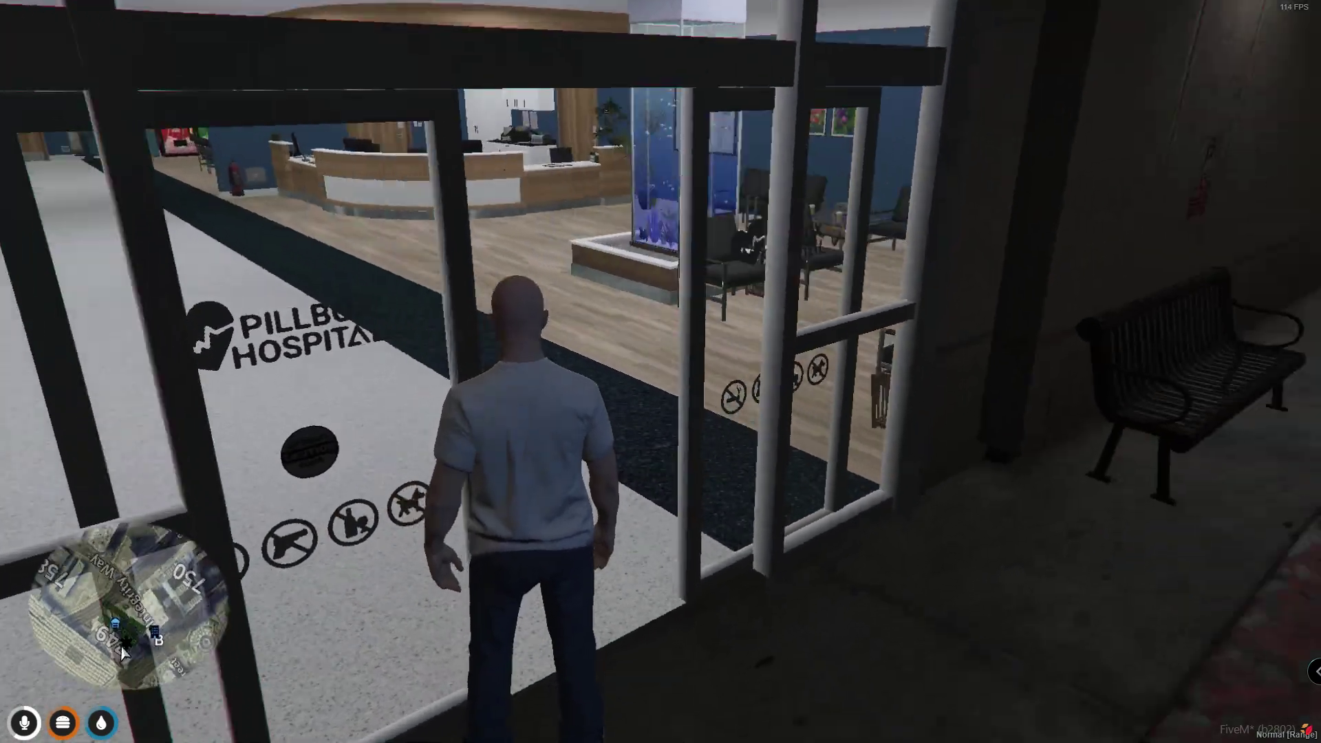
- Run down the corridors toward Wards B and D, then back to the reception desk
key("w")
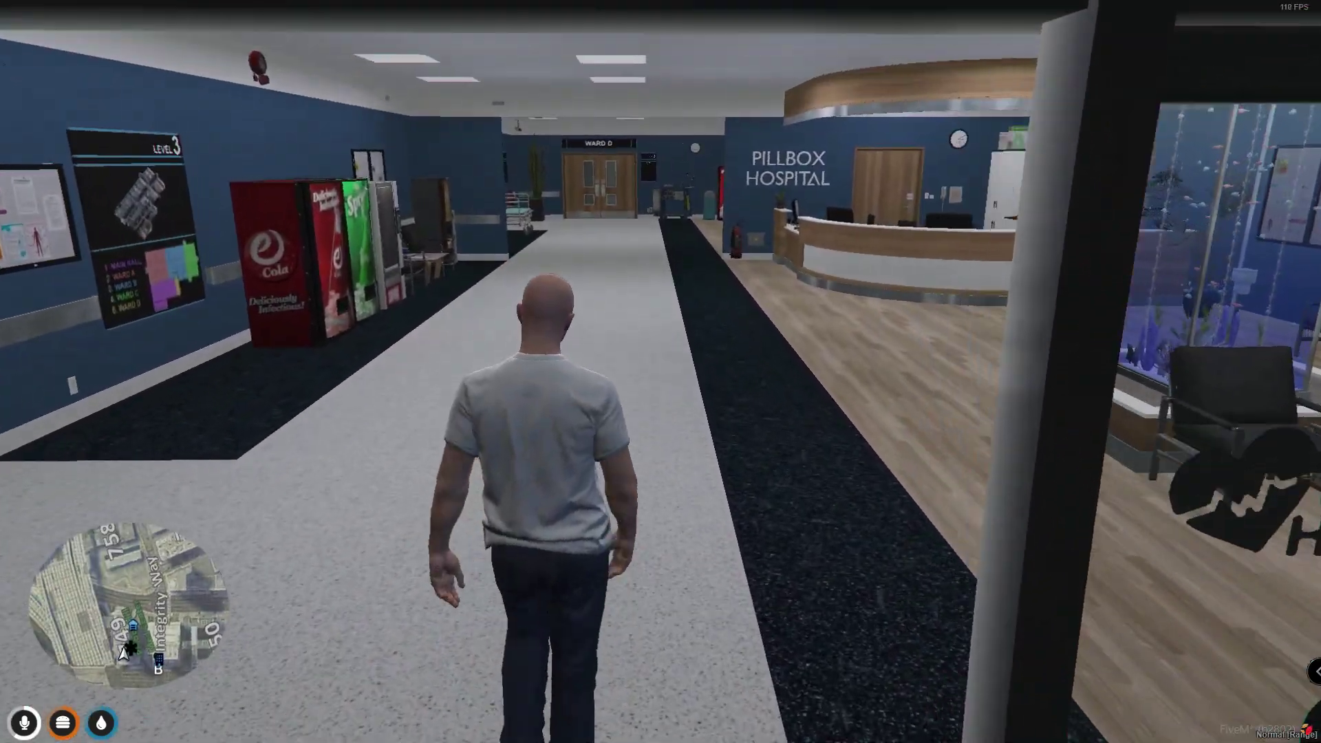
key("shift")
key("w")
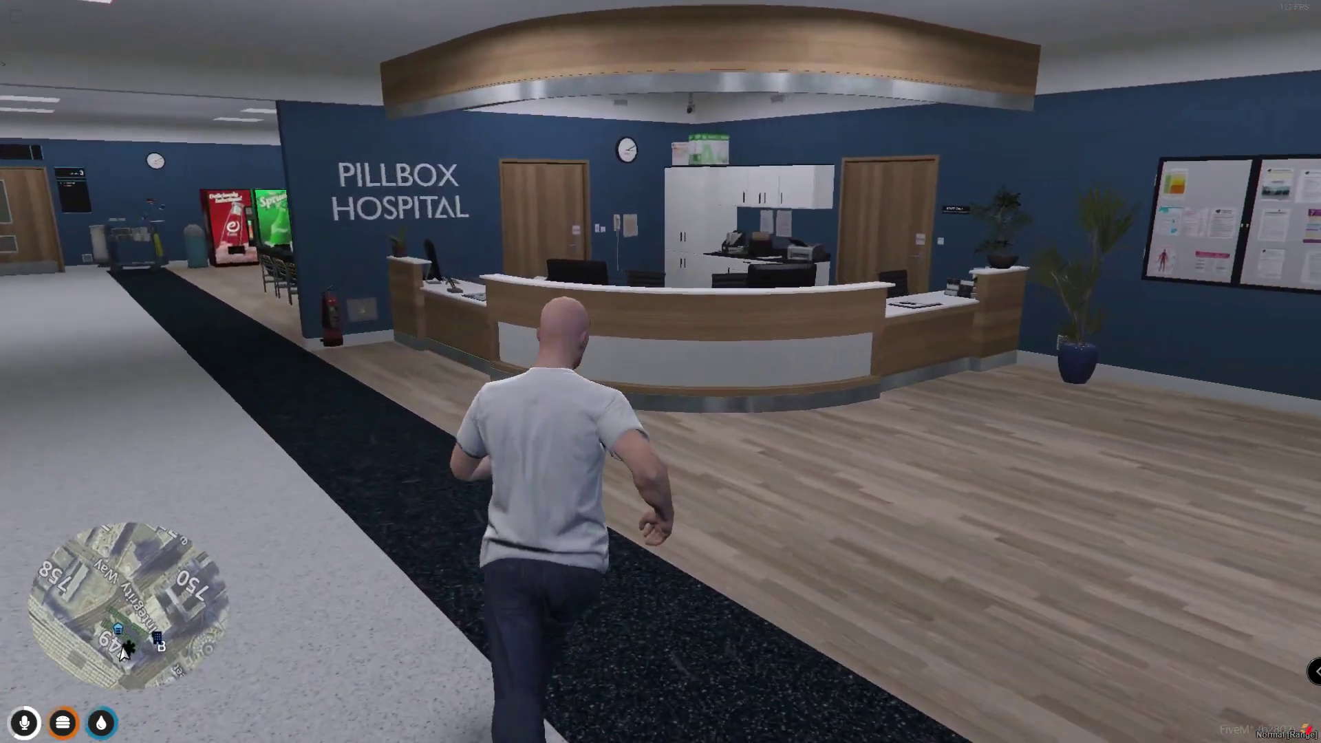
key("w")
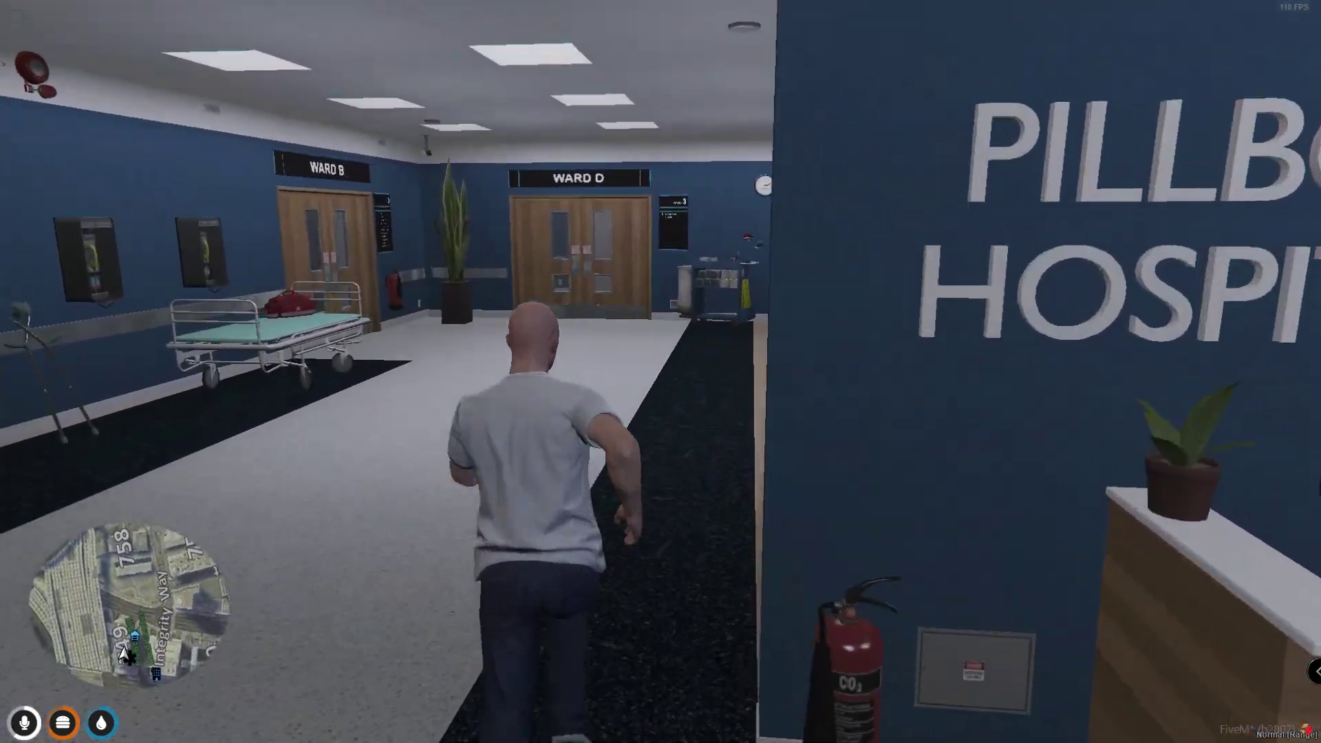
key("w")
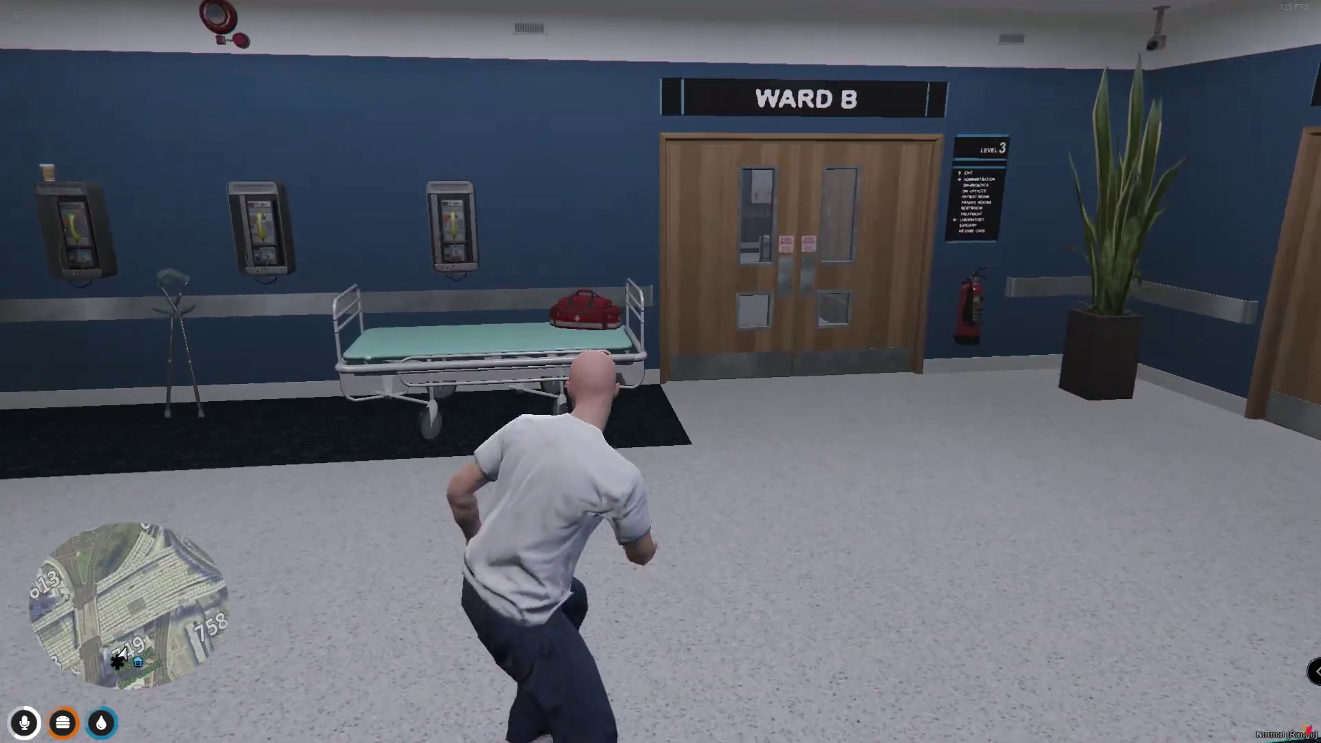
key("w")
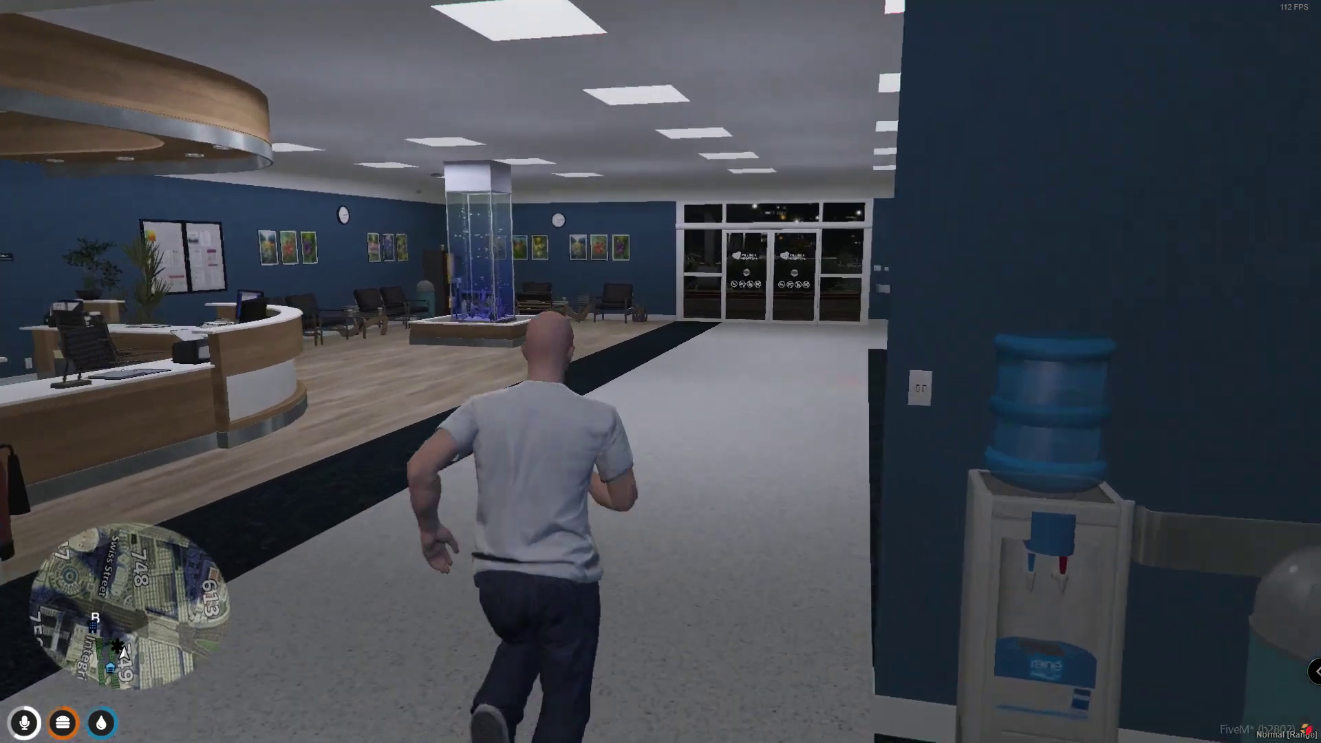
key("w")
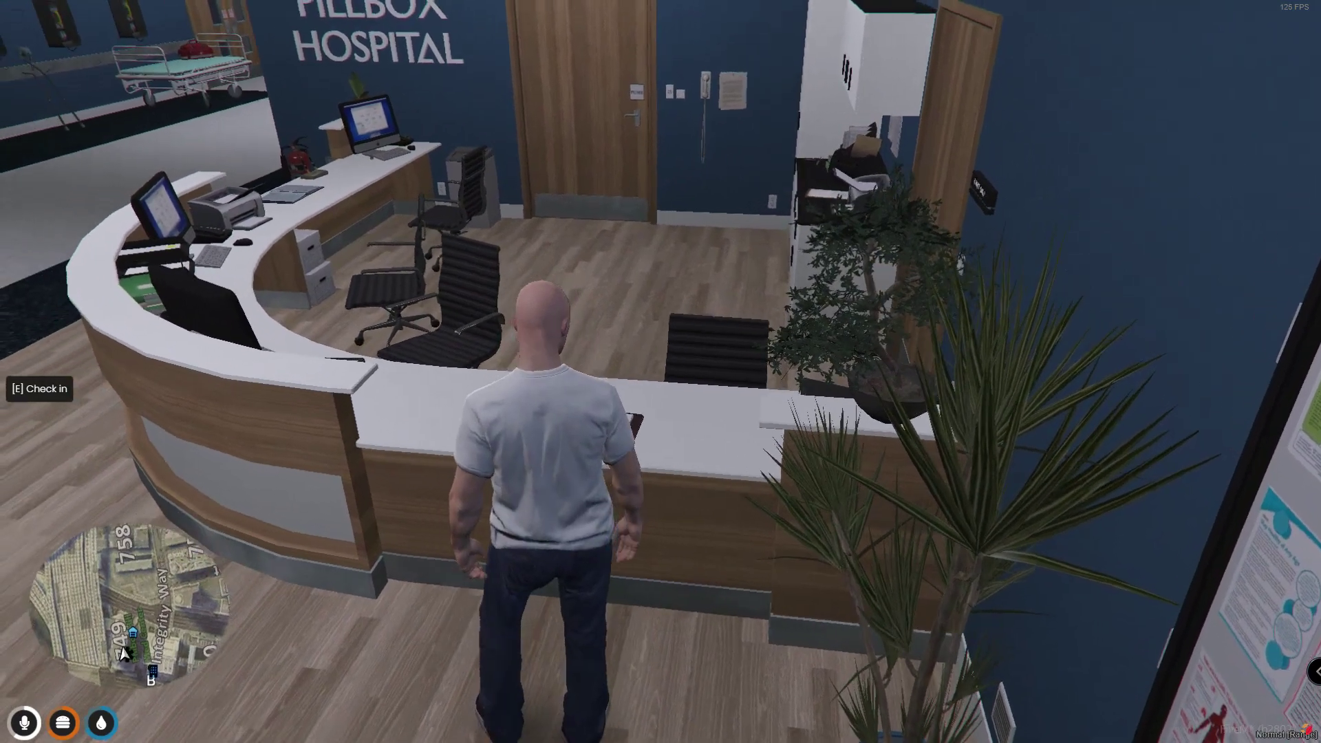
- Try checking in at reception, then dismiss the map screen that opened
key("e")
key("Escape")
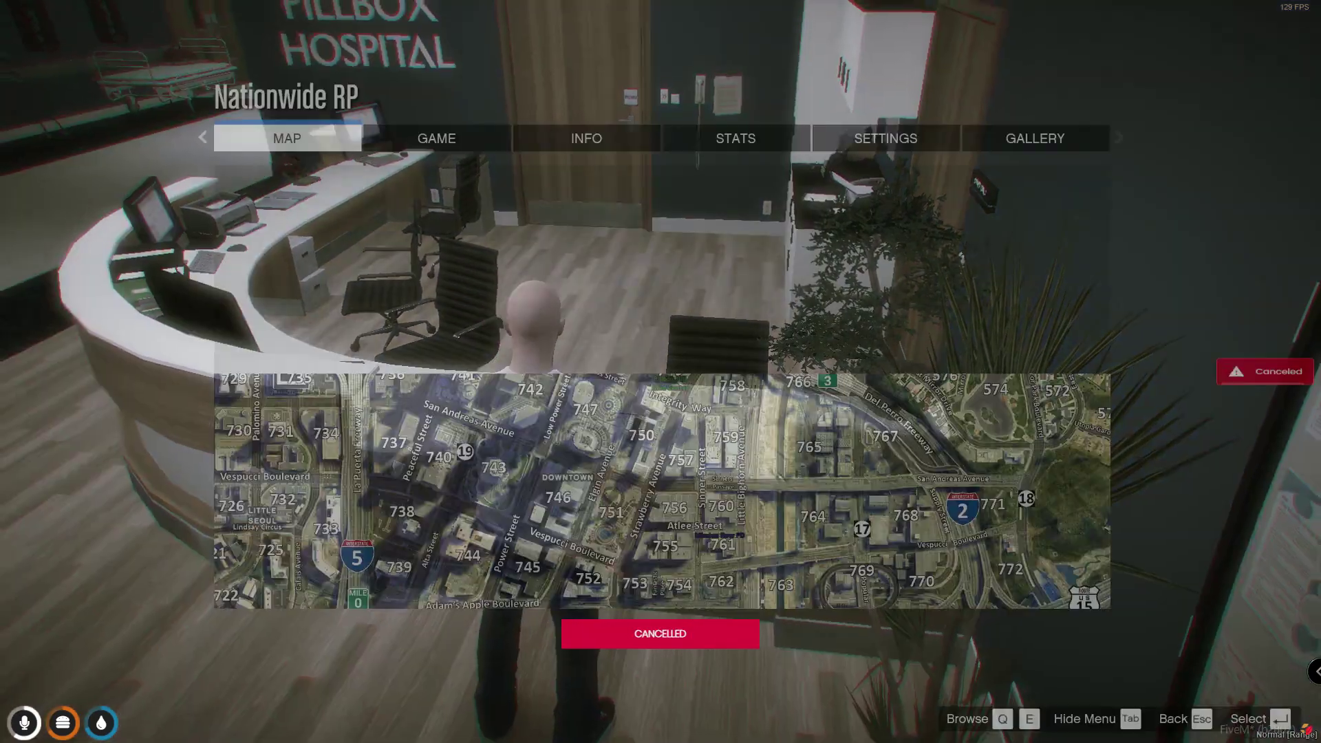
key("Return")
key("Escape")
key("Escape")
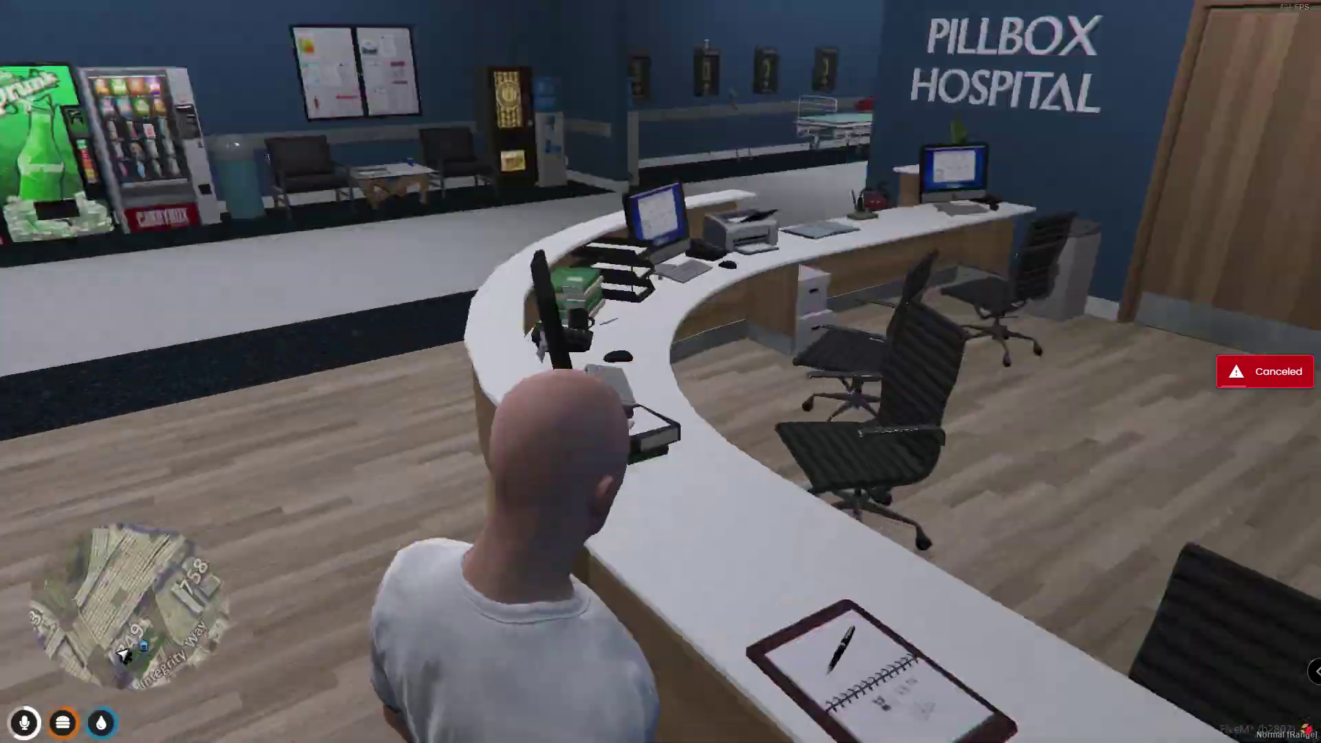
- Run across the lobby to the glass entrance doors and turn back to face the lobby
key("w")
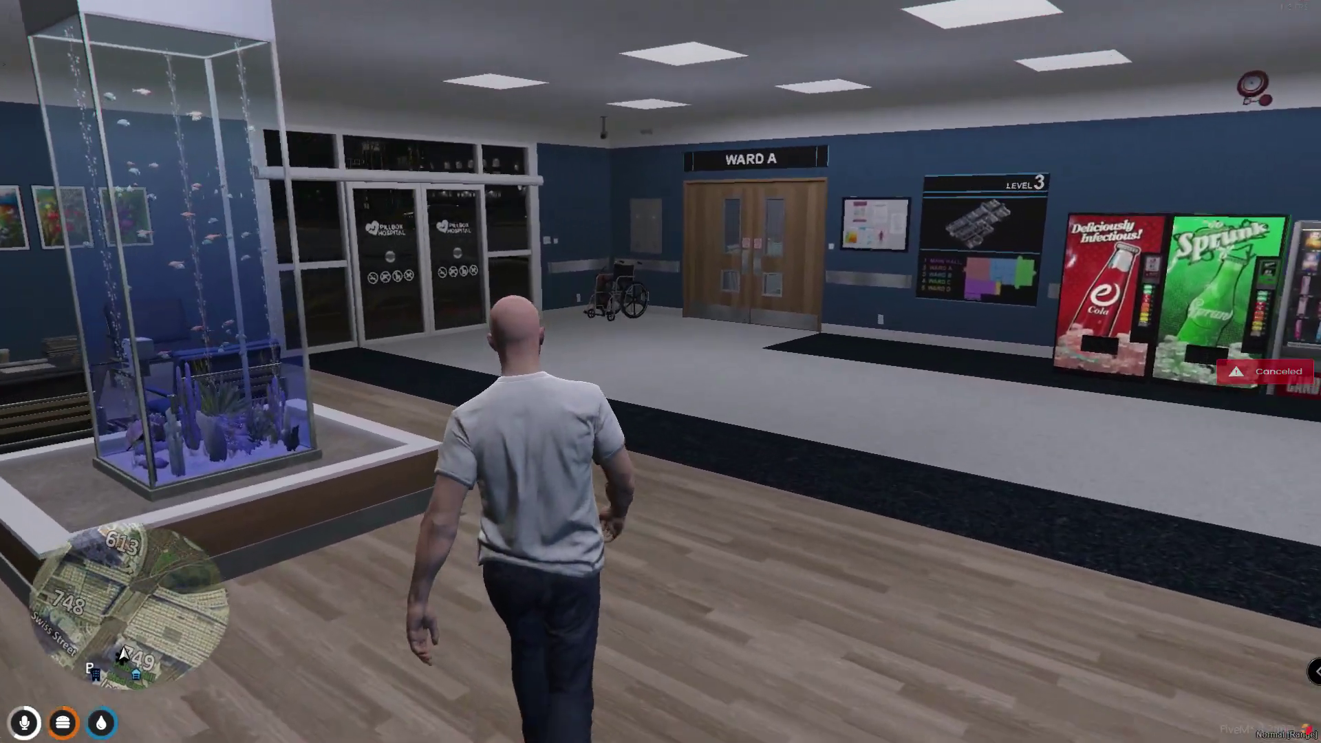
key("w")
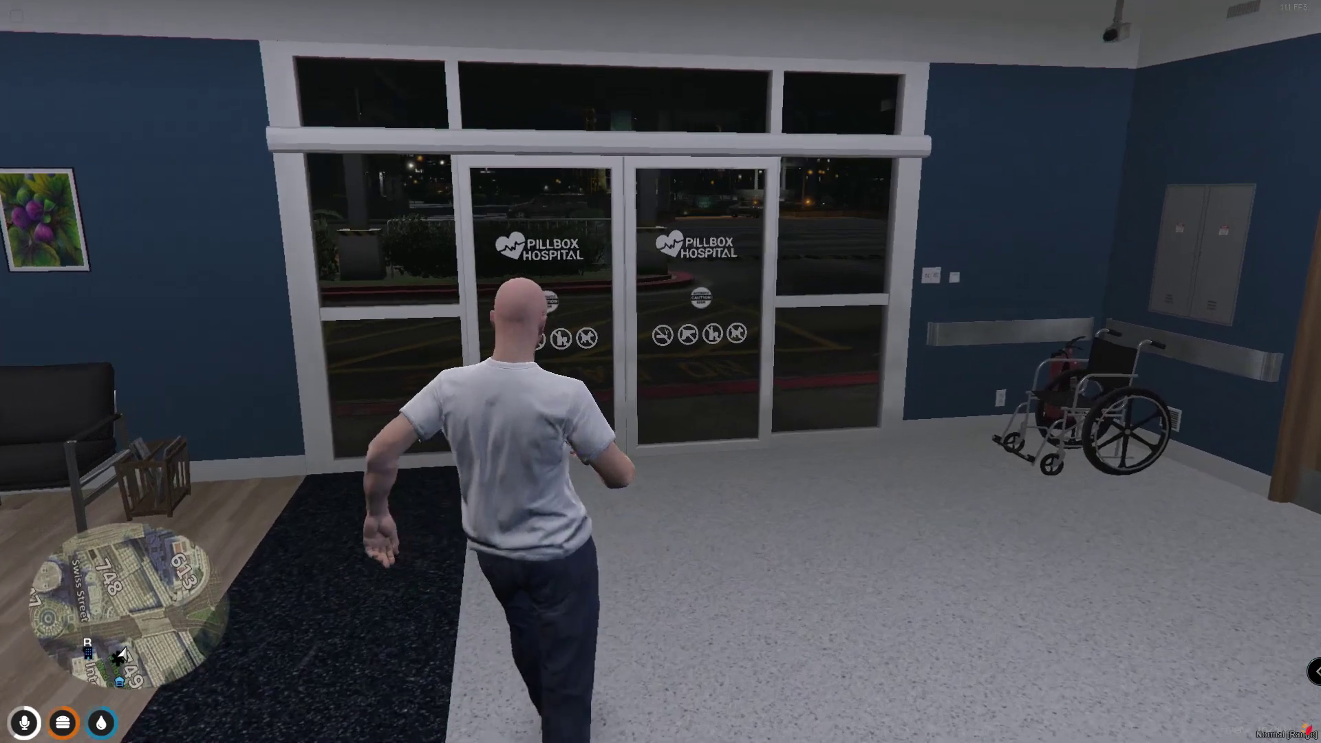
key("w")
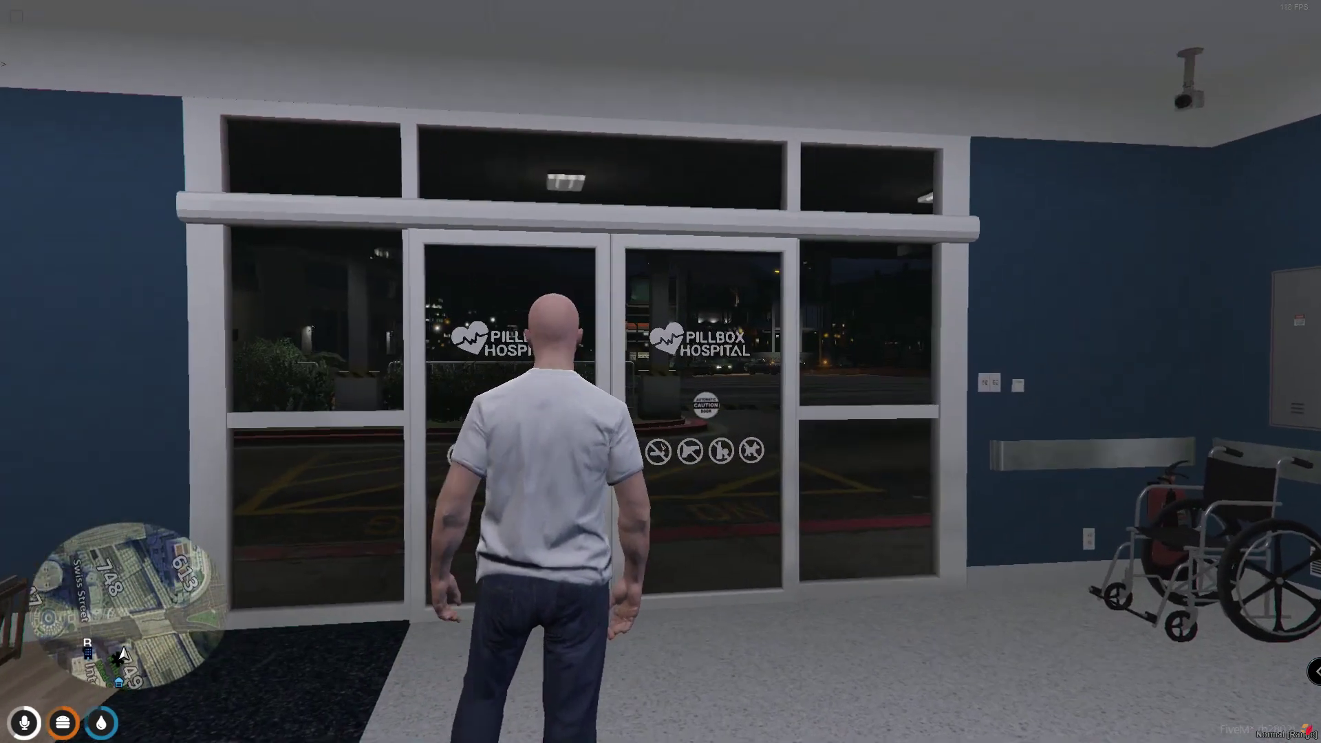
key("w")
key("w")
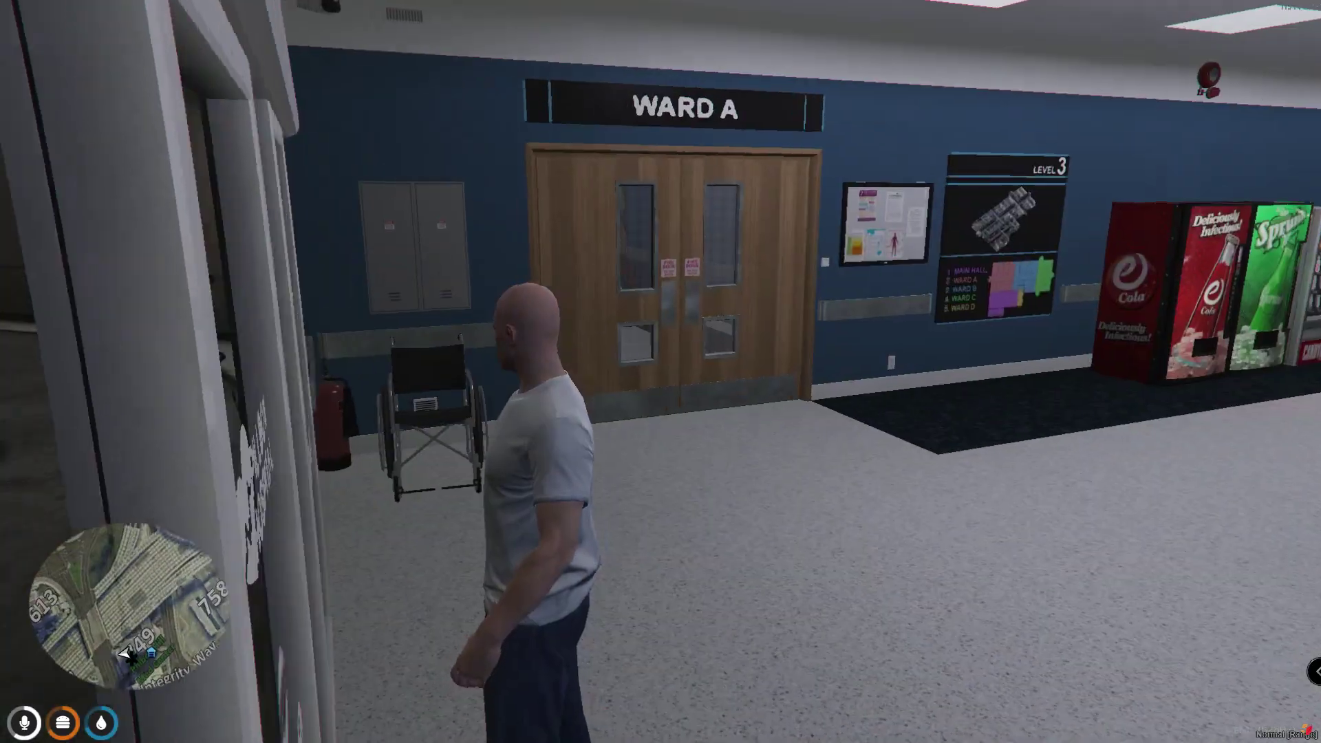
- Pass through Ward A and down the corridor through the MAIN HALL doors into the lobby
key("w")
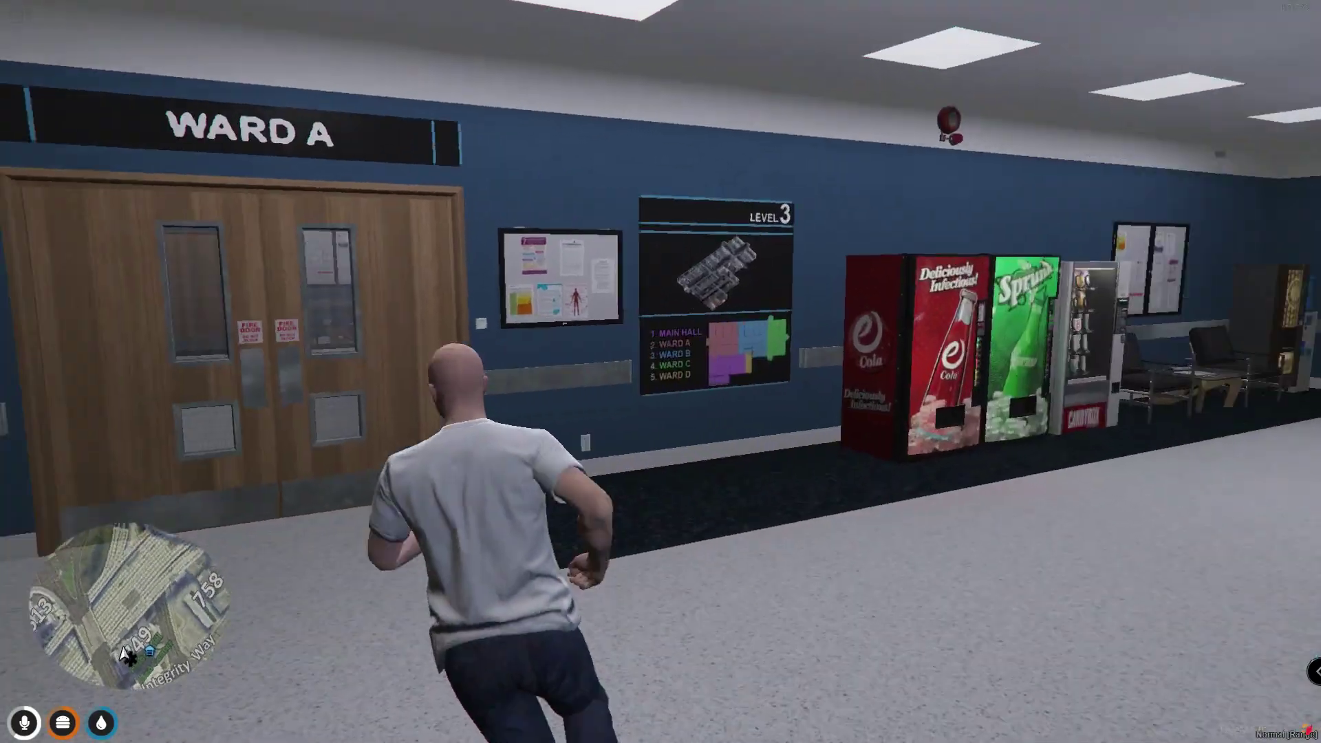
key("w")
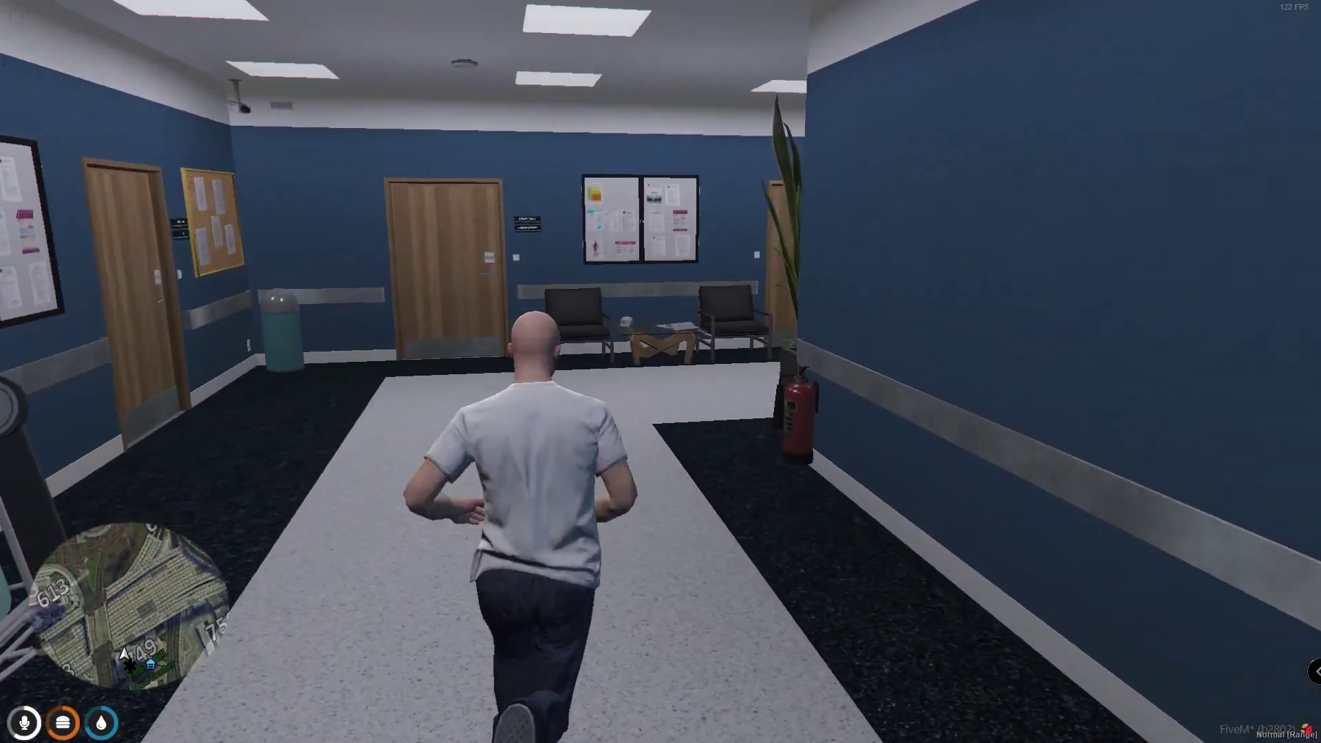
key("w")
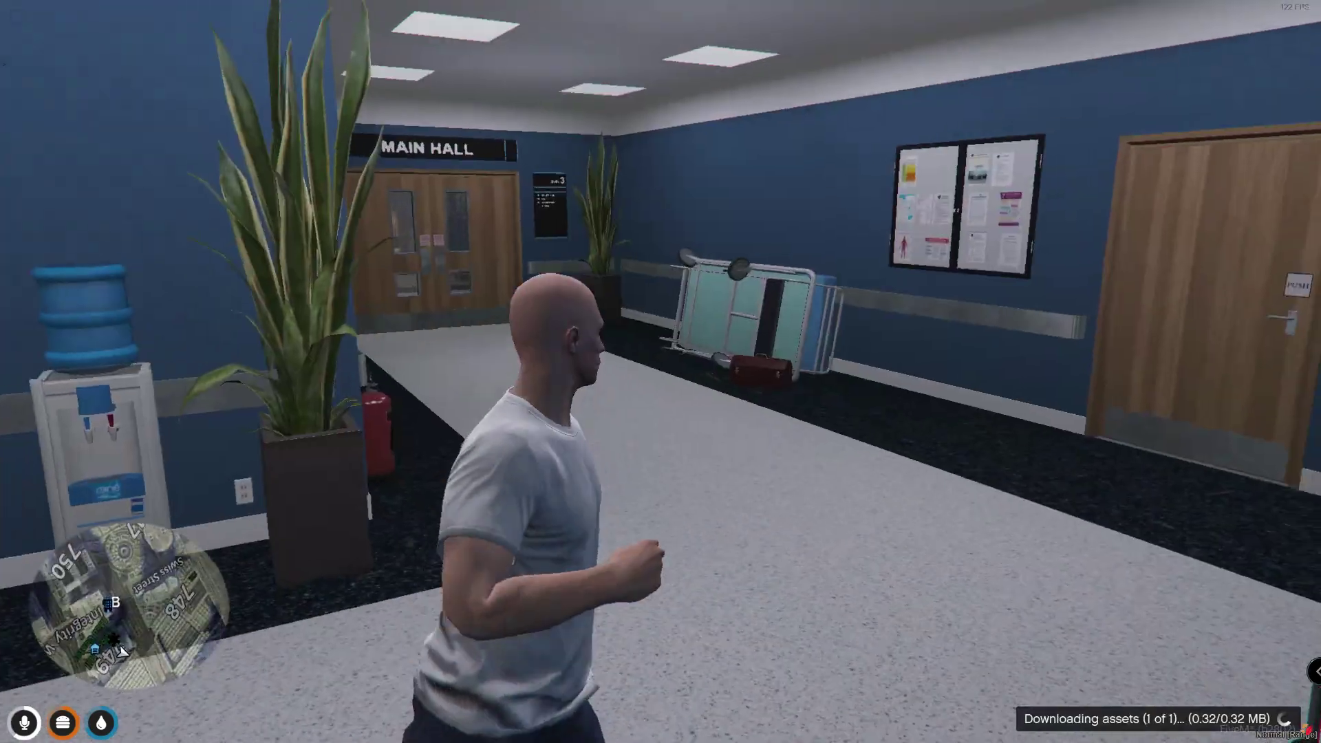
key("w")
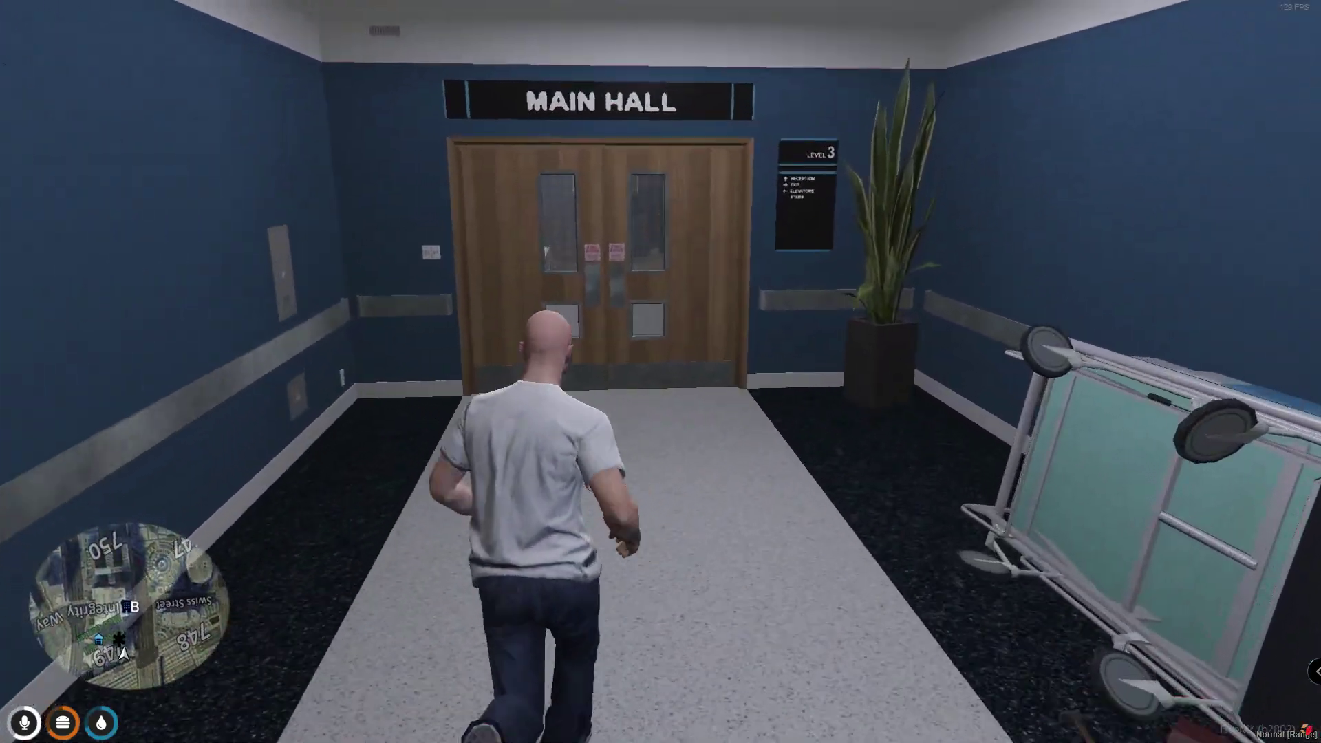
key("w")
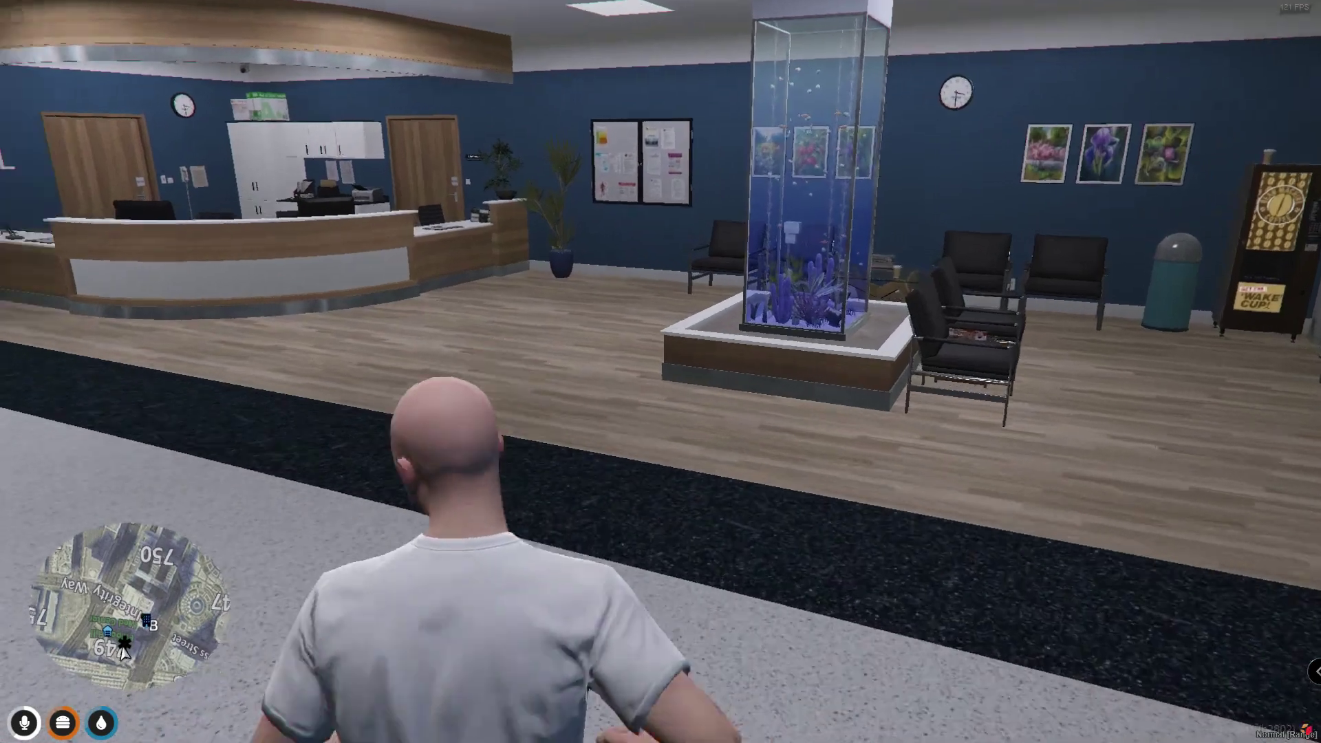
key("w")
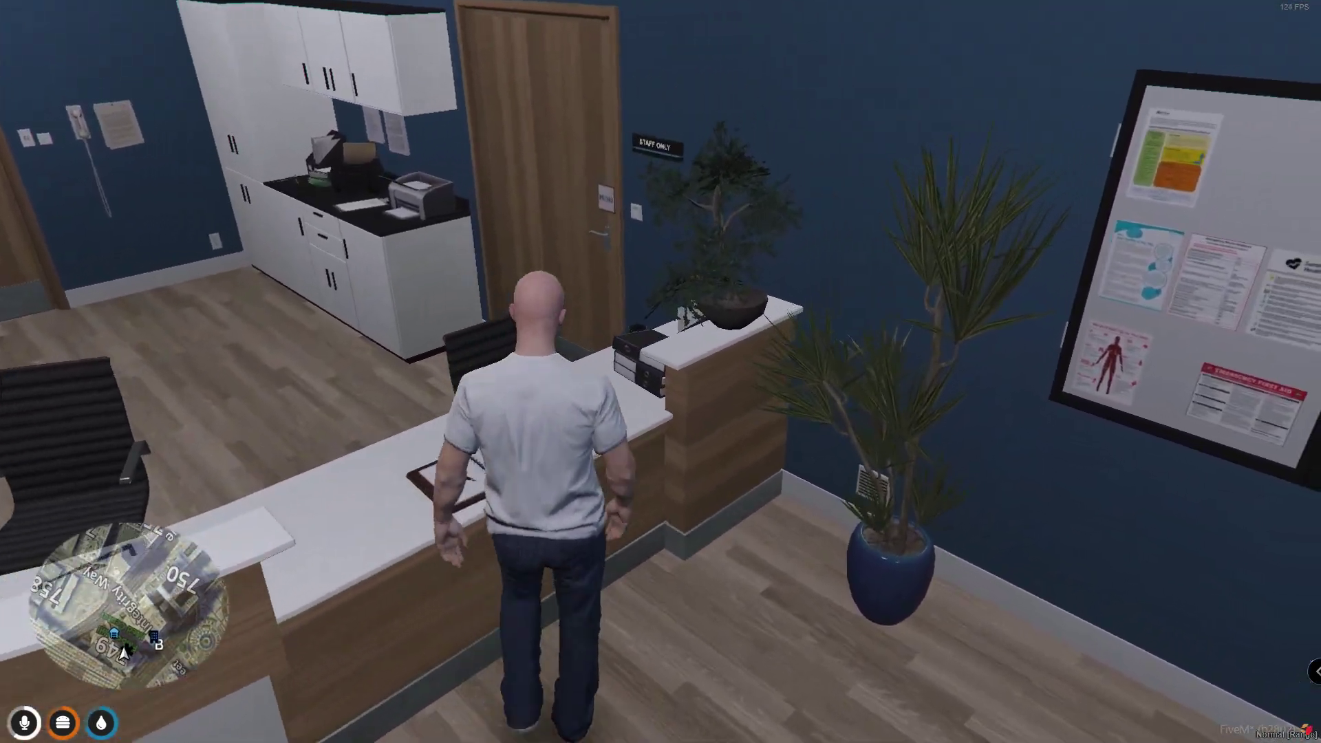
- Check in at the reception sign-in book, then get out of the ward bed once healed
key("e")
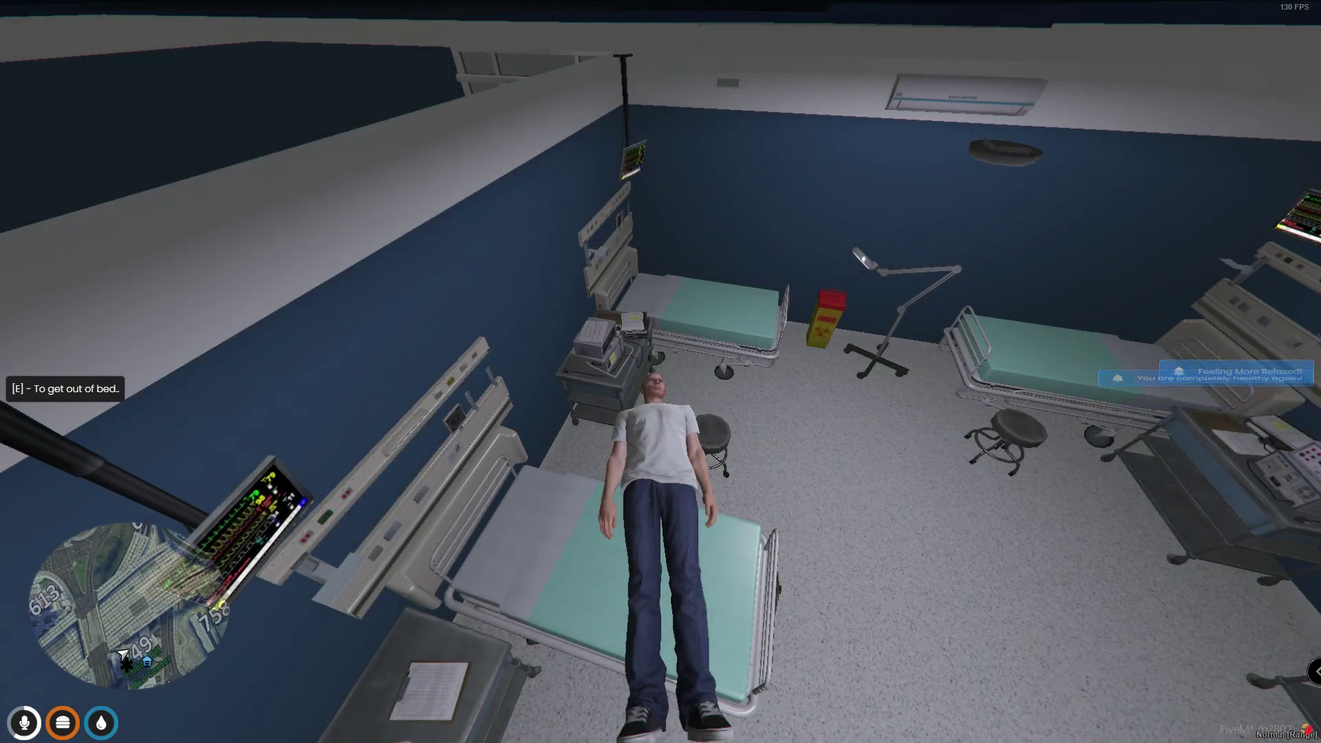
key("e")
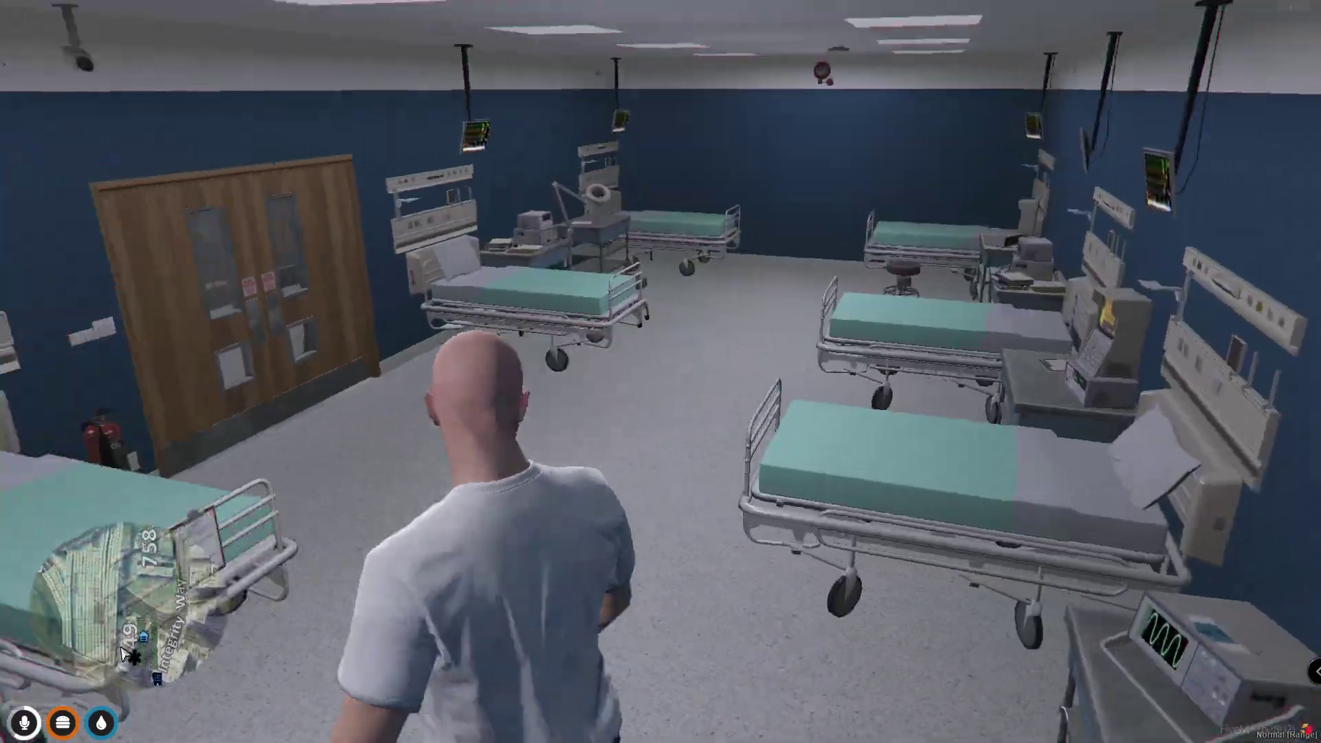
- Leave the ward, follow the corridor into the Surgery operating room, then return to its doors
key("w")
key("w")
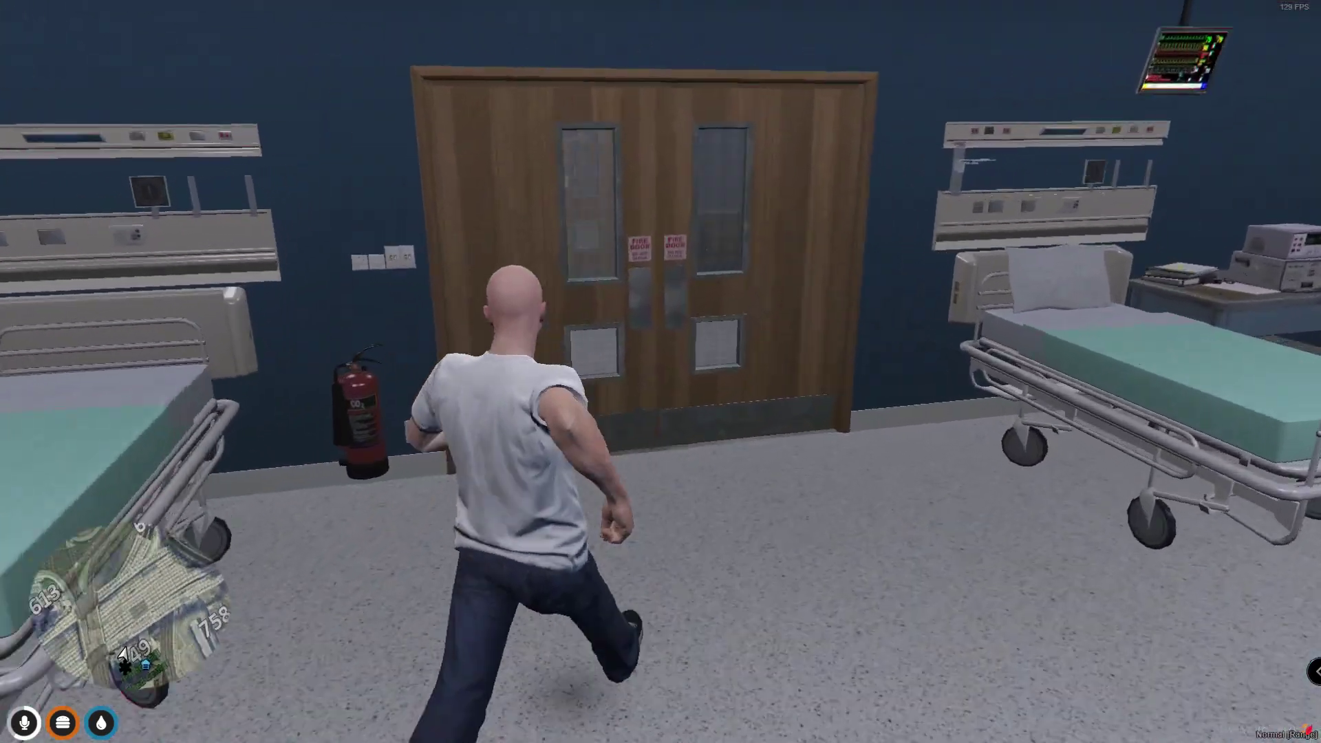
key("w")
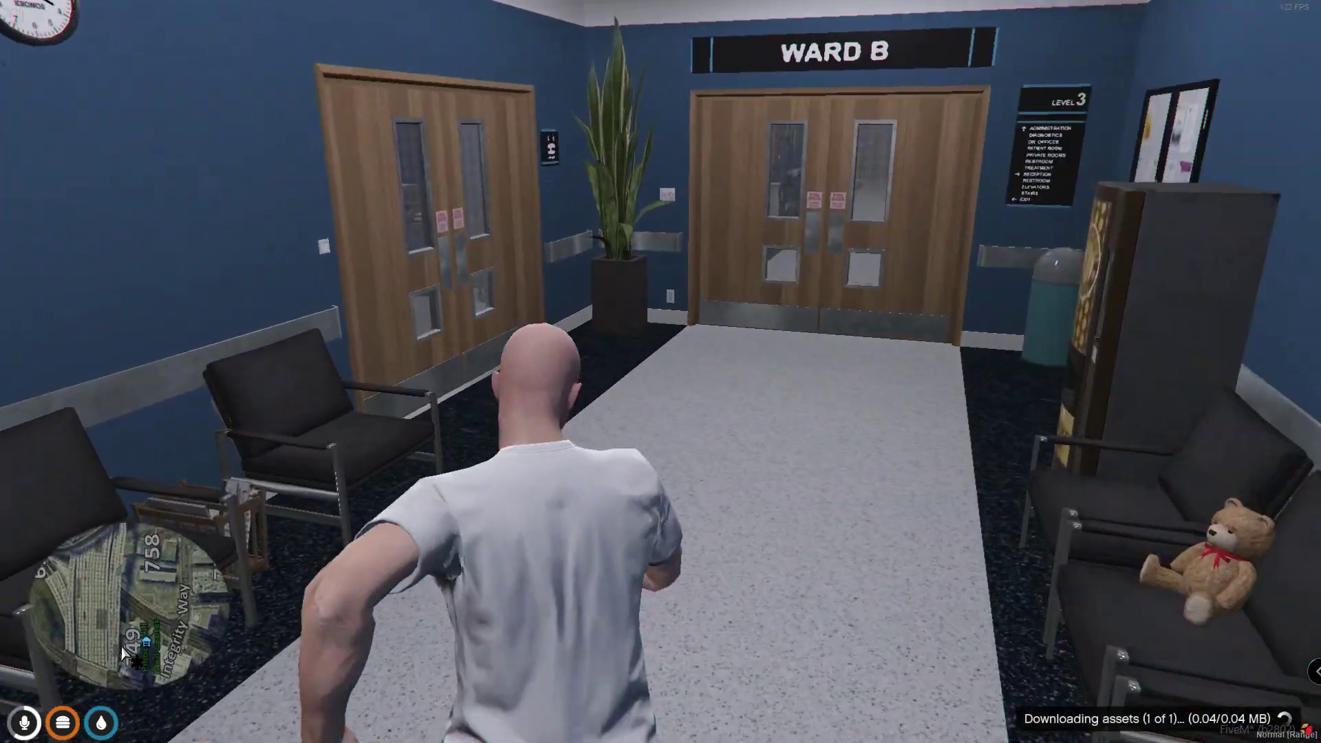
key("w")
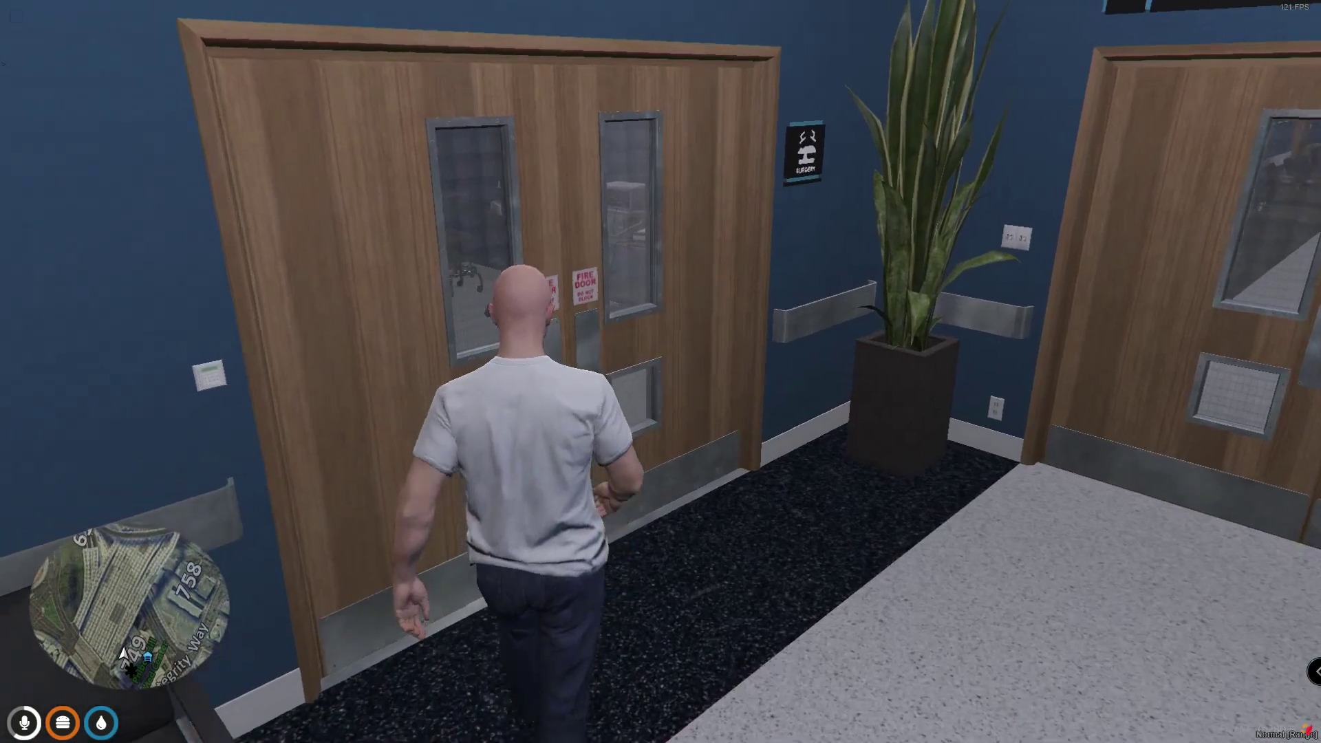
key("w")
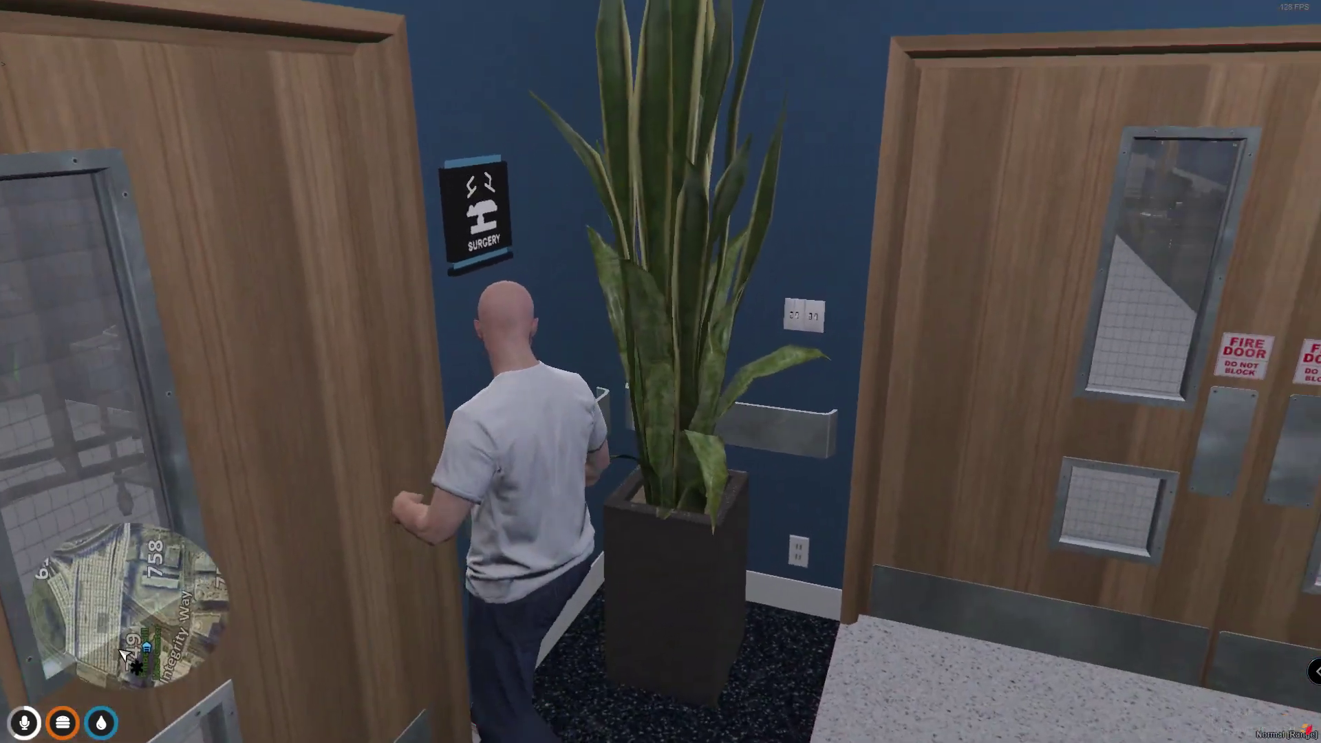
key("w")
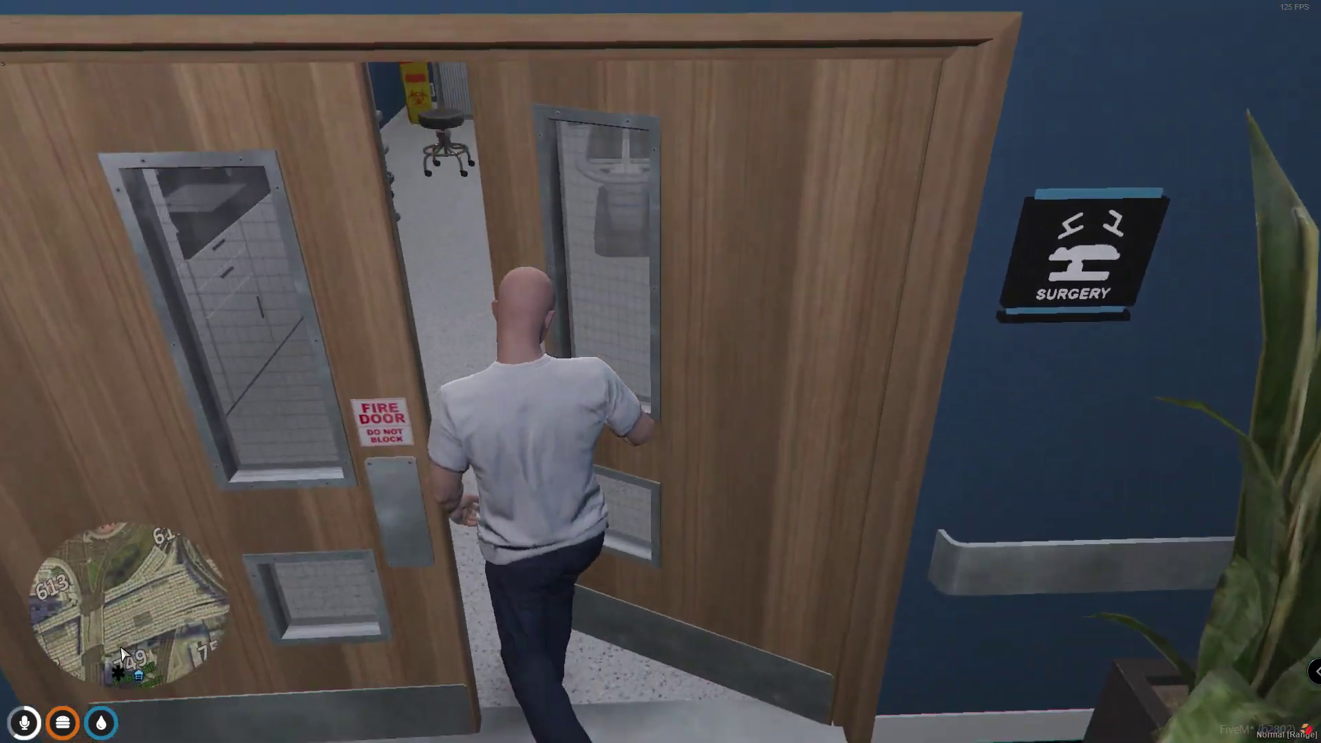
key("w")
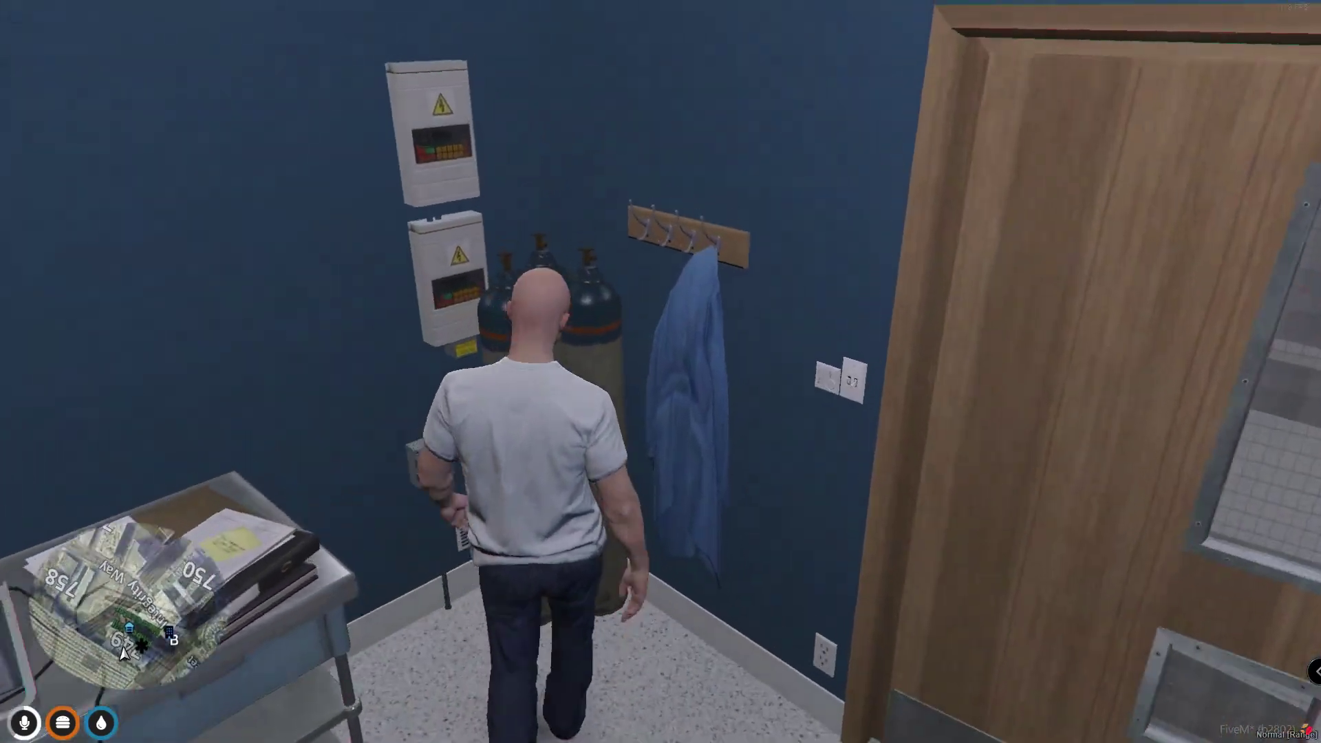
key("w")
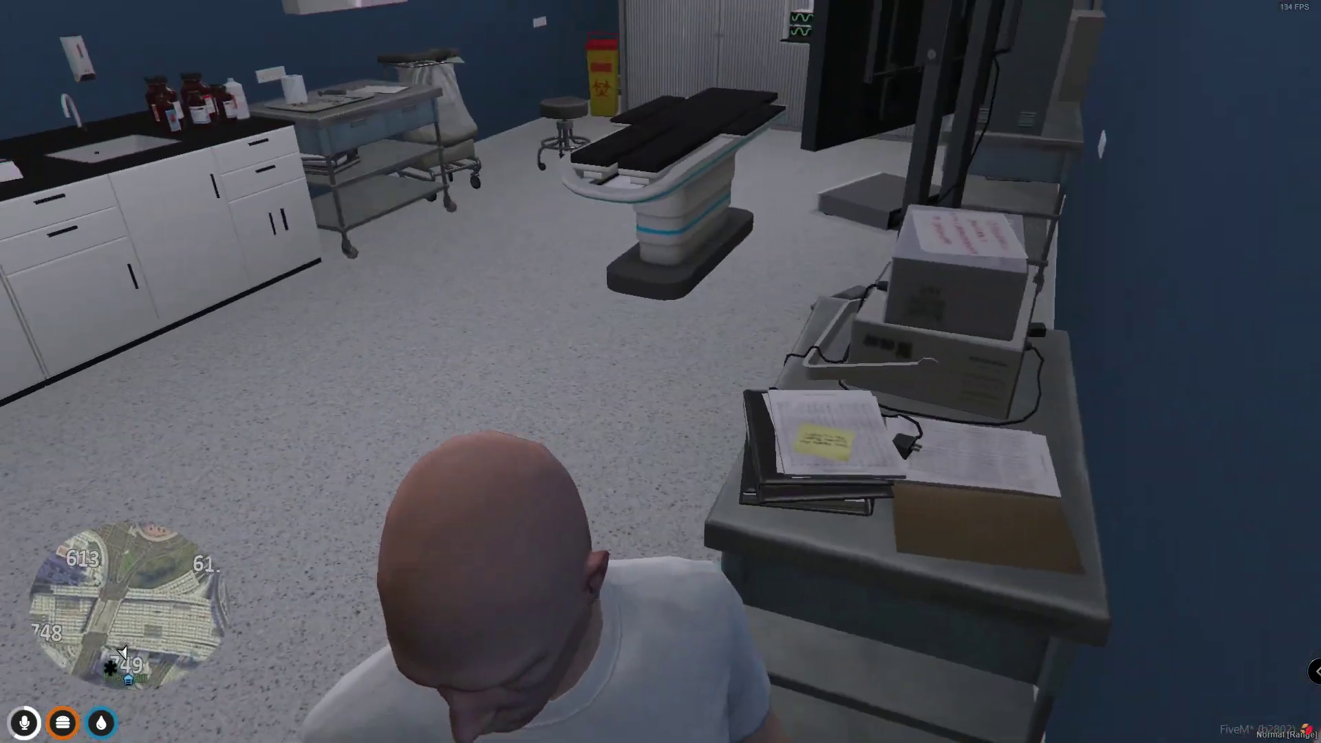
key("w")
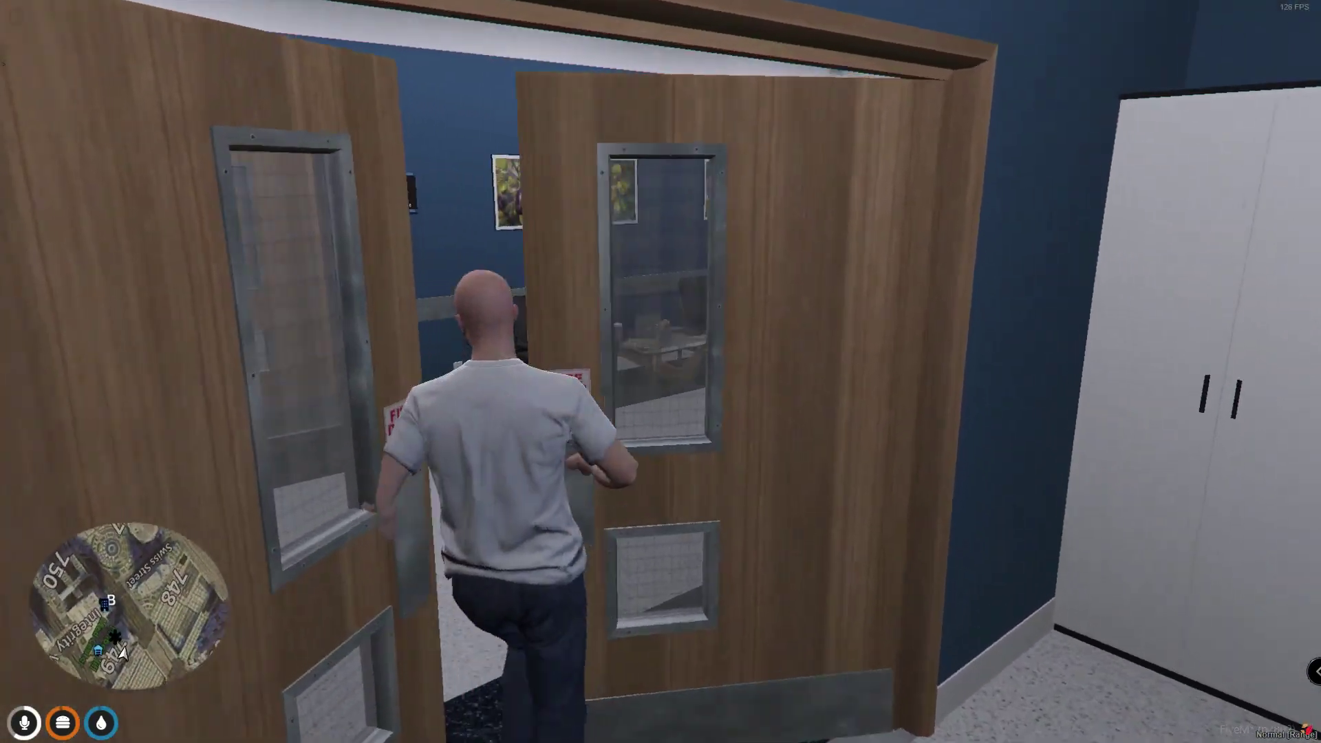
- Run back through the Main Hall doors and lobby, out the glass entrance doors
key("w")
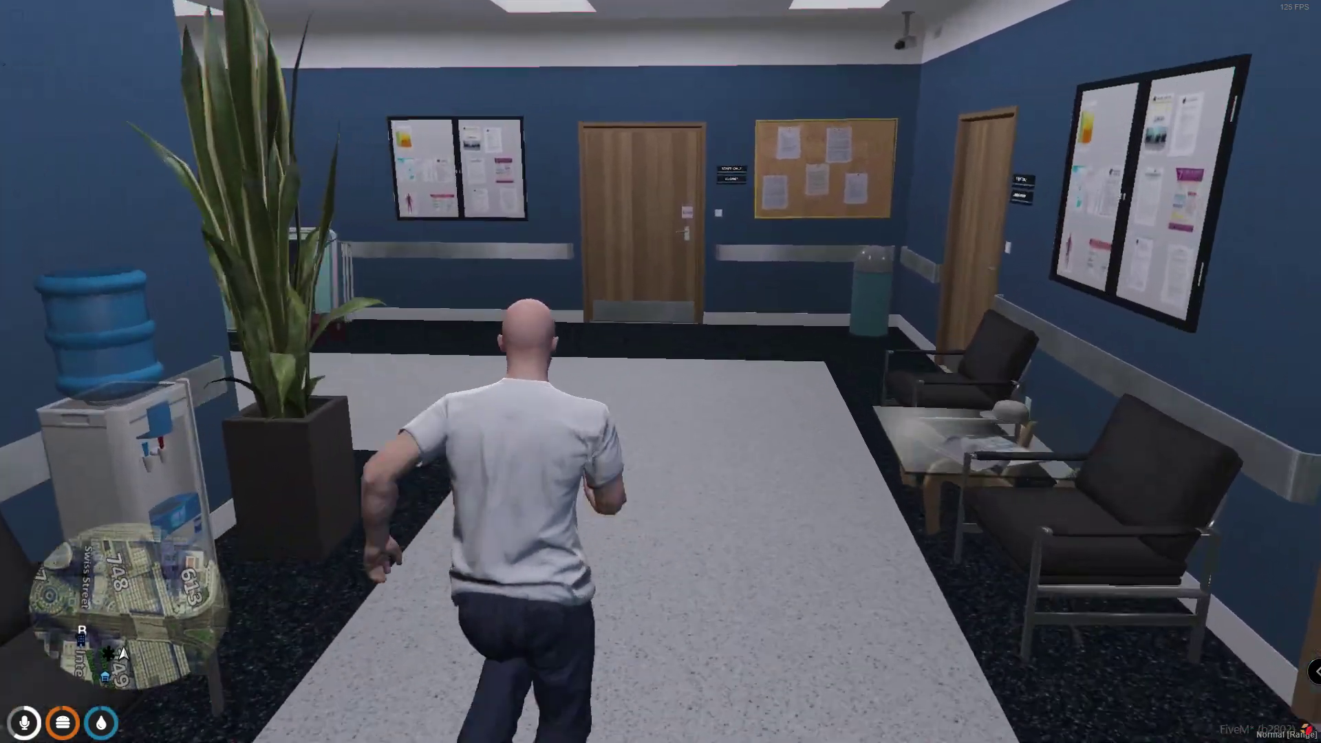
key("w")
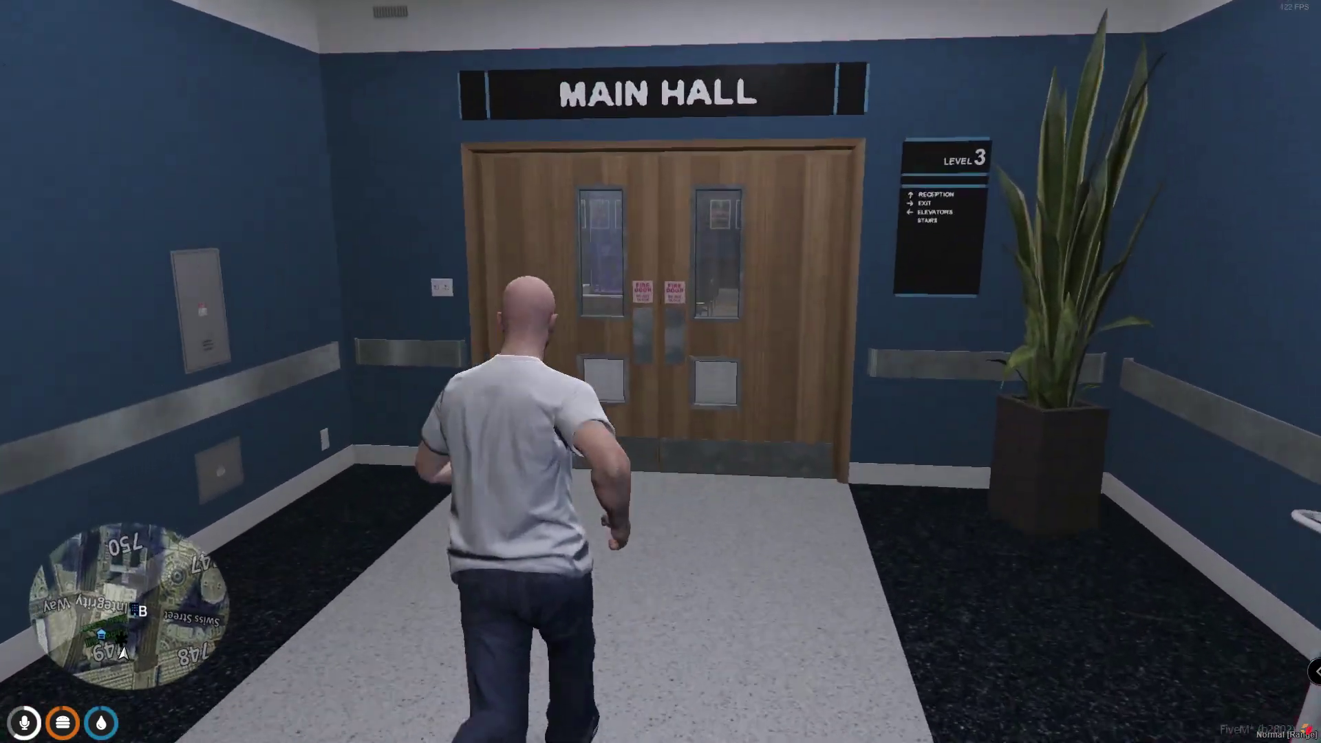
key("w")
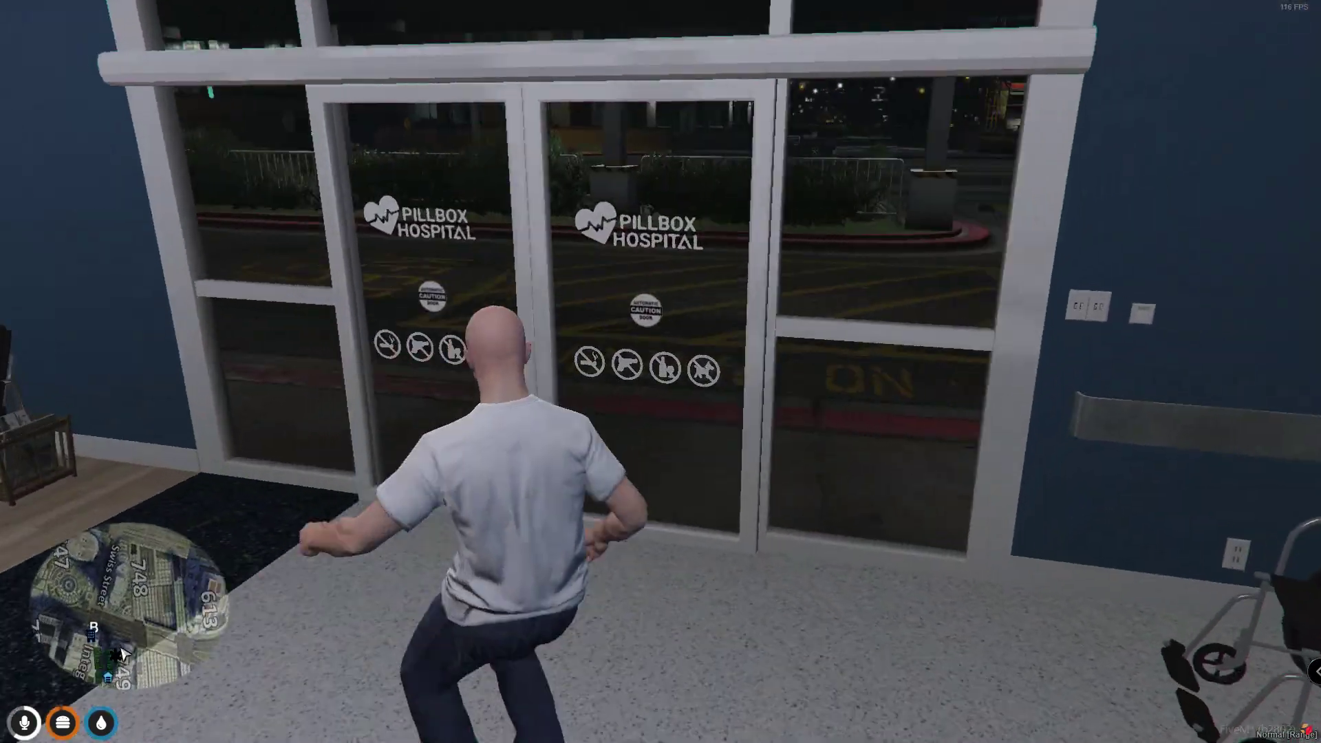
key("w")
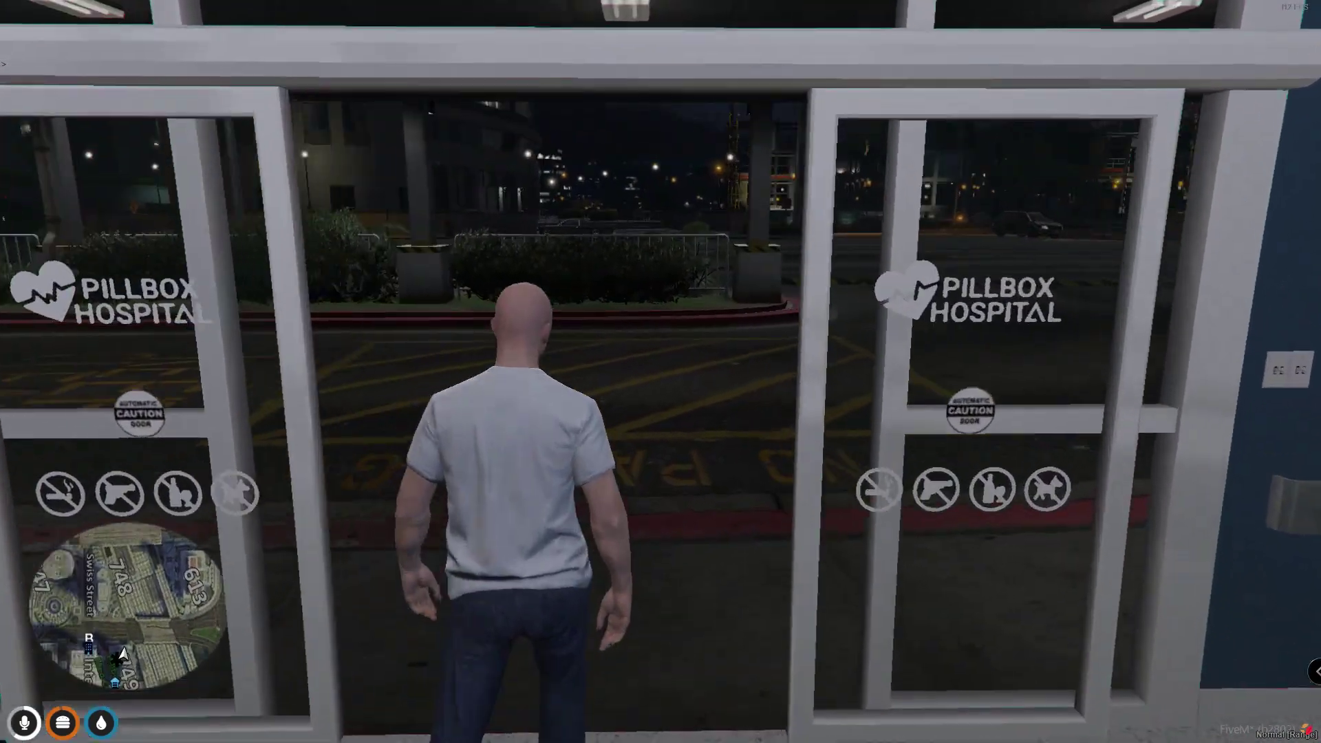
- Sprint along the sidewalk, around the parking lot and back under the hospital canopy
key("w")
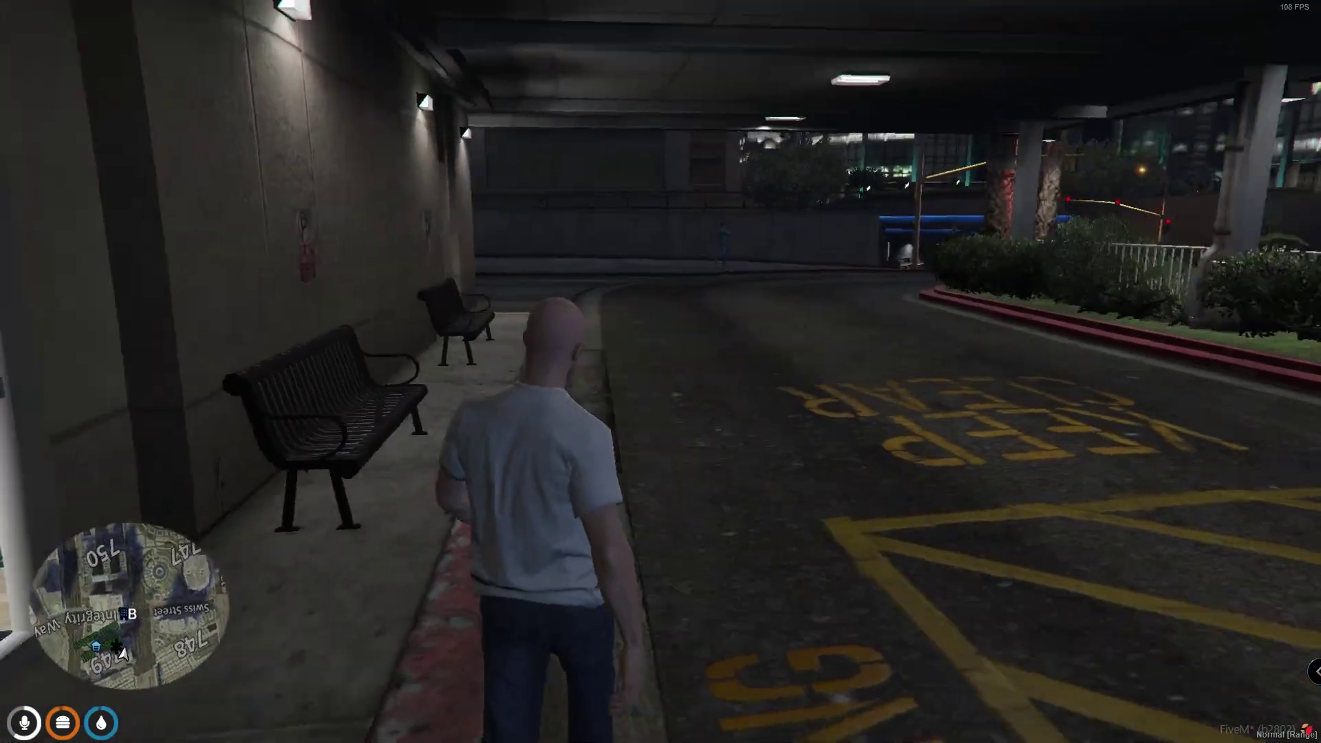
key("shift+w")
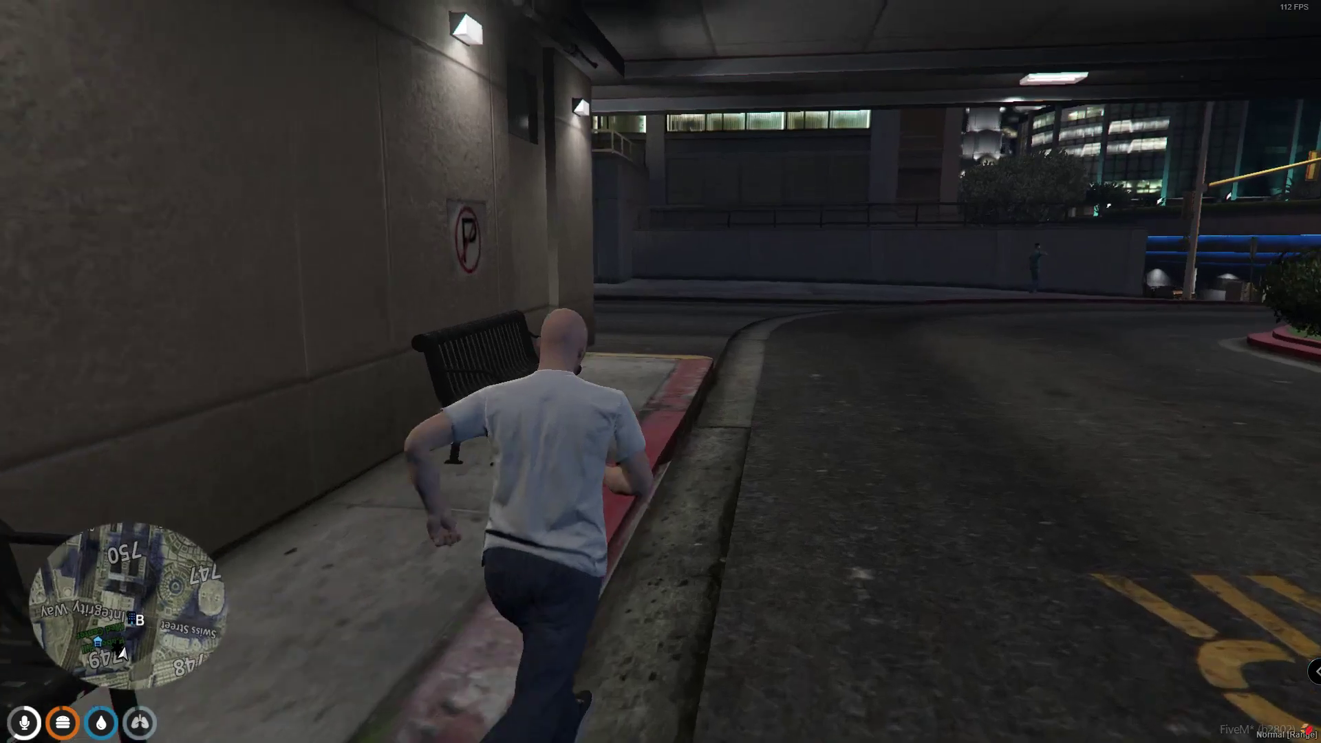
key("shift+w")
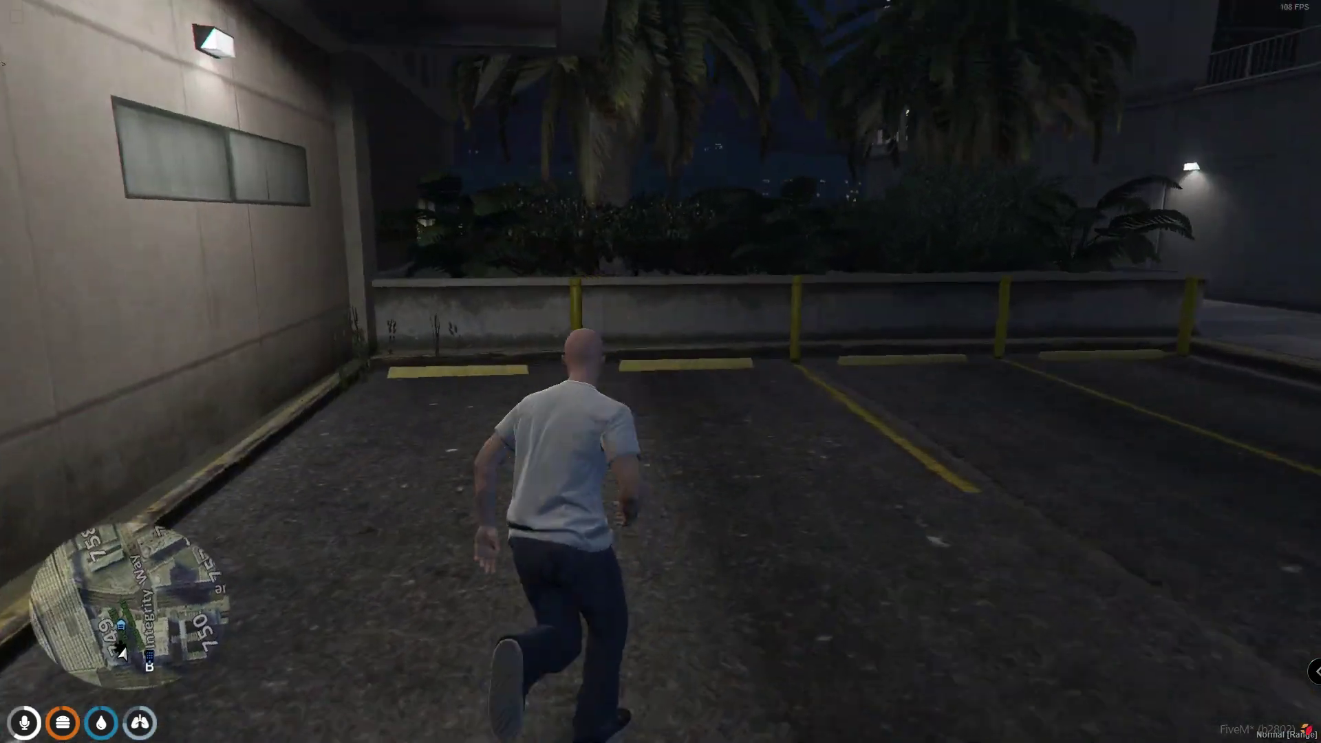
key("shift+w")
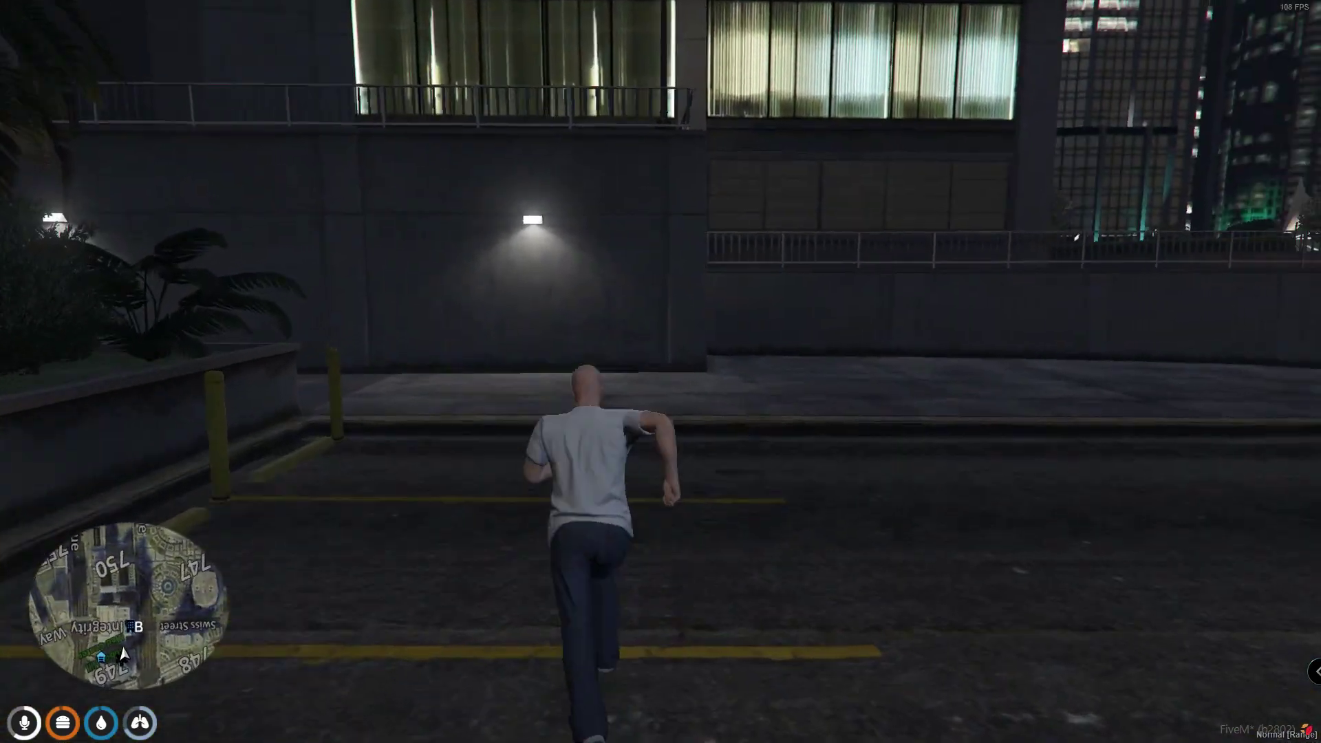
key("shift+w")
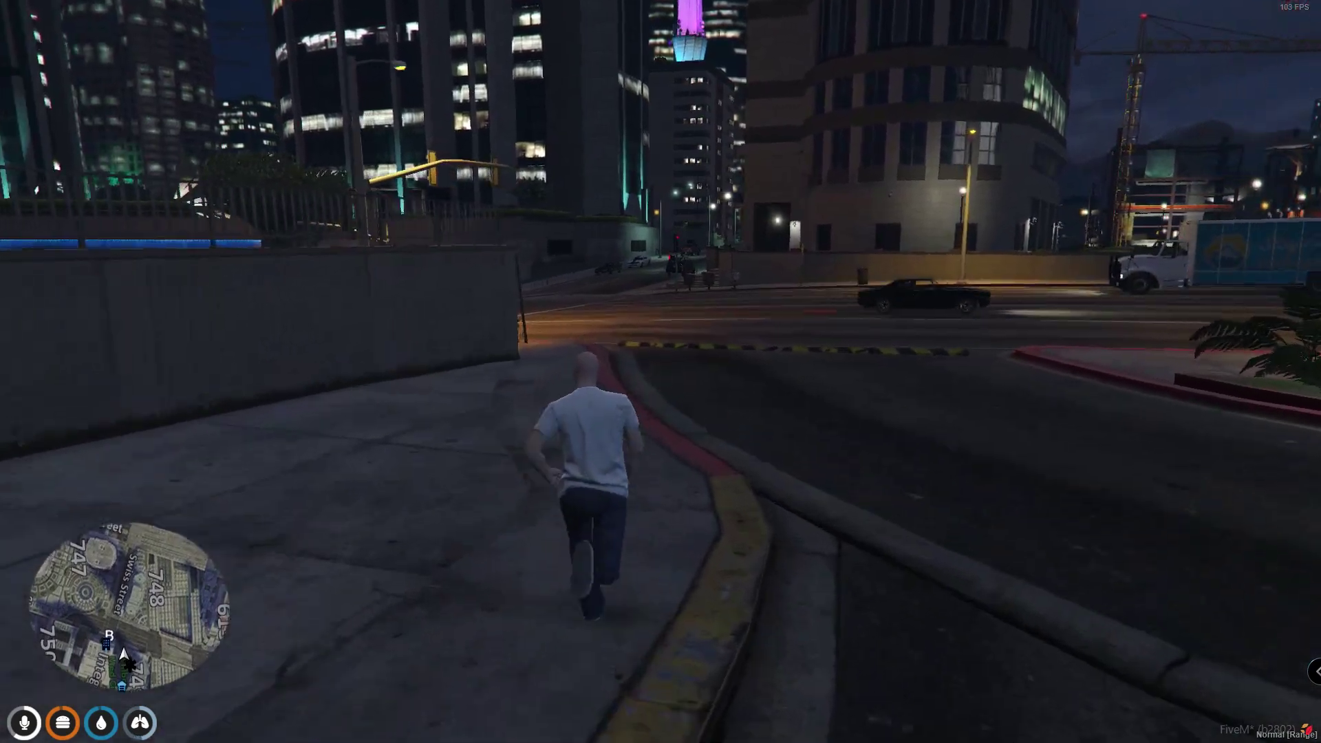
key("shift+w")
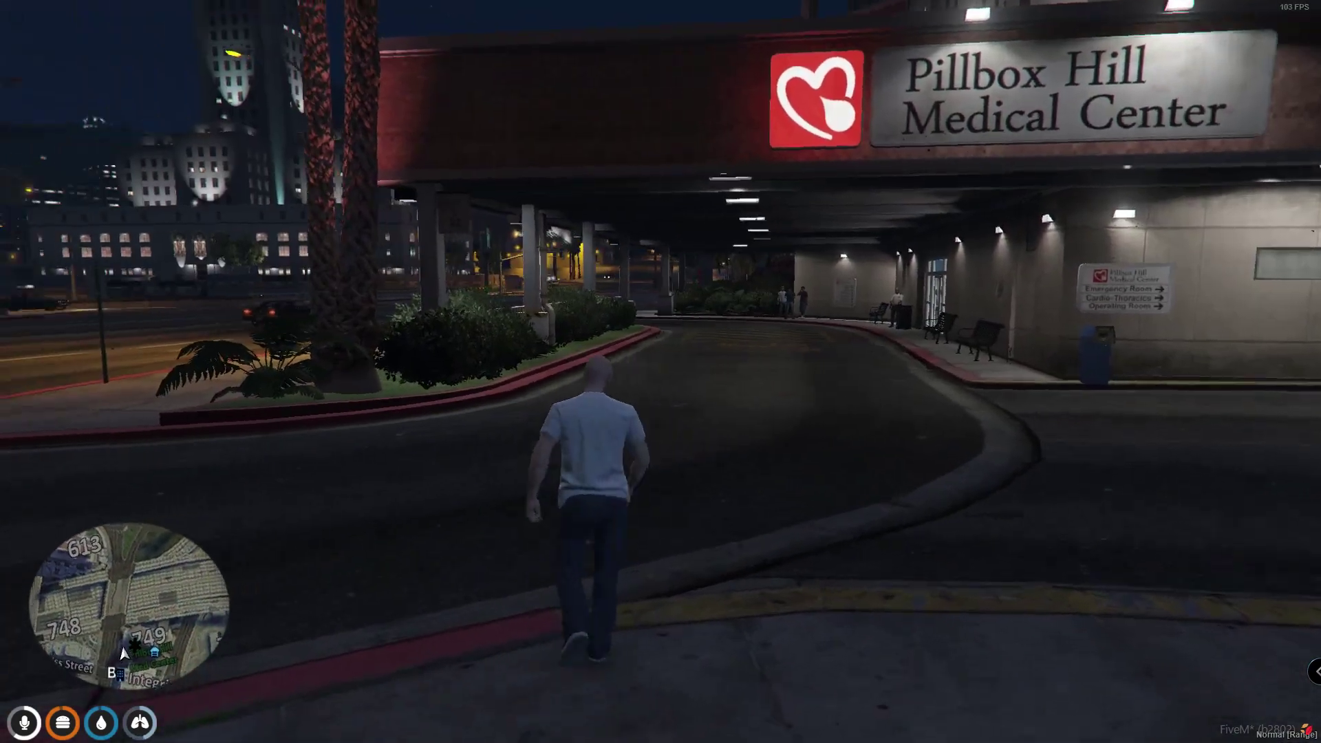